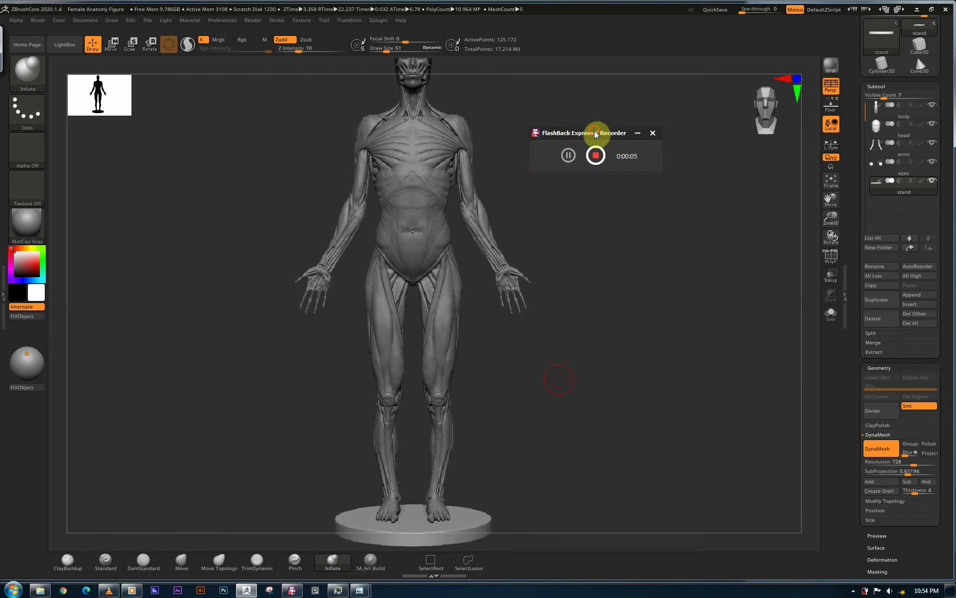
Step: Examine the complete muscle anatomy figure on its stand from the front, three-quarter and side views
left_click_drag(592, 131, 707, 159)
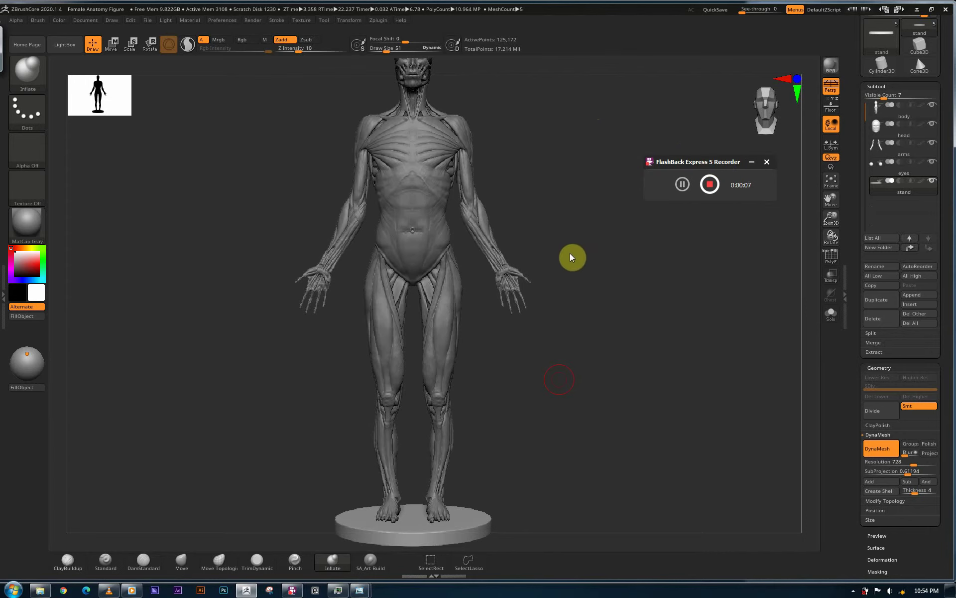
left_click_drag(573, 253, 627, 262)
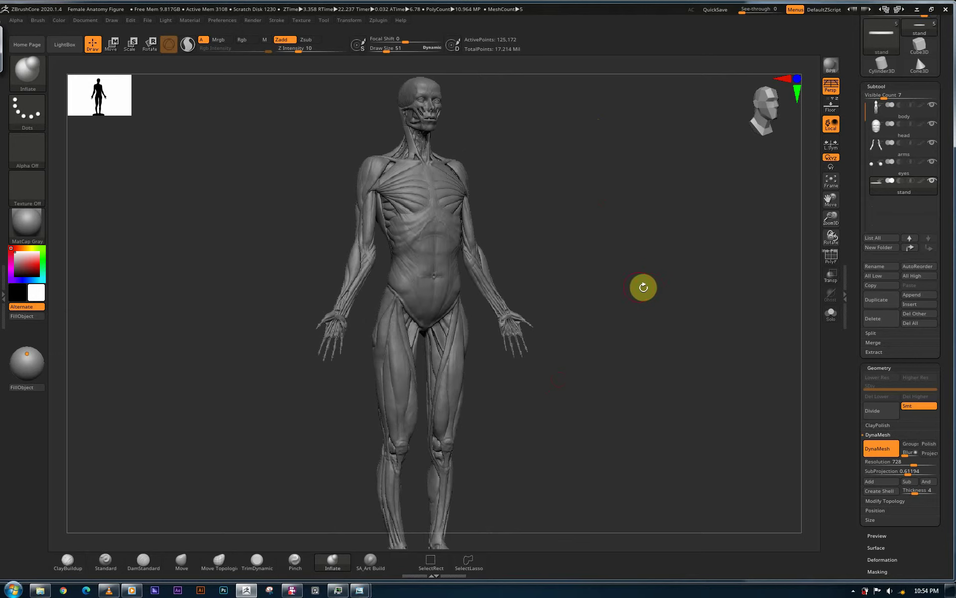
left_click_drag(642, 299, 598, 316)
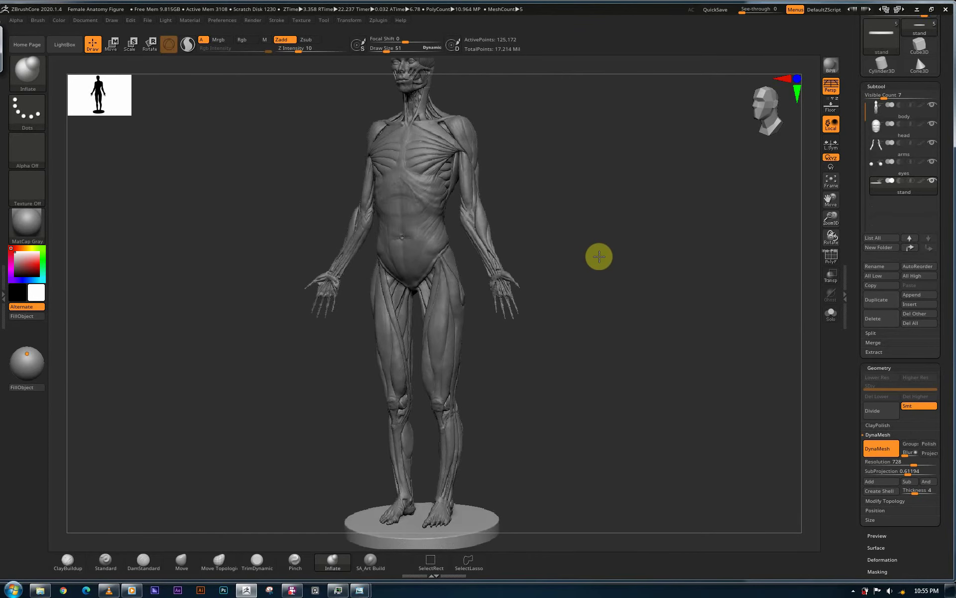
mouse_move(599, 265)
left_mouse_down()
mouse_move(583, 256)
mouse_move(593, 273)
mouse_move(606, 274)
left_mouse_up()
left_click_drag(617, 340, 628, 269)
left_click_drag(621, 314, 617, 366, "alt")
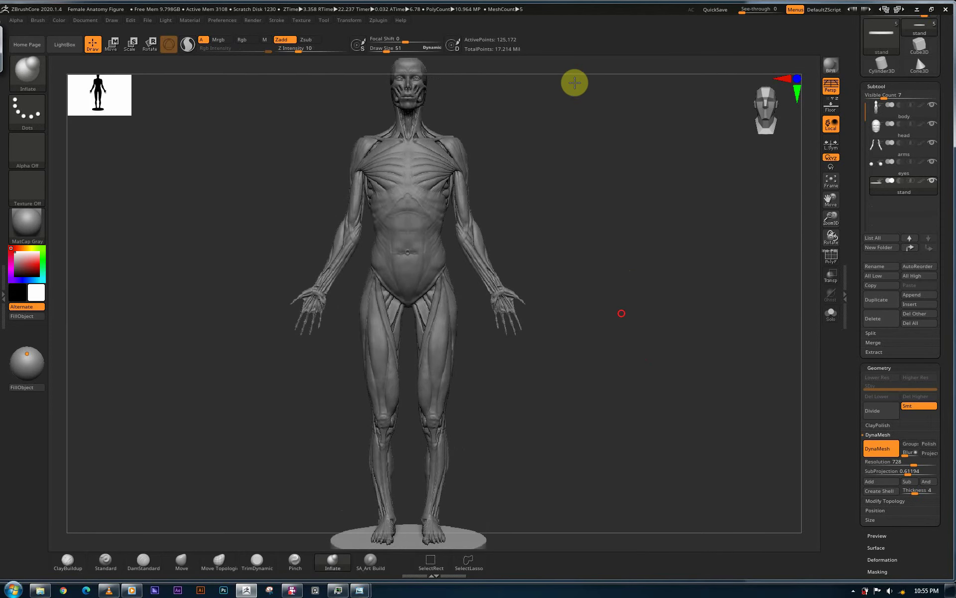
left_click_drag(584, 206, 574, 284)
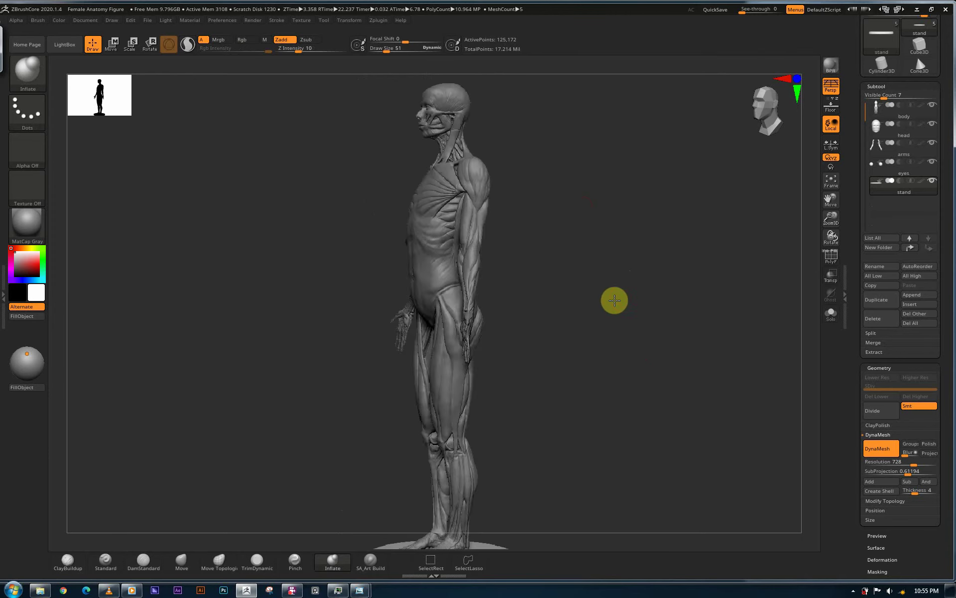
mouse_move(621, 305)
left_mouse_down()
mouse_move(629, 322)
mouse_move(613, 315)
mouse_move(625, 325)
mouse_move(602, 327)
mouse_move(640, 347)
mouse_move(617, 319)
left_mouse_up()
Step: Examine the figure's upper back, shoulders and neck muscles from behind, from the side and from the front
left_click_drag(554, 262, 606, 267, "alt")
left_click_drag(471, 209, 497, 420, "alt")
right_click_drag(516, 87, 528, 140, "alt")
right_click_drag(512, 368, 511, 391, "alt")
right_click_drag(529, 120, 512, 313, "alt")
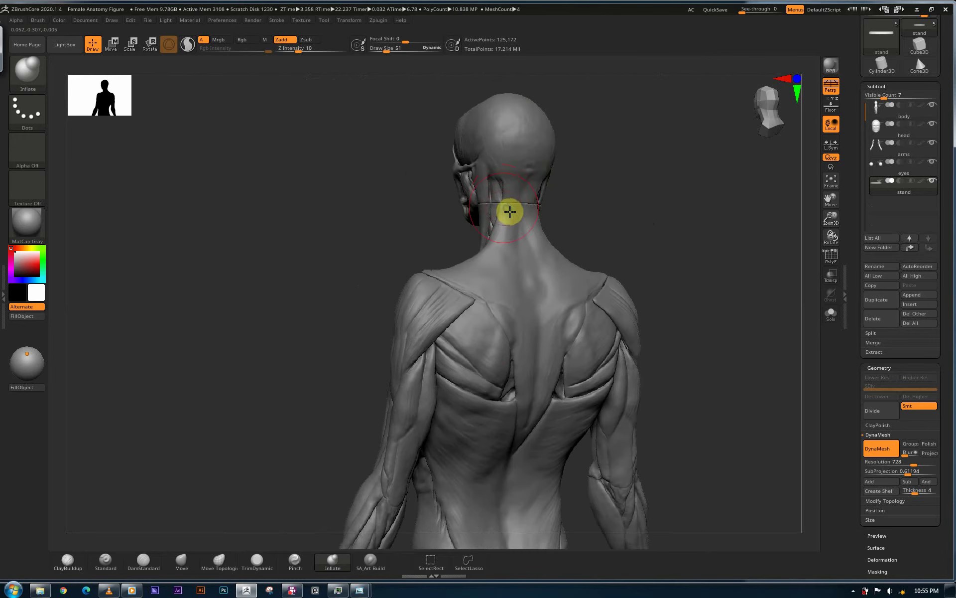
mouse_move(510, 212)
right_mouse_down()
mouse_move(527, 211)
mouse_move(514, 210)
right_mouse_up()
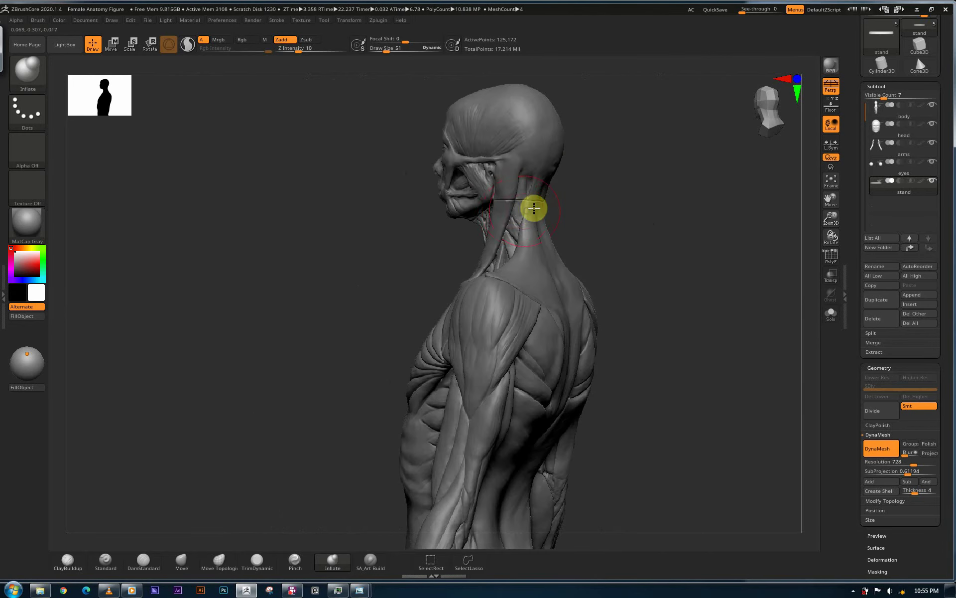
mouse_move(534, 209)
left_mouse_down()
mouse_move(649, 210)
mouse_move(629, 207)
left_mouse_up()
key("shift")
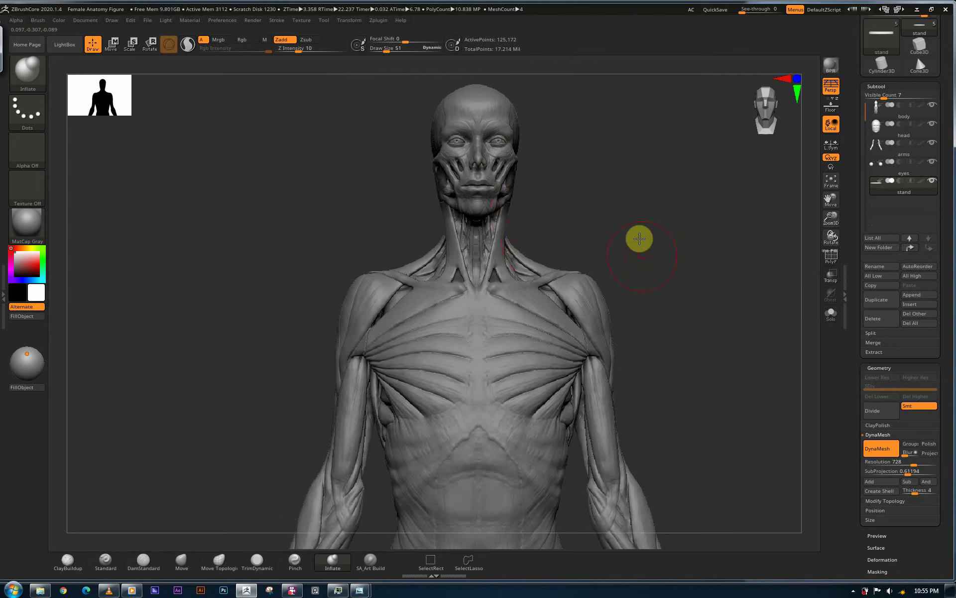
Step: Inspect the figure's muscle detail up close along the thighs and knees, the chest and neck, and the face
mouse_move(585, 197)
left_mouse_down()
mouse_move(532, 194)
mouse_move(518, 168)
left_mouse_up()
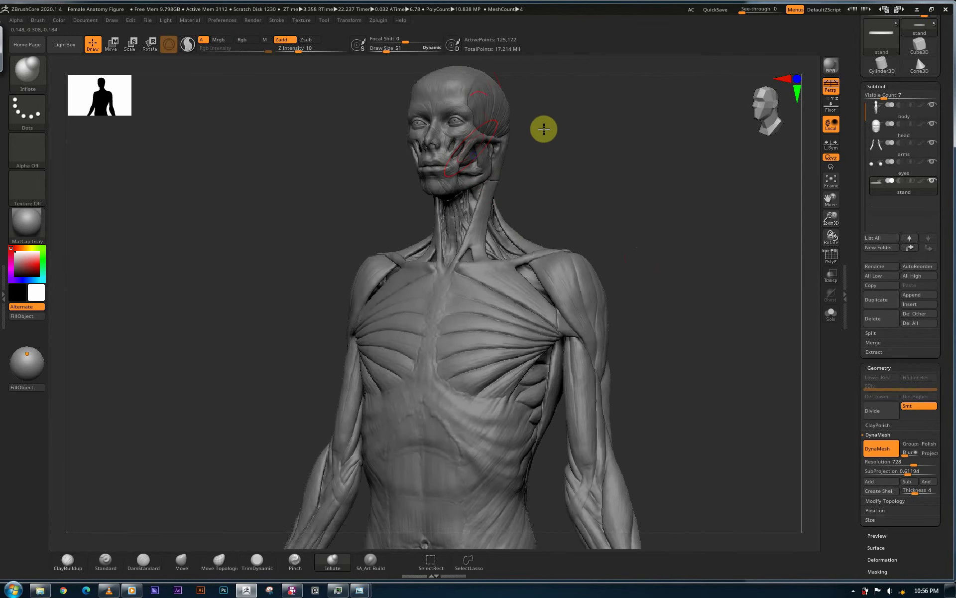
left_click_drag(544, 128, 699, 109)
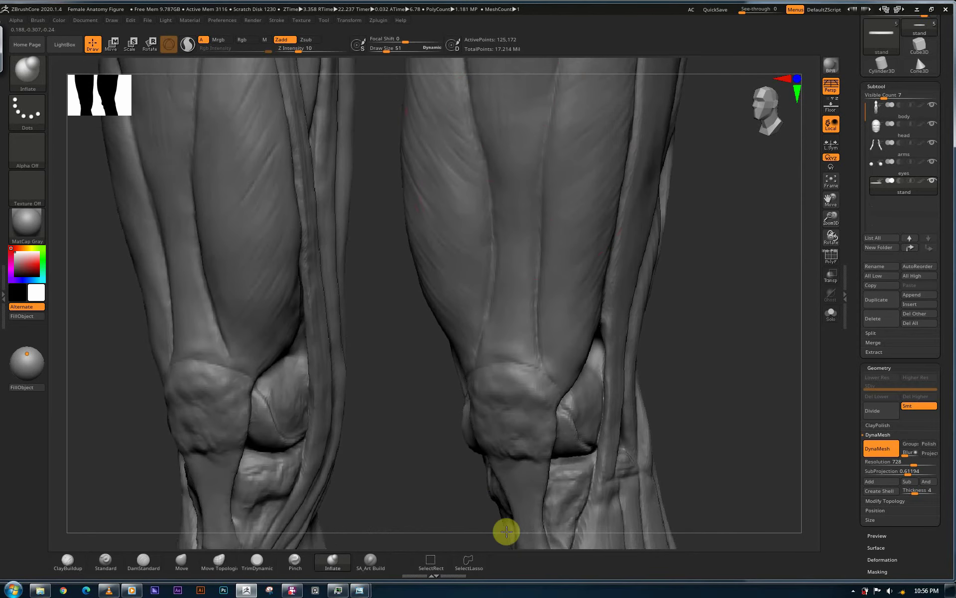
right_click_drag(506, 531, 532, 589, "alt")
right_click_drag(484, 115, 503, 167, "alt")
left_click_drag(508, 548, 516, 593)
right_click_drag(509, 123, 494, 530, "alt")
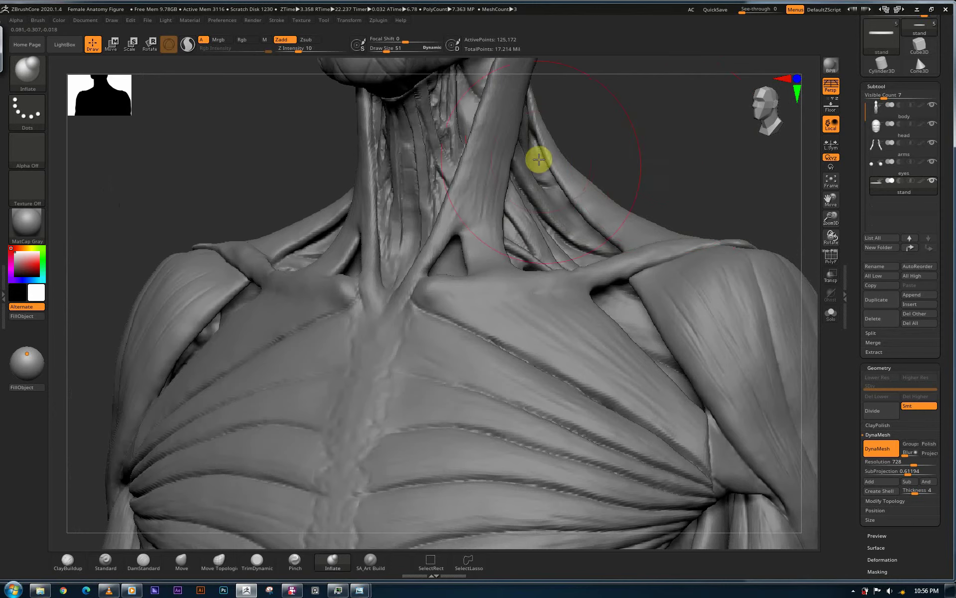
right_click_drag(538, 159, 530, 483, "alt")
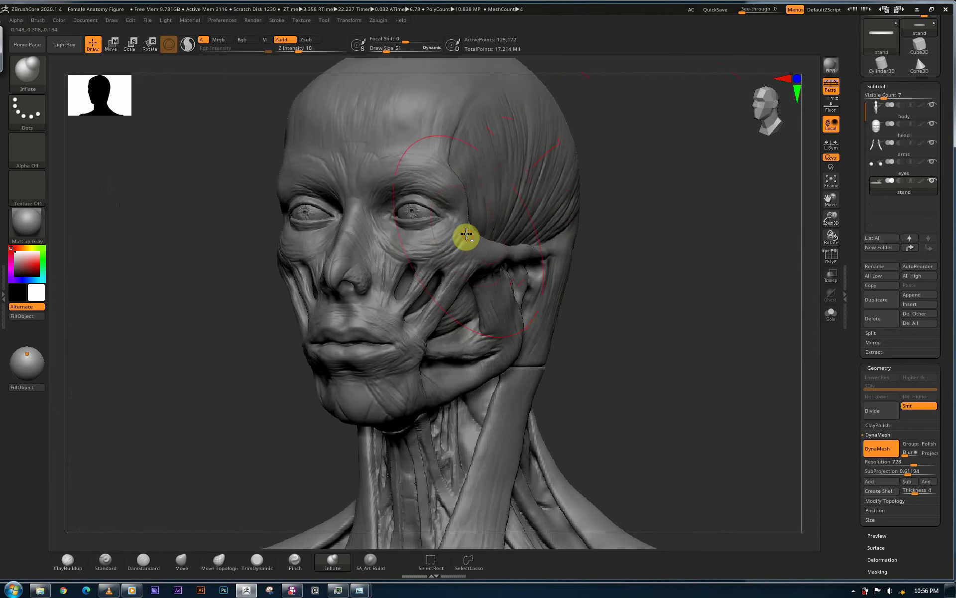
Step: Make the head the active subtool and reduce the brush draw size to 19
left_click(469, 234, "alt")
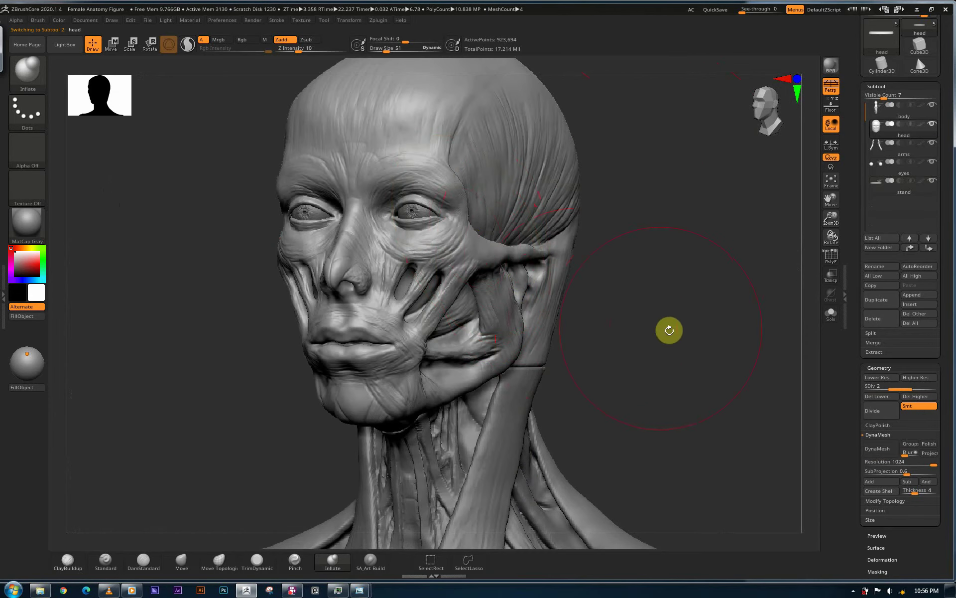
left_click_drag(666, 329, 735, 353)
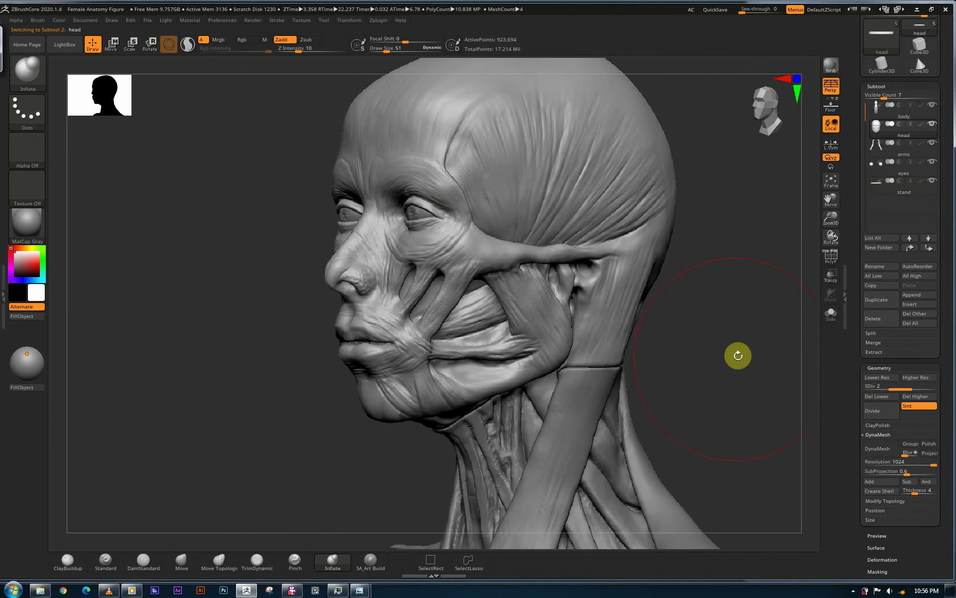
mouse_move(601, 243)
right_mouse_down()
mouse_move(569, 189)
mouse_move(572, 199)
mouse_move(655, 147)
mouse_move(649, 169)
right_mouse_up()
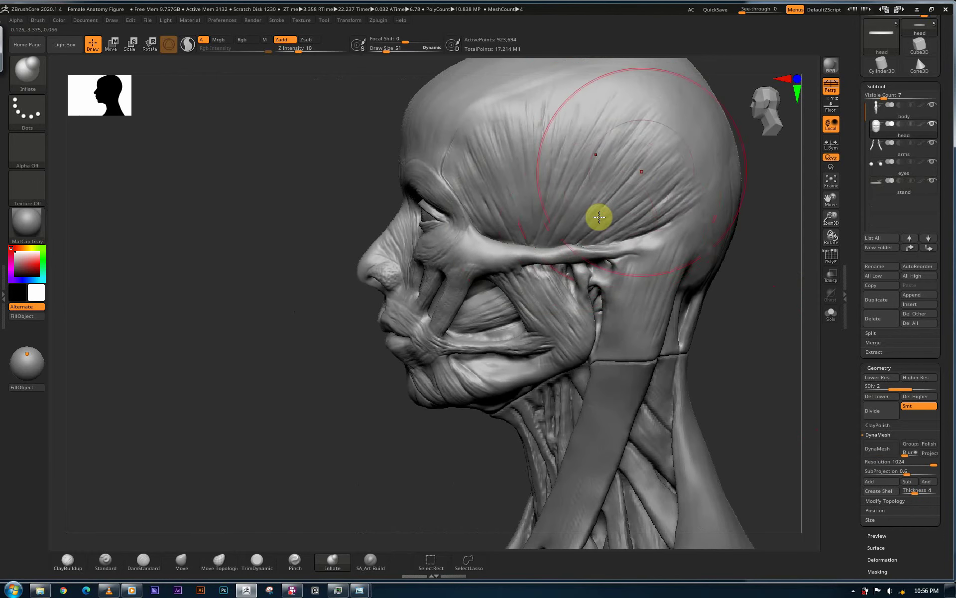
right_click_drag(622, 214, 546, 219)
key("s")
left_click_drag(564, 195, 559, 194)
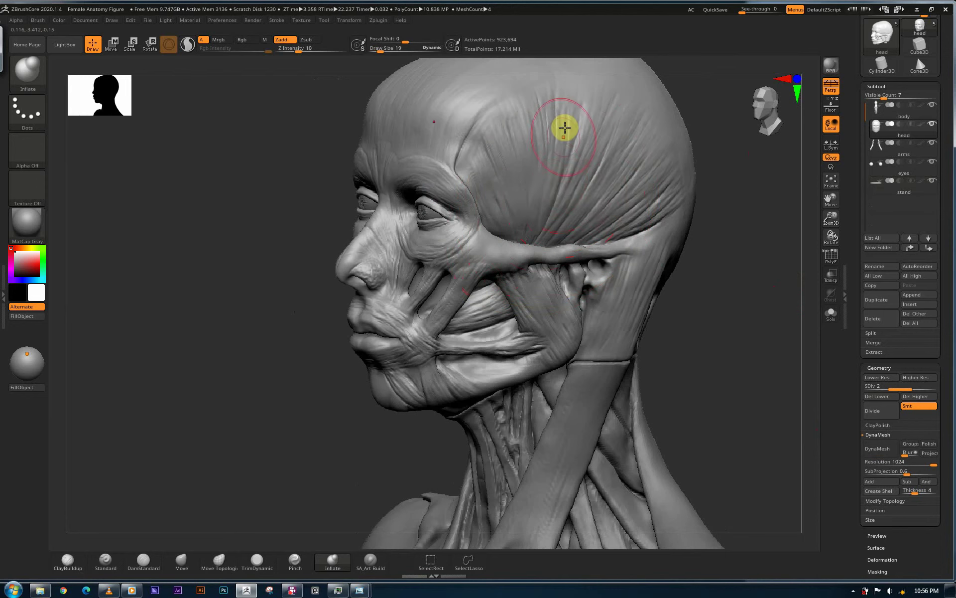
Step: Examine the temple, cheek, jaw and neck muscles on both sides of the head
mouse_move(580, 212)
right_mouse_down()
mouse_move(619, 248)
mouse_move(486, 269)
right_mouse_up()
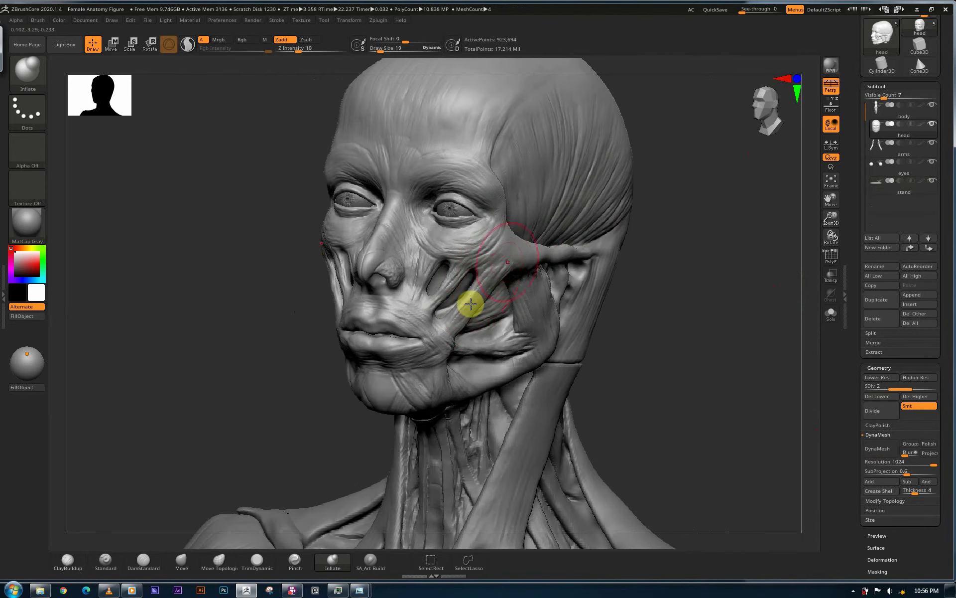
right_click_drag(454, 237, 453, 229, "alt")
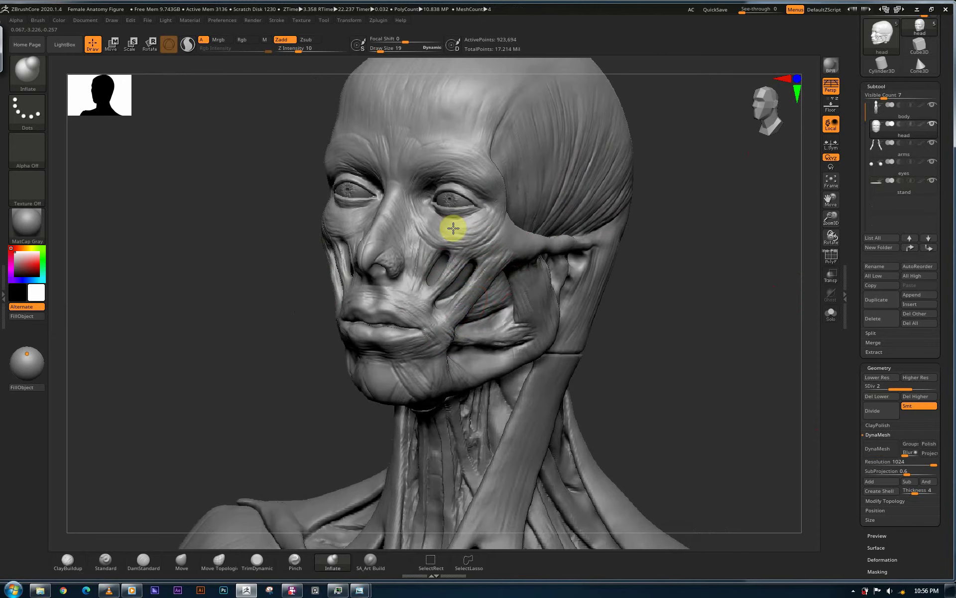
mouse_move(521, 318)
right_mouse_down("alt")
mouse_move(518, 244)
mouse_move(497, 225)
mouse_move(461, 246)
mouse_move(561, 241)
right_mouse_up("alt")
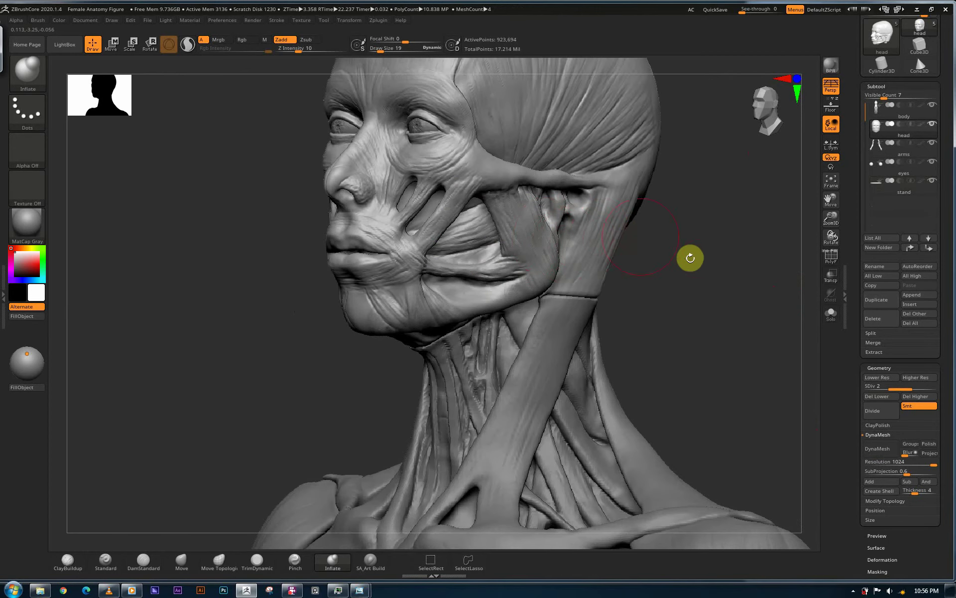
right_click_drag(703, 282, 696, 279)
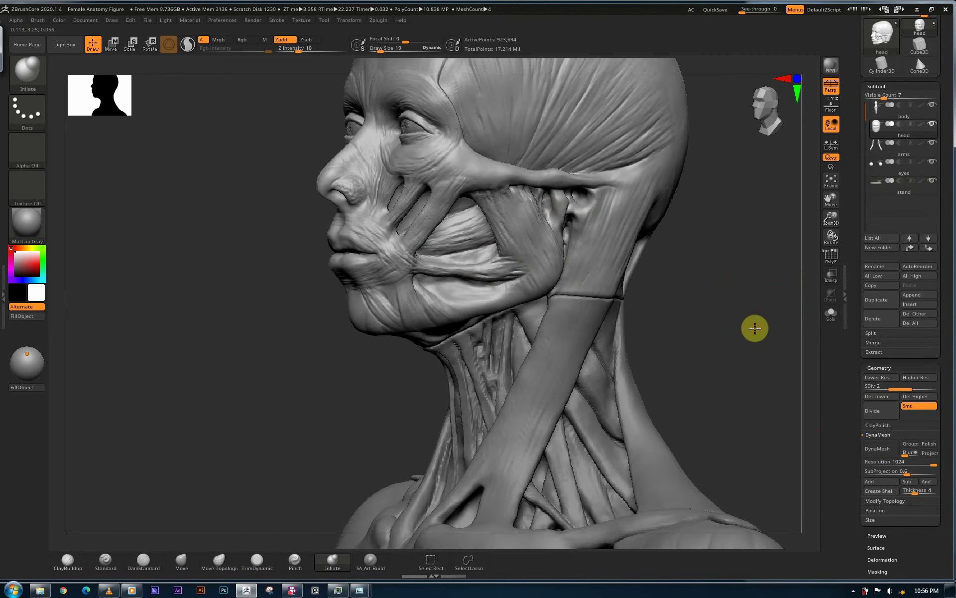
mouse_move(742, 330)
right_mouse_down()
mouse_move(745, 308)
mouse_move(756, 337)
mouse_move(767, 324)
mouse_move(751, 318)
mouse_move(755, 309)
mouse_move(767, 319)
mouse_move(737, 325)
mouse_move(685, 280)
mouse_move(698, 275)
mouse_move(687, 263)
mouse_move(669, 283)
mouse_move(649, 261)
right_mouse_up()
right_click_drag(538, 260, 429, 256)
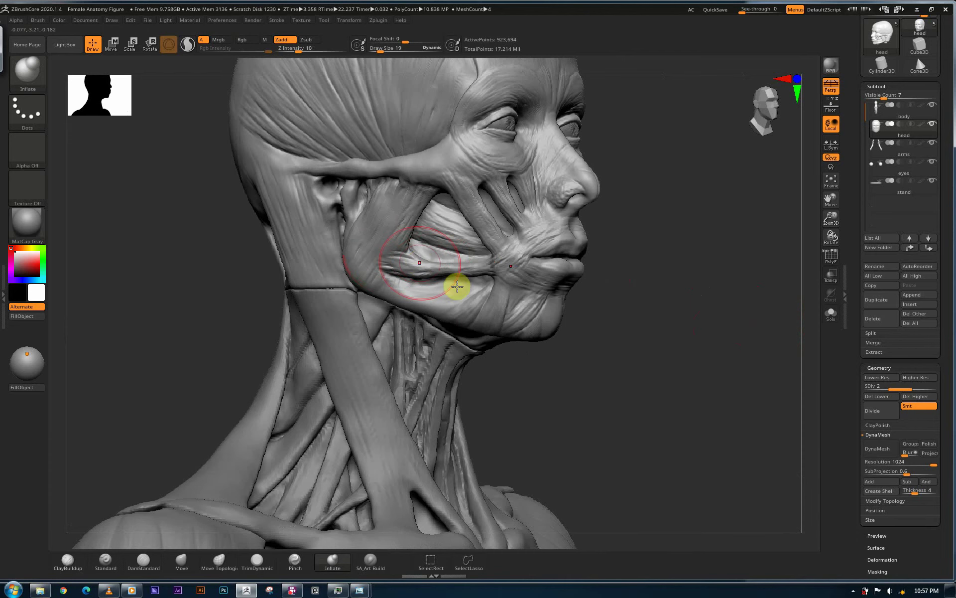
right_click_drag(668, 382, 644, 344)
Step: Raise the head subtool to subdivision level 3 for a close view of the face
right_click_drag(591, 305, 427, 260)
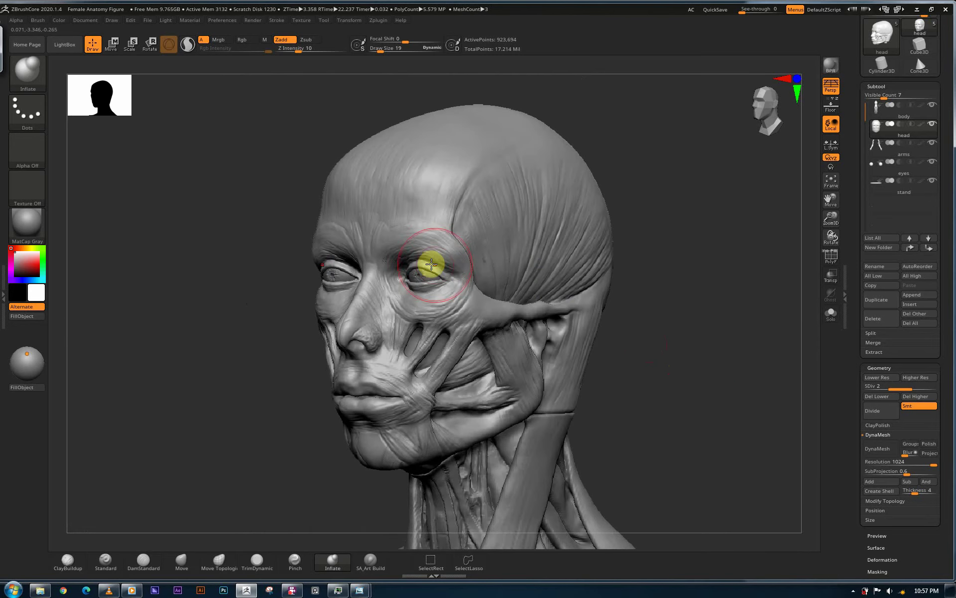
right_click_drag(507, 264, 738, 291, "alt")
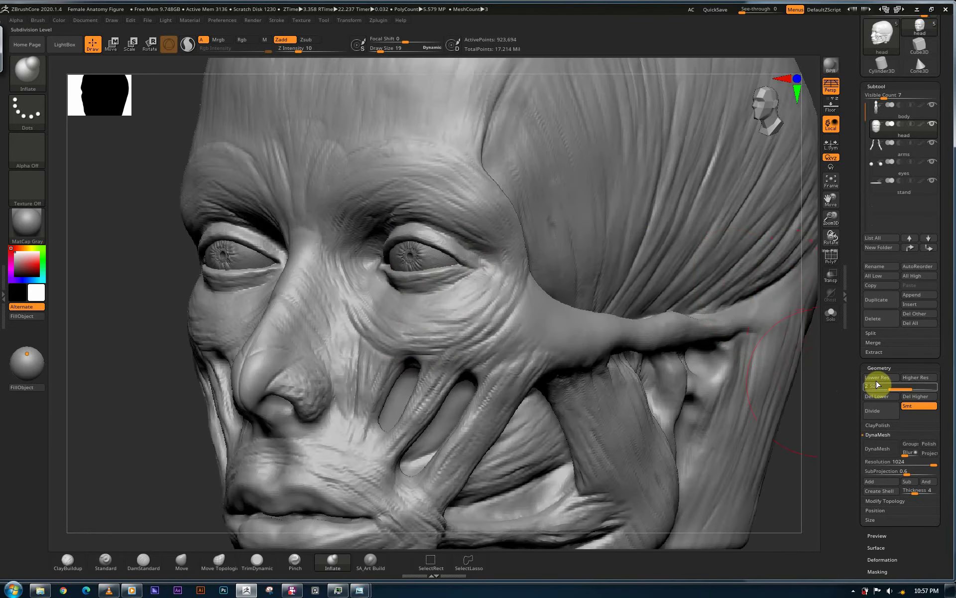
left_click(915, 278)
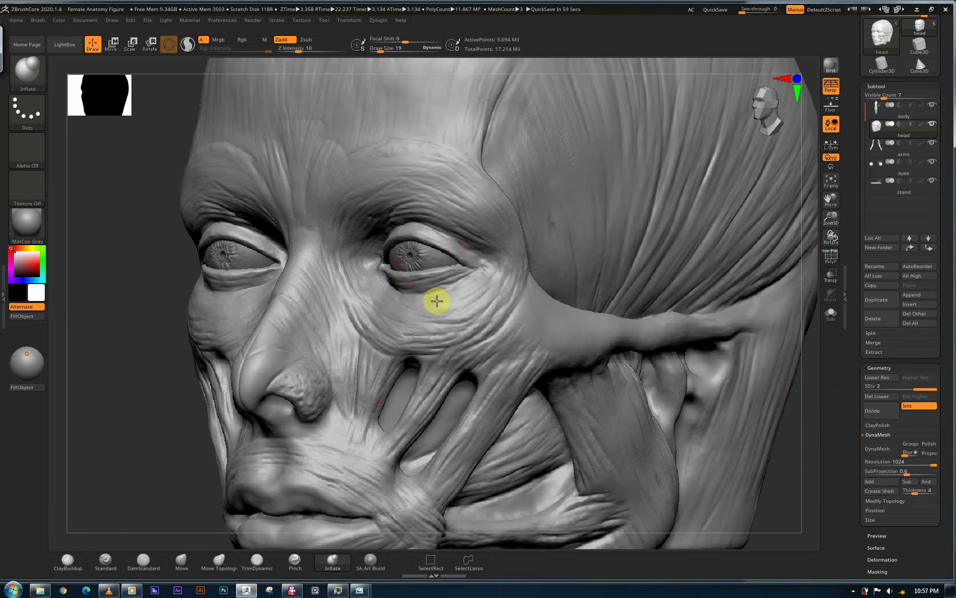
Step: Set the brush draw size to 2, then make the eyes the active subtool and show it in isolation
right_click_drag(436, 301, 444, 250, "alt")
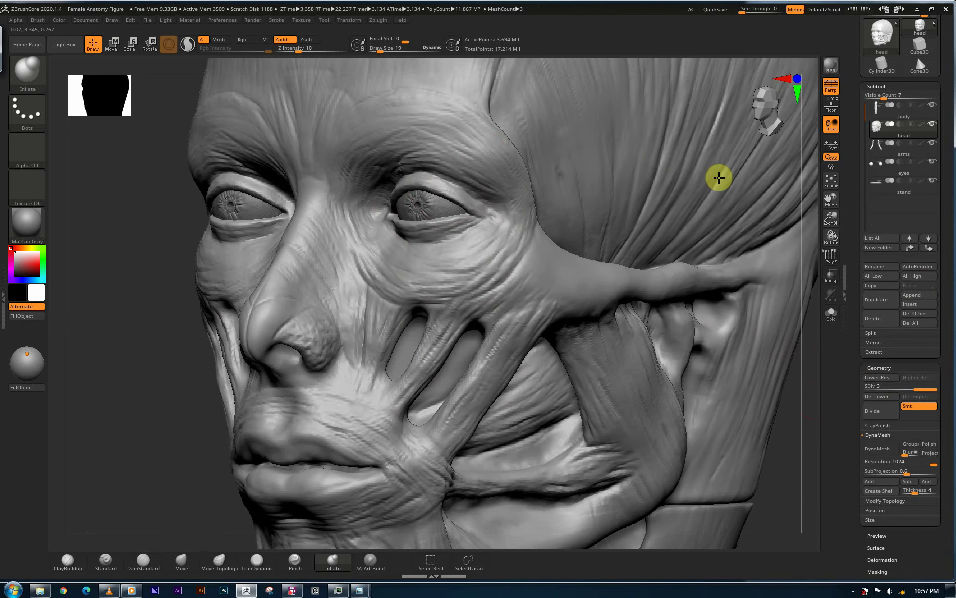
right_click_drag(378, 352, 394, 352, "ctrl")
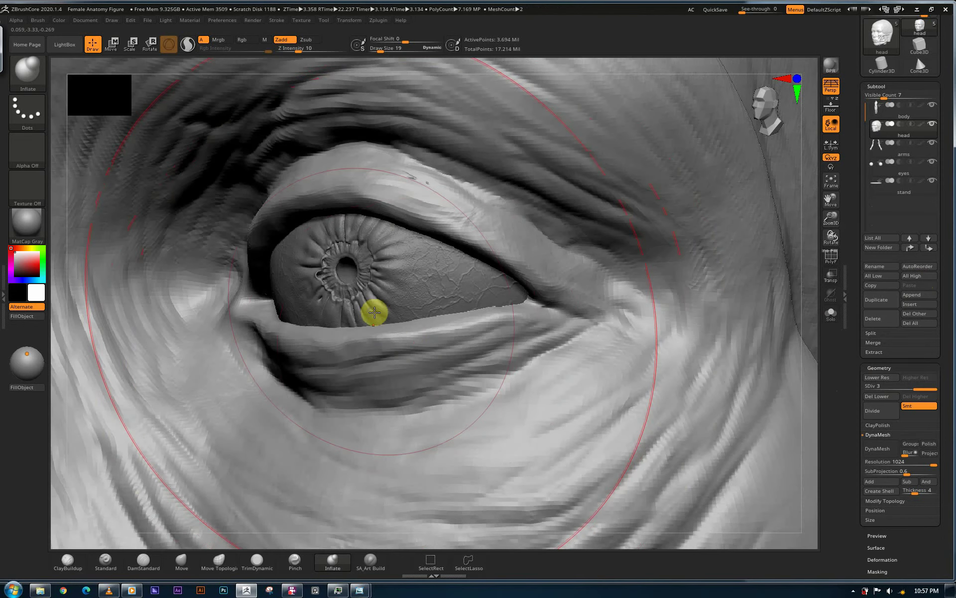
right_click_drag(381, 313, 388, 286)
type("s")
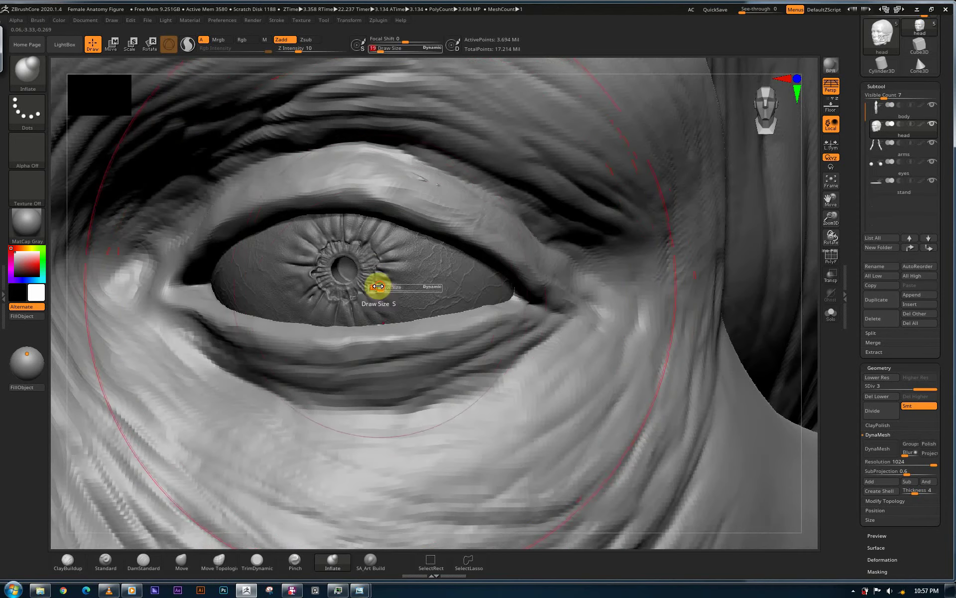
type("2")
key("Return")
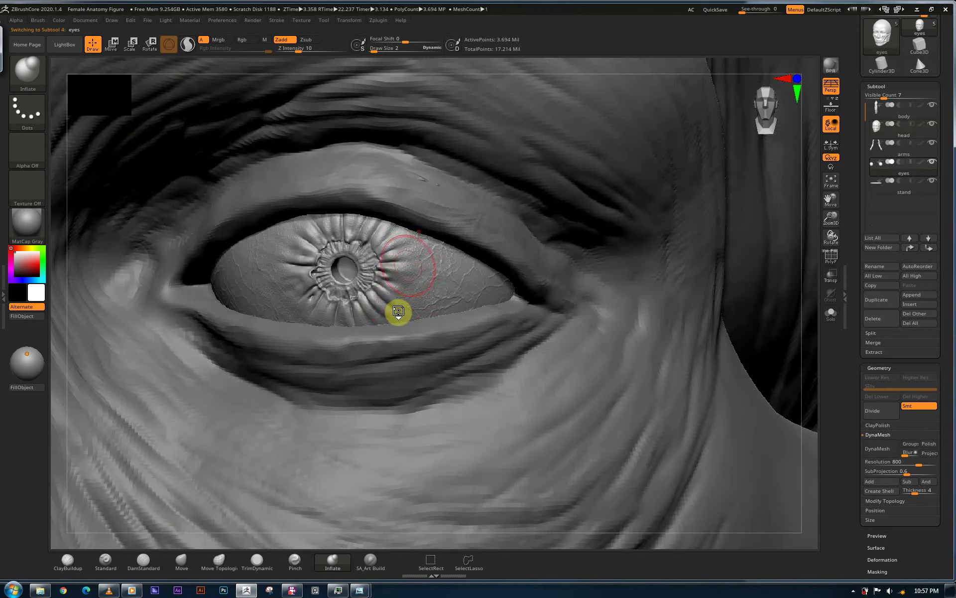
key("shift+s")
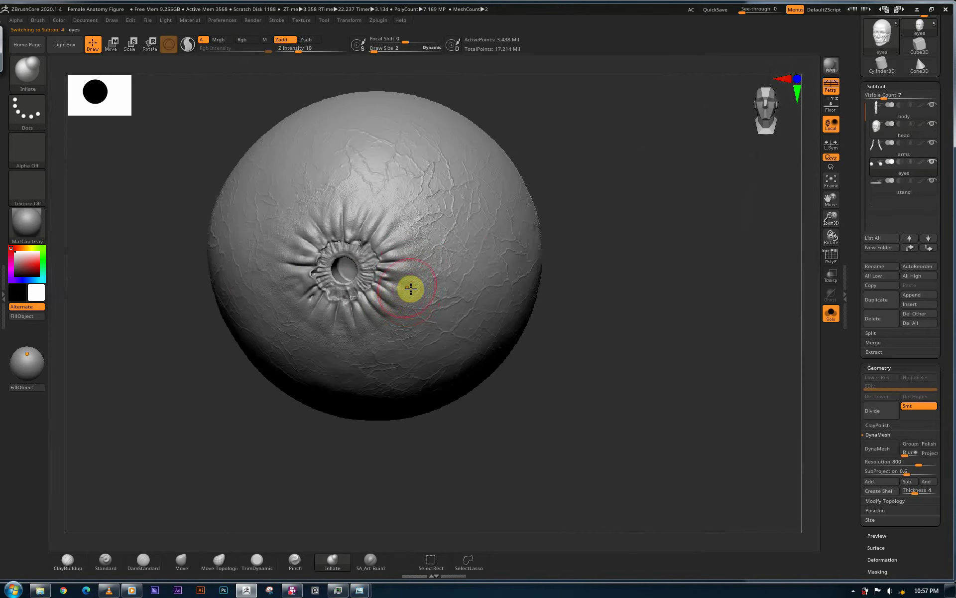
Step: Examine the isolated eyeball's pupil, iris folds and surface veins close up from the front and side
mouse_move(452, 245)
right_mouse_down()
mouse_move(436, 246)
mouse_move(483, 241)
mouse_move(518, 255)
mouse_move(449, 259)
right_mouse_up()
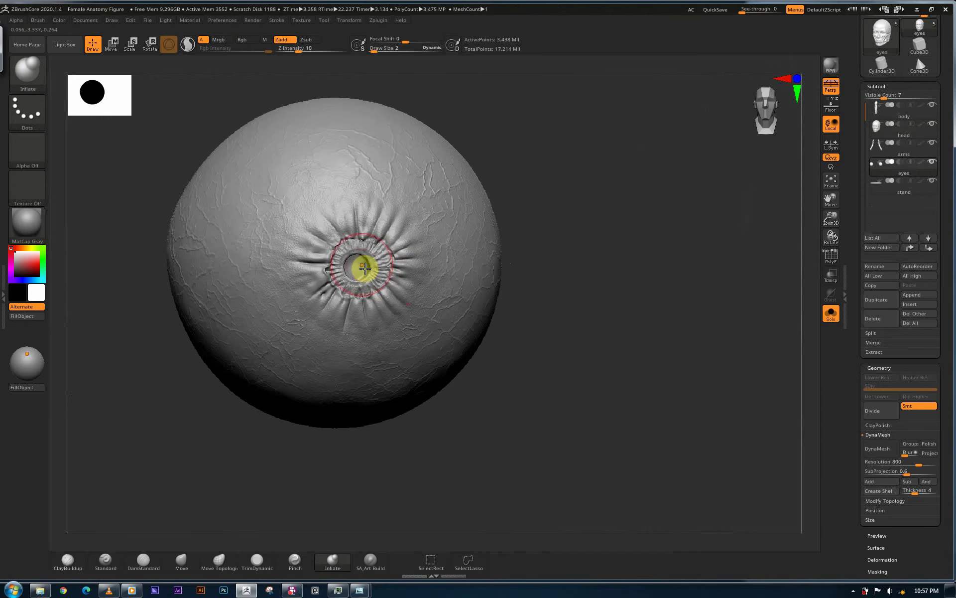
mouse_move(547, 236)
right_mouse_down("ctrl")
mouse_move(360, 309)
mouse_move(387, 309)
mouse_move(383, 286)
right_mouse_up("ctrl")
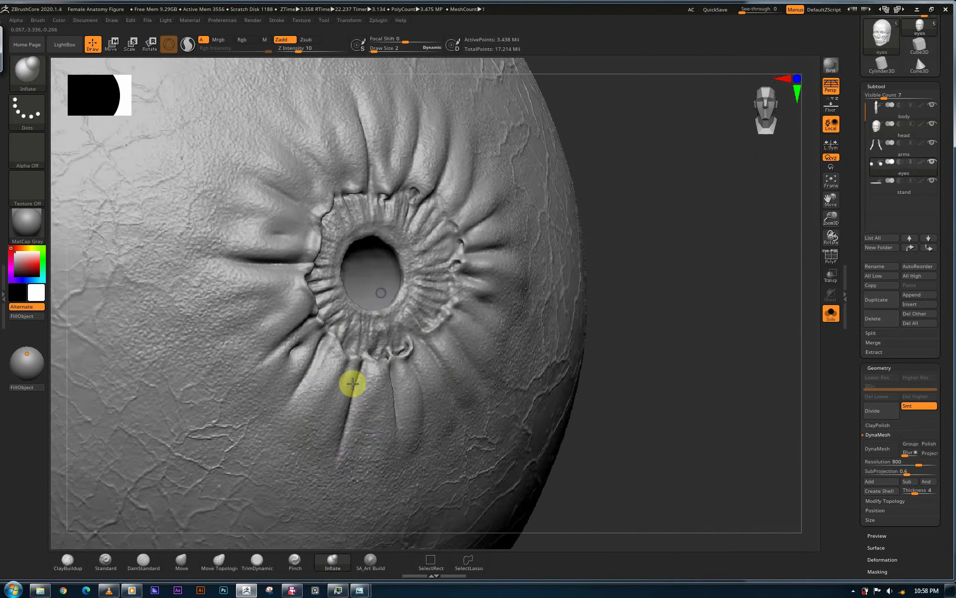
right_click_drag(365, 401, 376, 393)
mouse_move(337, 354)
right_mouse_down("alt")
mouse_move(338, 340)
mouse_move(381, 330)
mouse_move(358, 327)
mouse_move(385, 330)
mouse_move(545, 286)
right_mouse_up("alt")
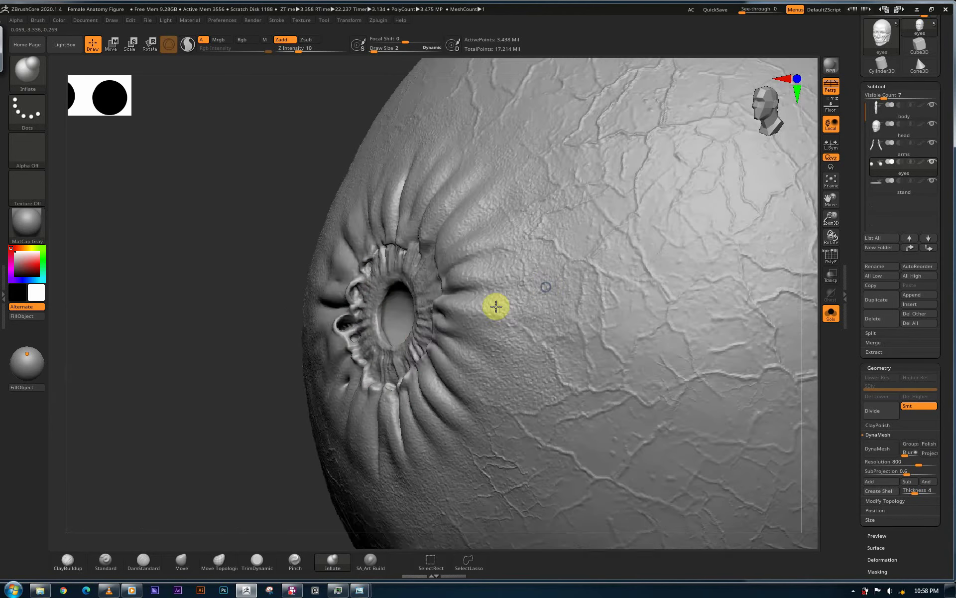
right_click_drag(357, 337, 348, 330)
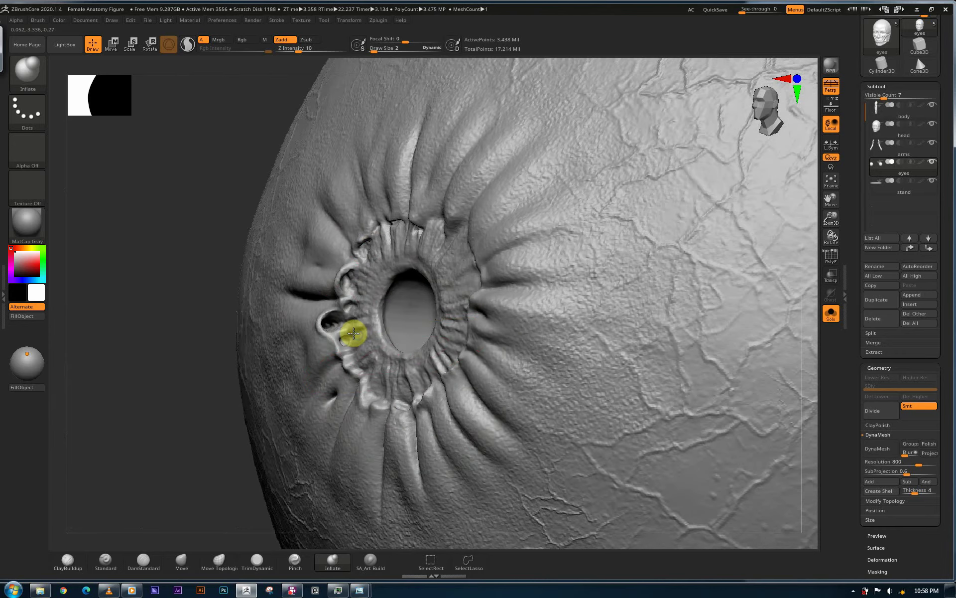
right_click_drag(422, 352, 379, 327)
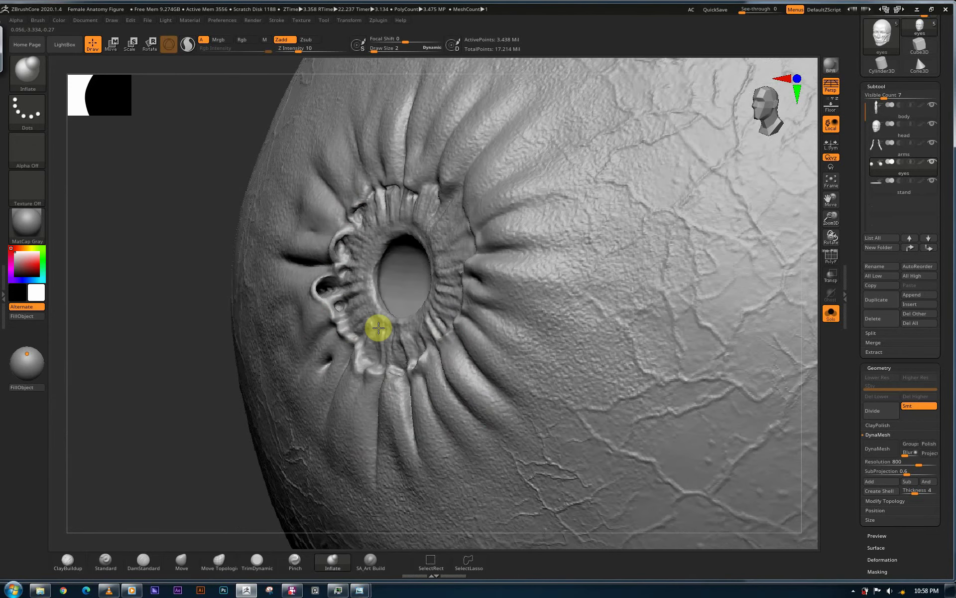
right_click_drag(315, 322, 463, 339, "ctrl")
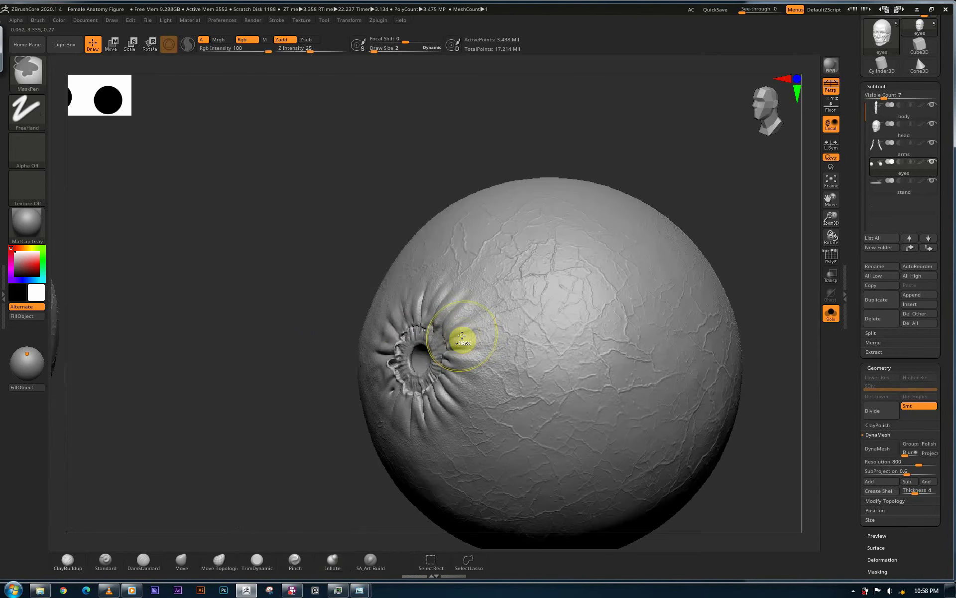
Step: Show all subtools again and examine the eye sockets, nose, cheek, mouth and jaw muscles of the face
key("ctrl+shift+s")
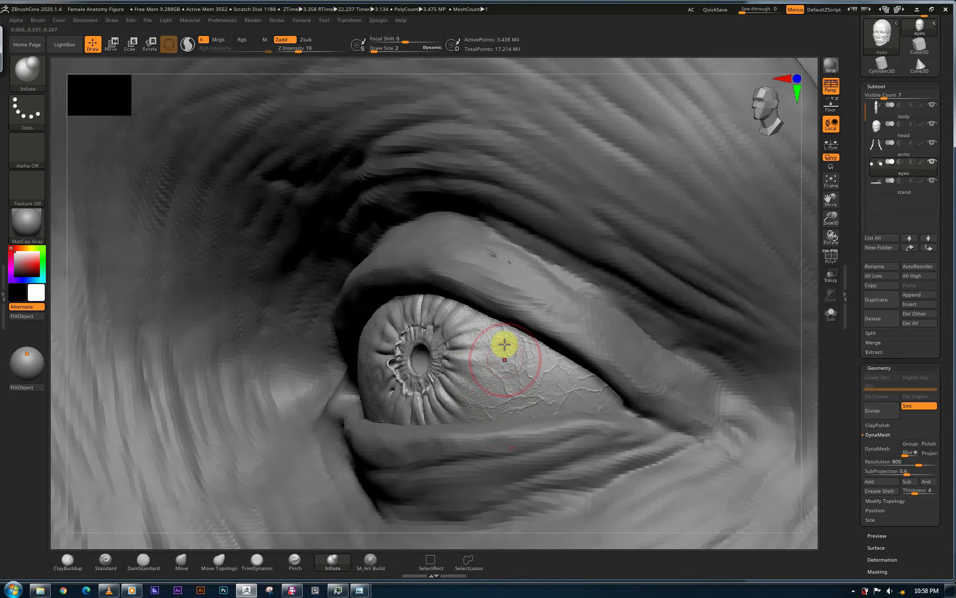
right_click_drag(400, 380, 412, 440, "ctrl")
right_click_drag(448, 388, 412, 298, "alt")
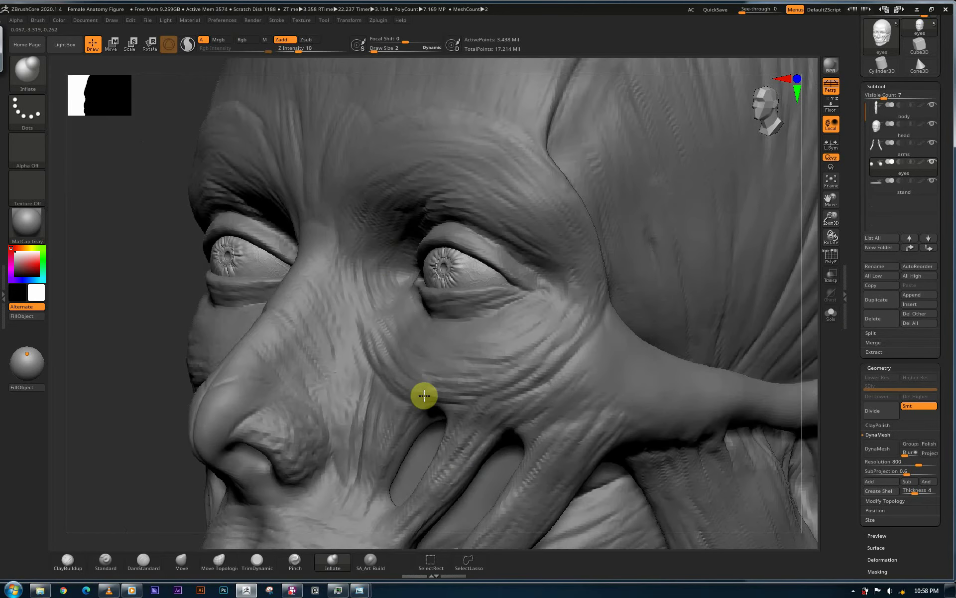
right_click_drag(418, 374, 448, 450)
right_click_drag(489, 481, 514, 393)
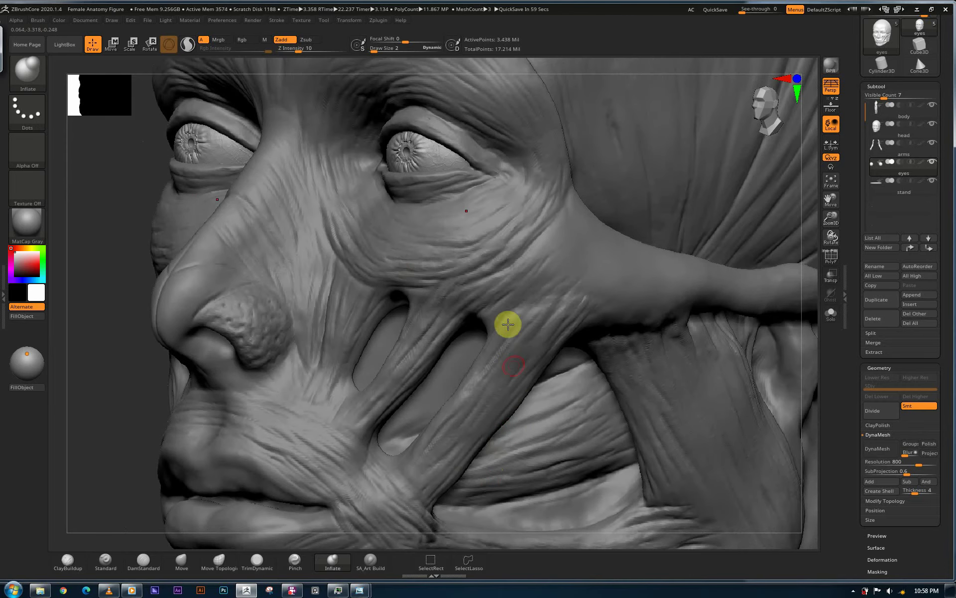
right_click_drag(493, 286, 477, 285)
mouse_move(502, 330)
right_mouse_down()
mouse_move(498, 384)
mouse_move(466, 377)
mouse_move(473, 403)
right_mouse_up()
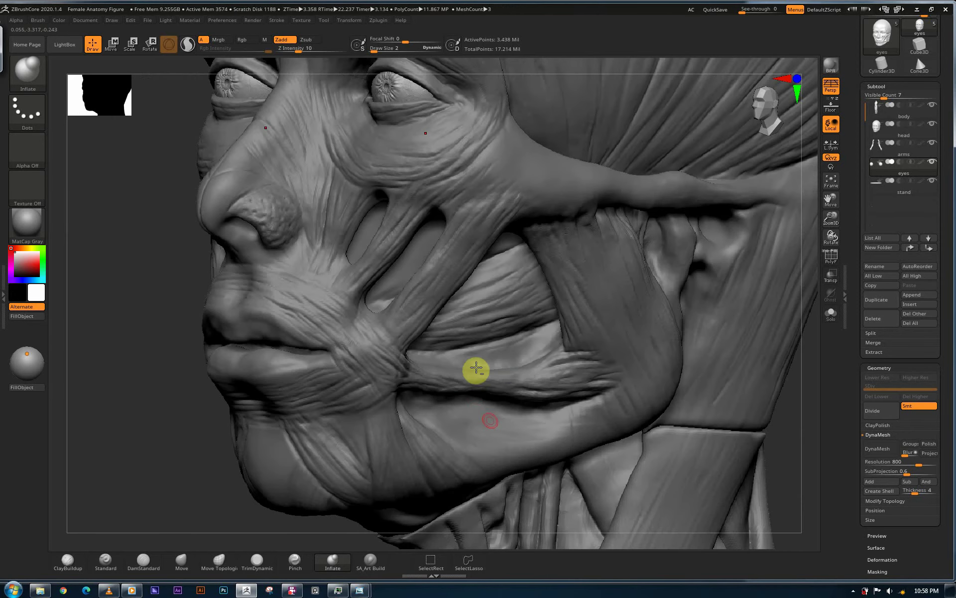
right_click_drag(462, 362, 551, 265)
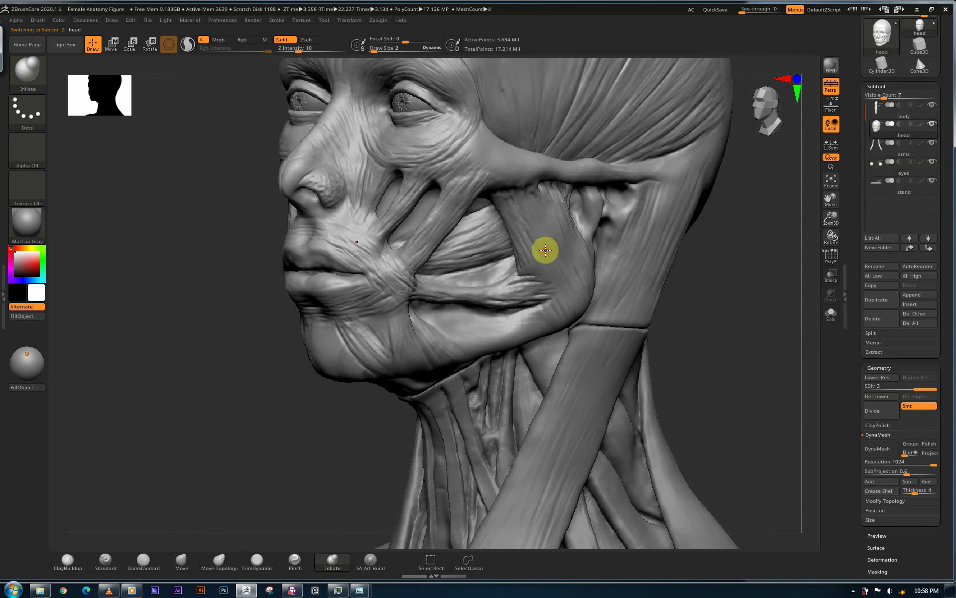
Step: Move the head subtool upward off the neck and inspect the separation from three-quarter and side views
key("e")
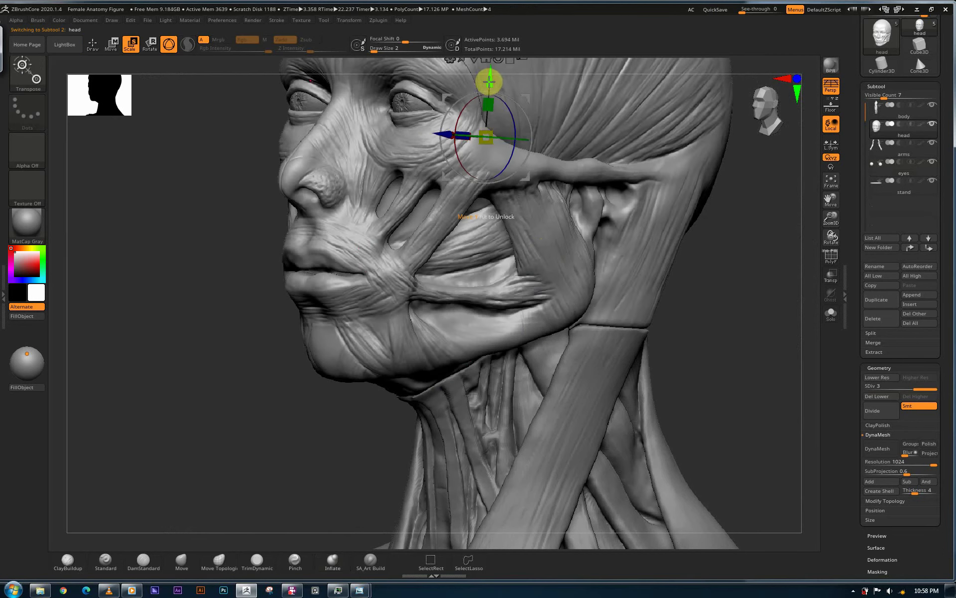
left_click_drag(492, 63, 491, 37)
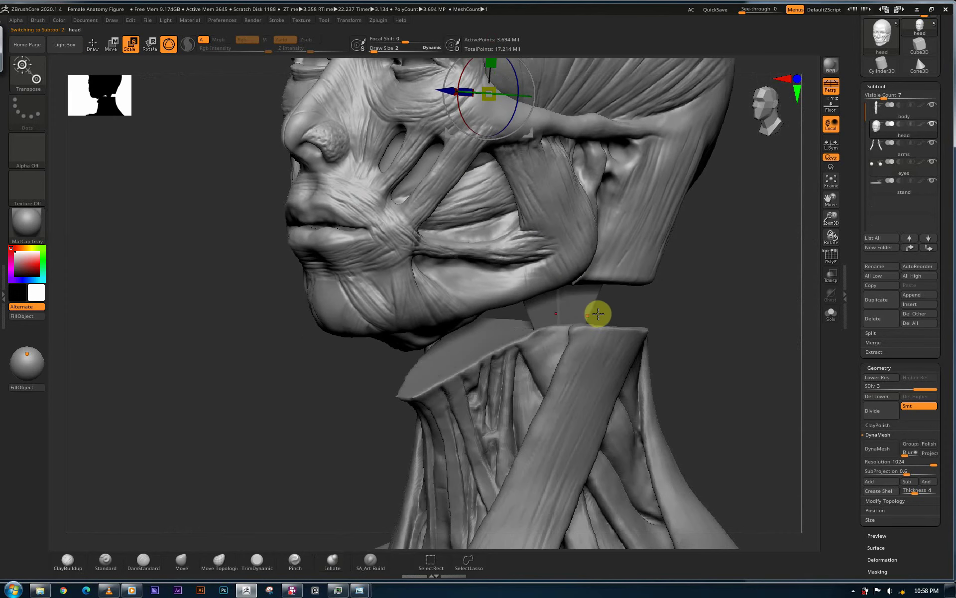
left_click_drag(656, 296, 655, 294)
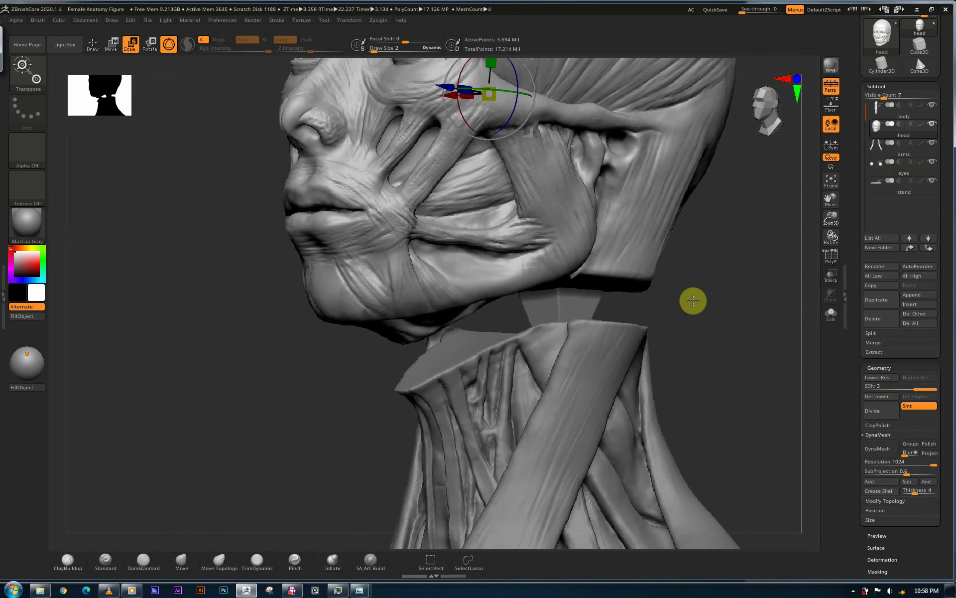
mouse_move(712, 304)
left_mouse_down()
mouse_move(725, 324)
mouse_move(704, 335)
mouse_move(717, 331)
mouse_move(721, 371)
mouse_move(741, 373)
left_mouse_up()
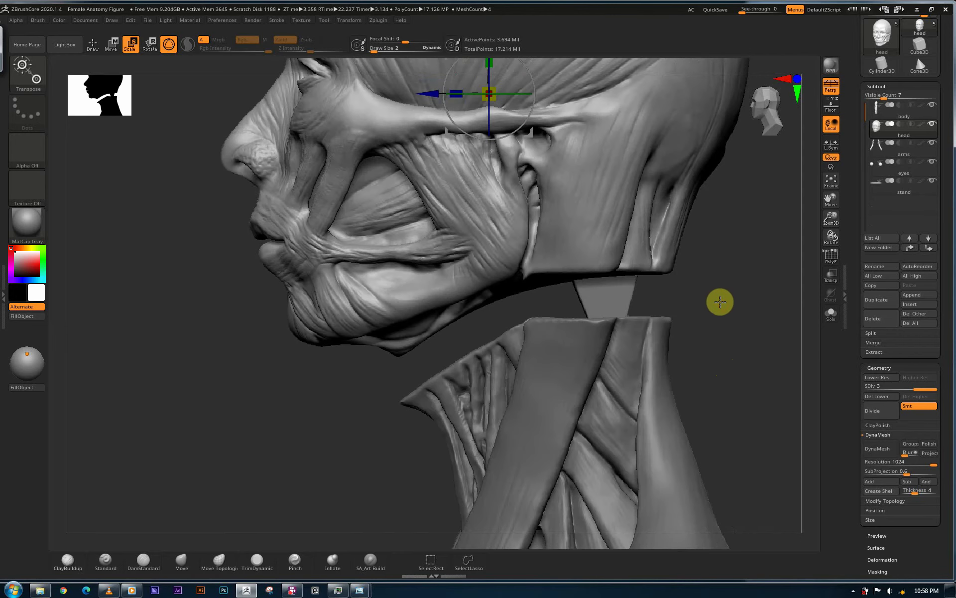
mouse_move(743, 301)
left_mouse_down()
mouse_move(751, 372)
mouse_move(769, 375)
mouse_move(760, 375)
mouse_move(776, 366)
left_mouse_up()
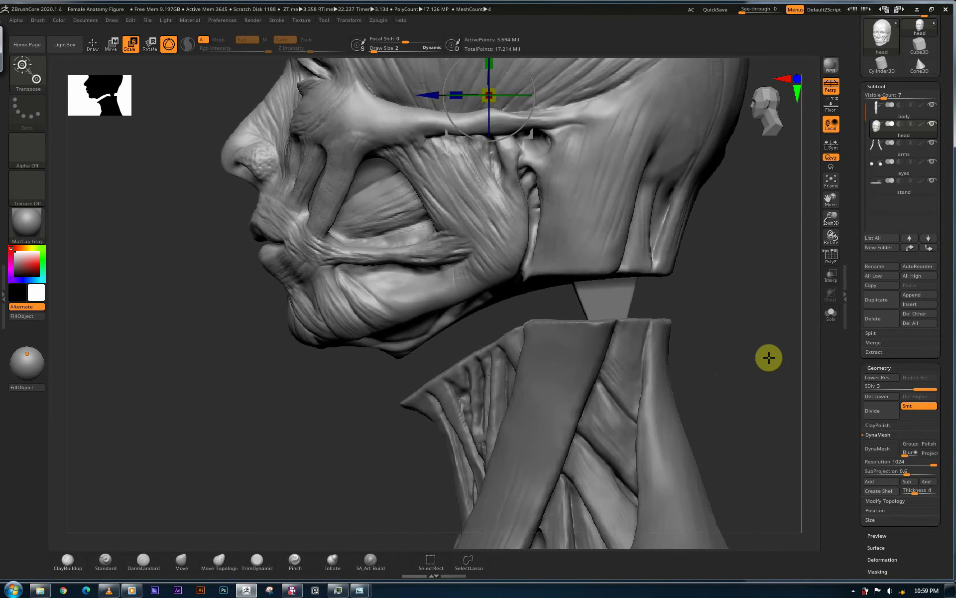
right_click_drag(506, 111, 501, 181, "alt")
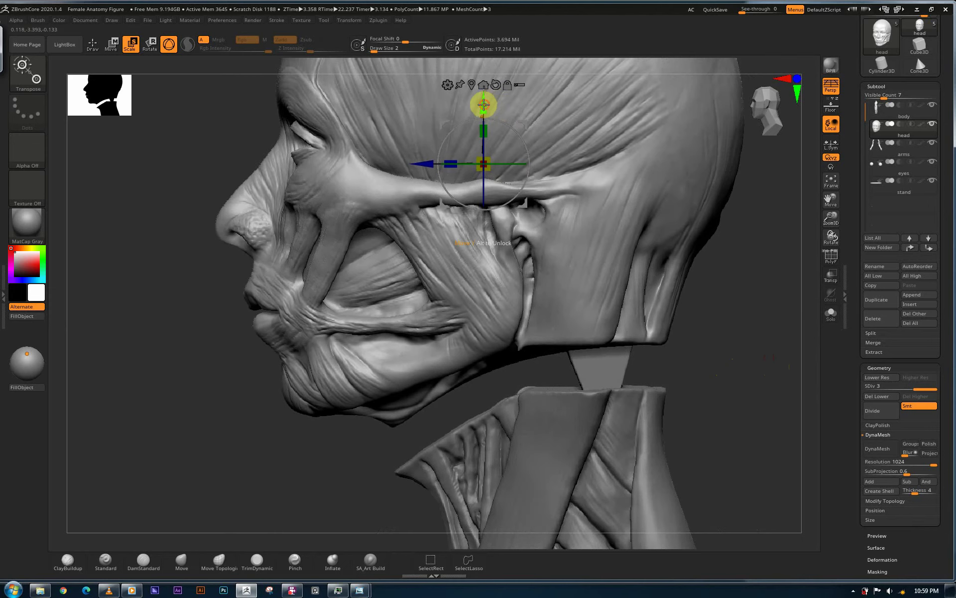
Step: Undo the head subtool's moves and return to drawing with the Inflate brush
left_click_drag(484, 129, 485, 154)
key("ctrl+z")
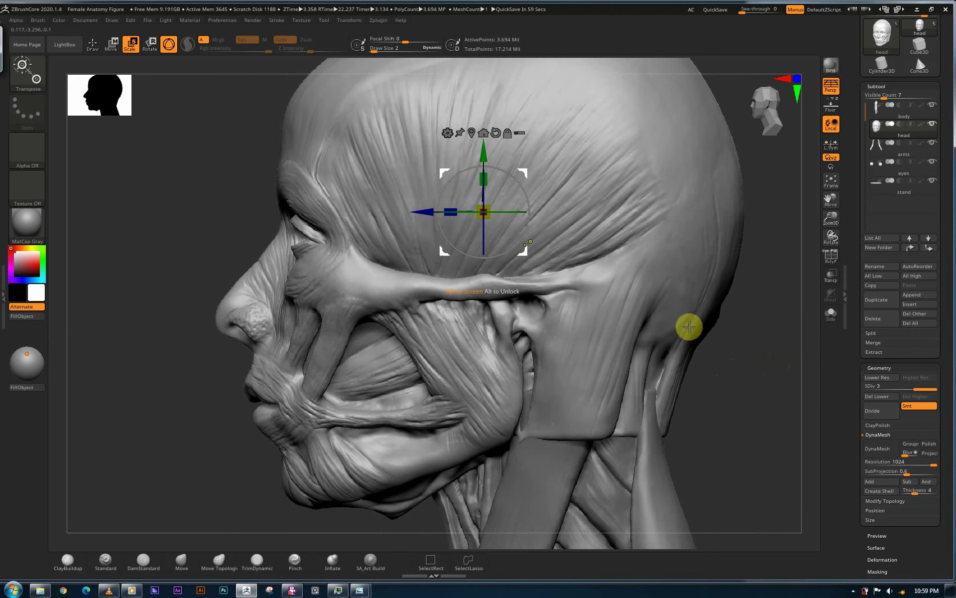
key("ctrl+z")
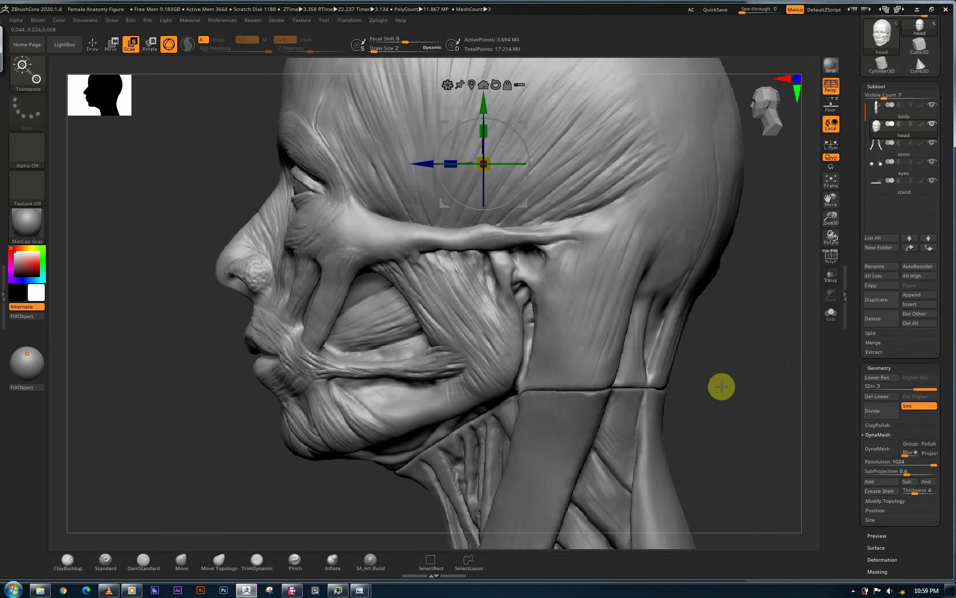
left_click_drag(731, 383, 734, 382)
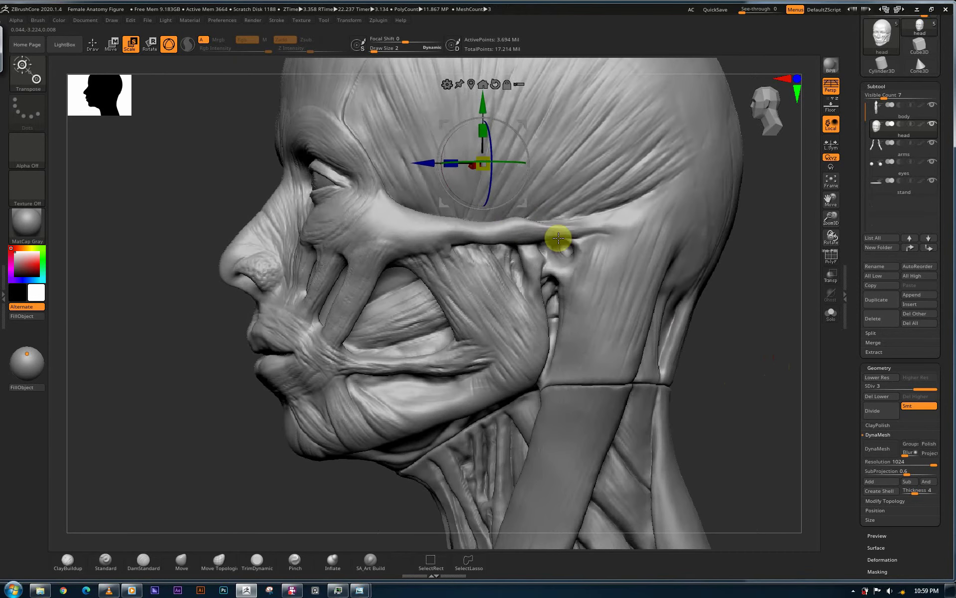
key("b")
key("i")
key("n")
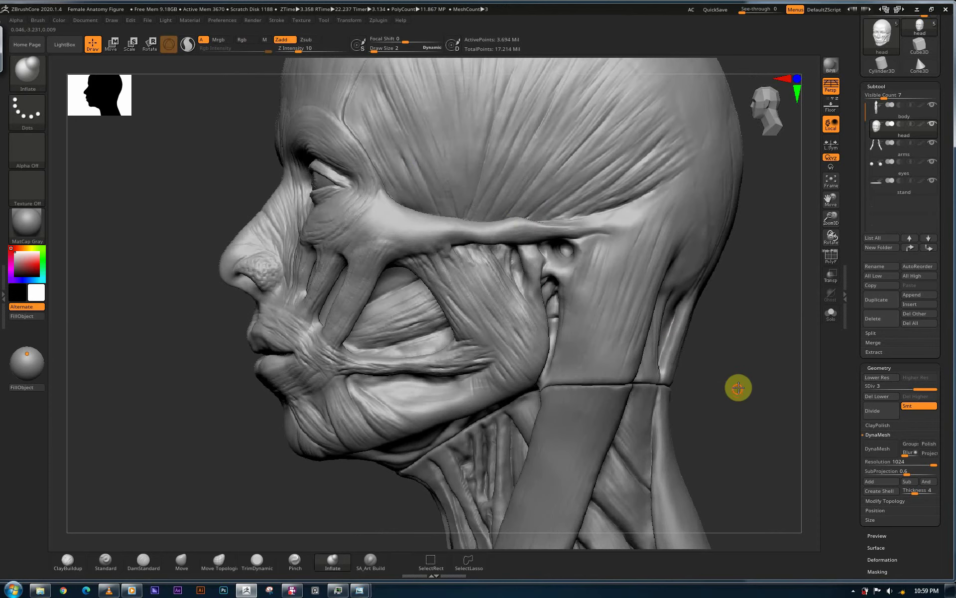
Step: Make the body the active subtool and examine the muscles along the side and front of the neck
mouse_move(743, 493)
left_mouse_down("alt")
mouse_move(732, 400)
mouse_move(688, 246)
mouse_move(609, 167)
left_mouse_up("alt")
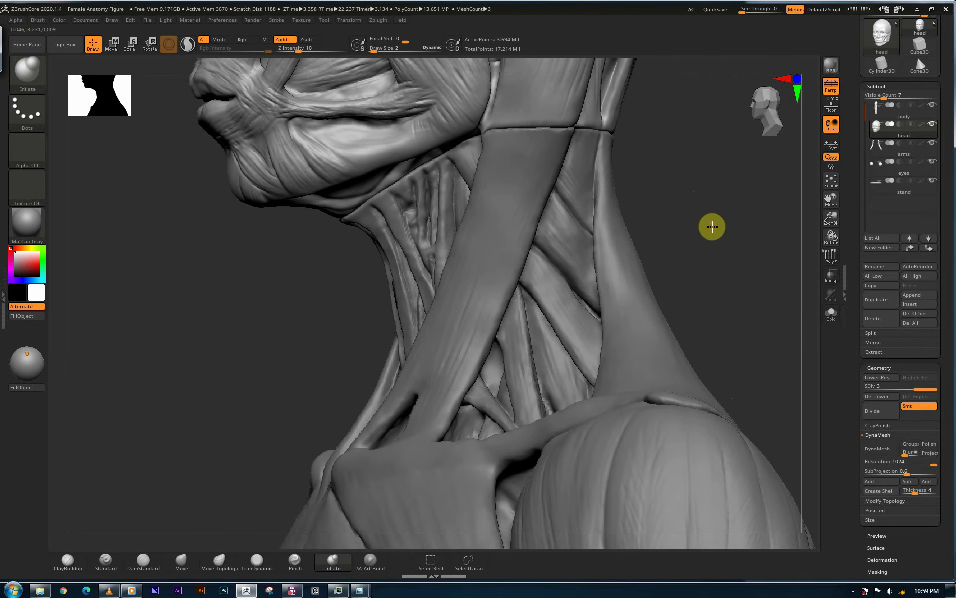
left_click_drag(721, 226, 728, 218)
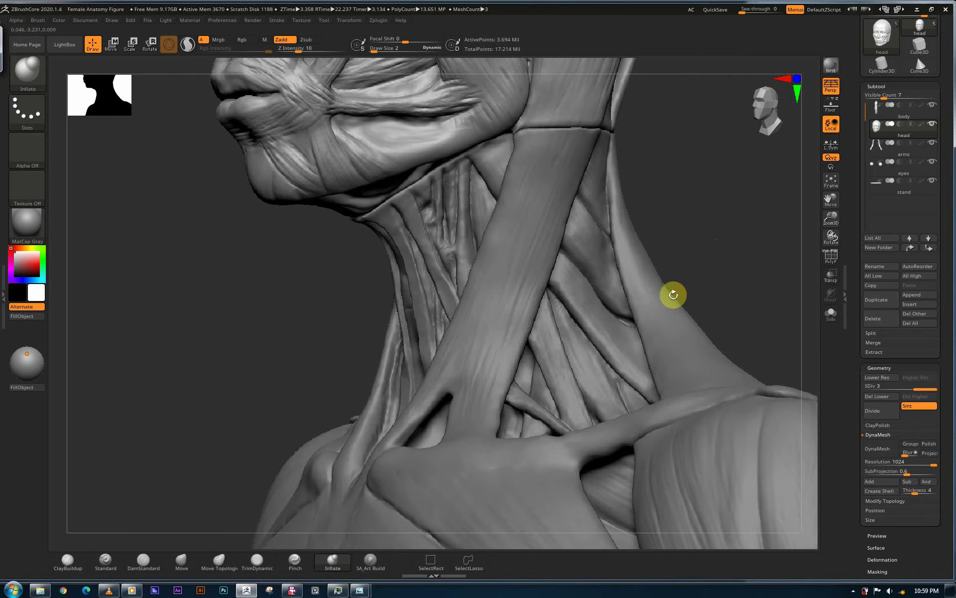
left_click(576, 280, "alt")
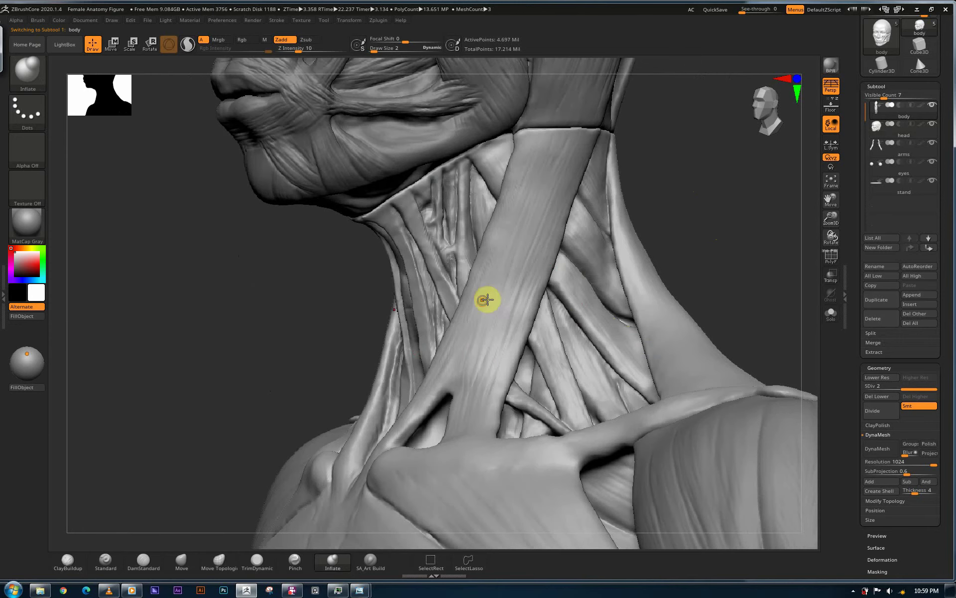
right_click_drag(487, 300, 476, 389)
right_click_drag(512, 156, 506, 144)
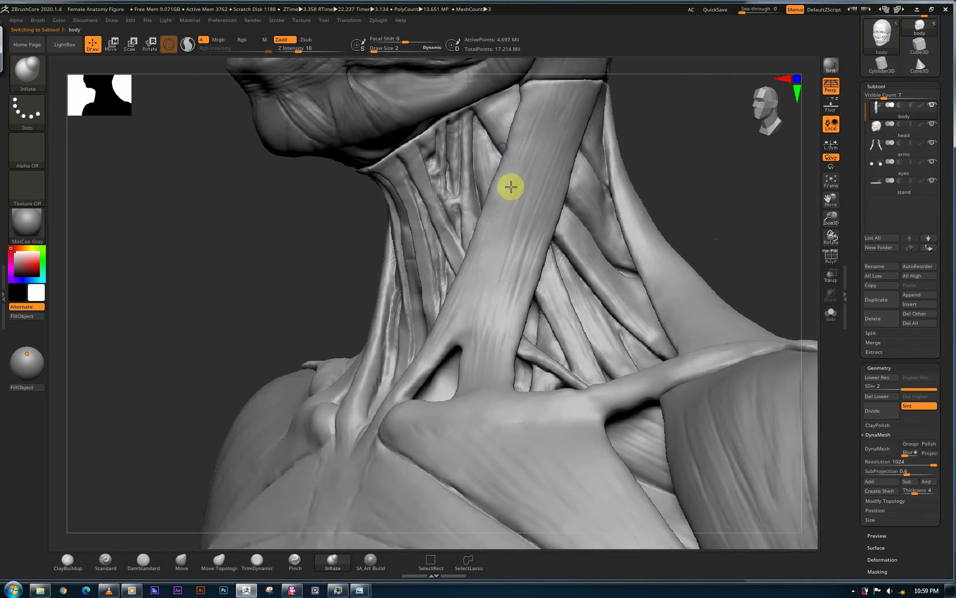
Step: Examine the collarbones, sternum and fanned chest muscles from close up, the front and three-quarter views
right_click_drag(513, 187, 428, 211)
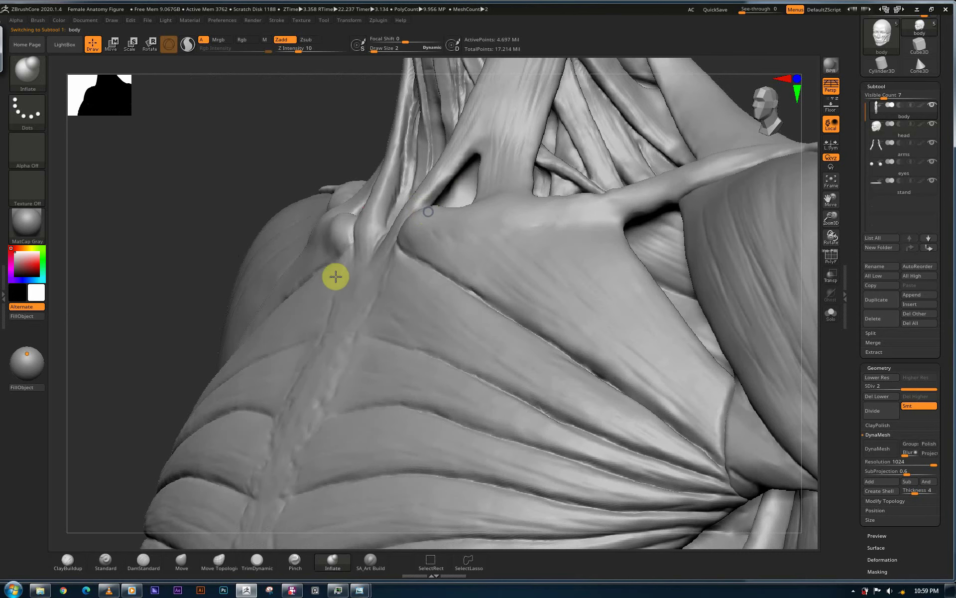
mouse_move(331, 282)
right_mouse_down()
mouse_move(345, 313)
mouse_move(367, 284)
right_mouse_up()
right_click_drag(390, 322, 376, 280, "alt")
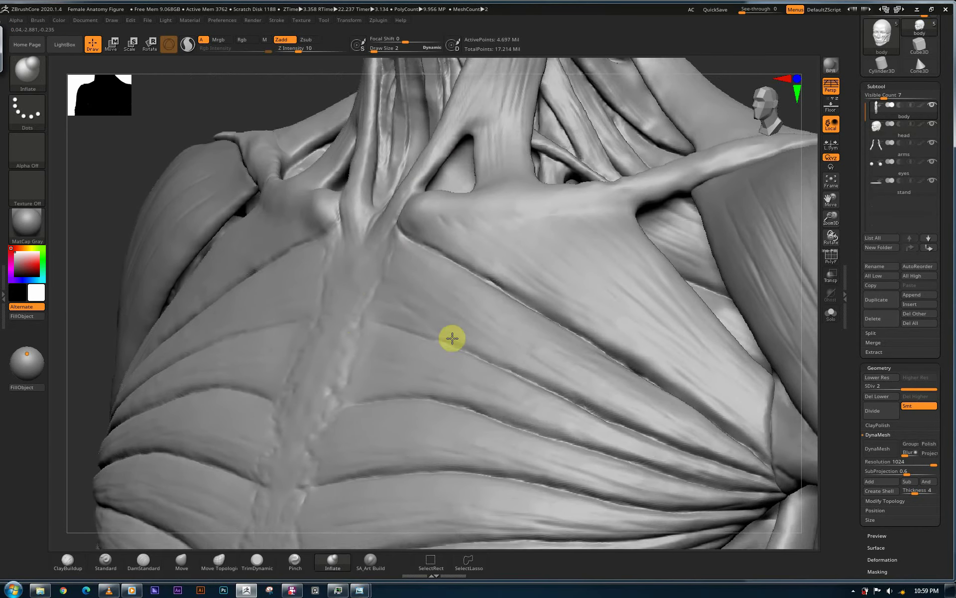
right_click_drag(452, 338, 446, 299)
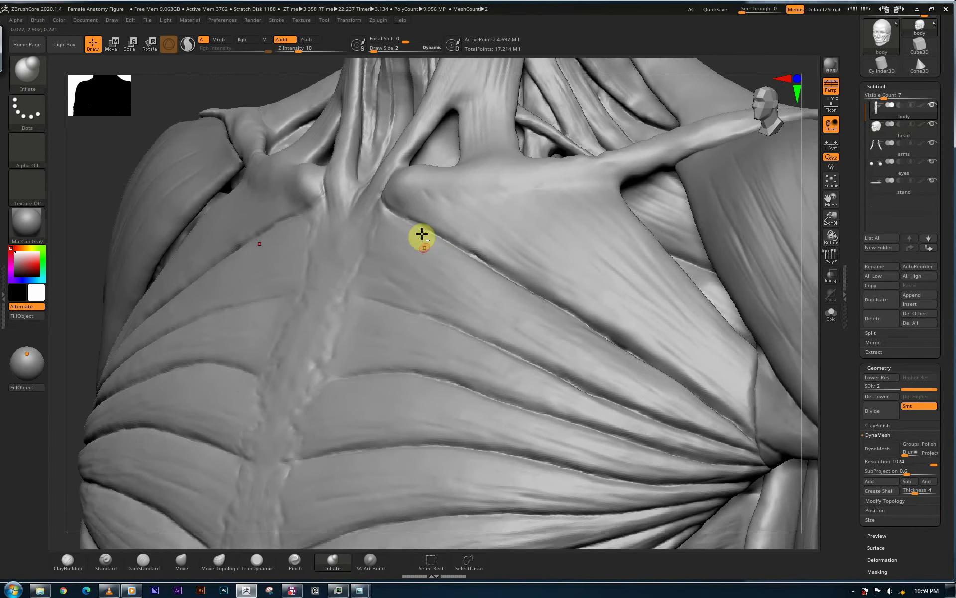
mouse_move(591, 274)
right_mouse_down()
mouse_move(557, 289)
mouse_move(623, 333)
right_mouse_up()
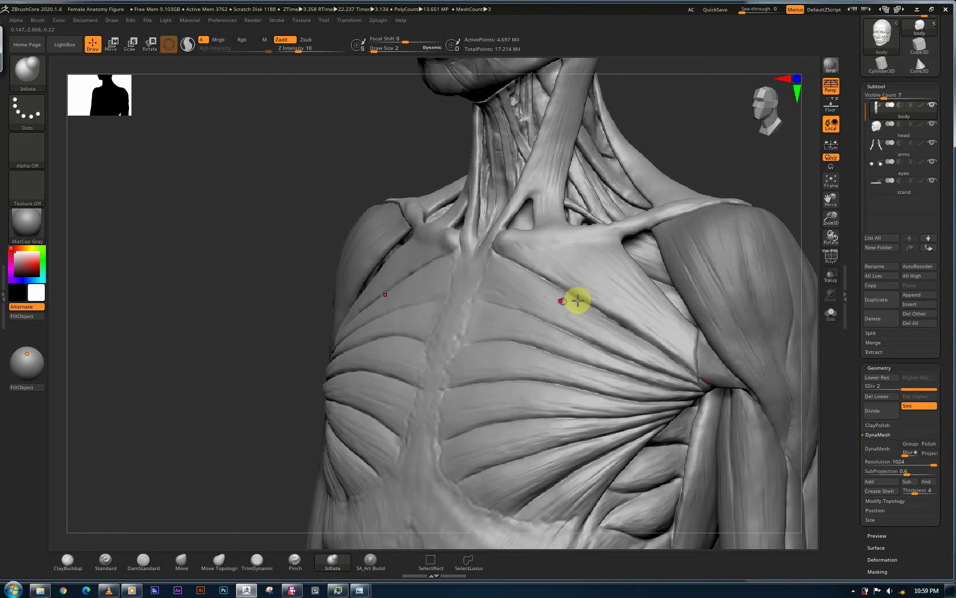
right_click_drag(577, 300, 596, 292)
mouse_move(613, 359)
right_mouse_down()
mouse_move(561, 272)
mouse_move(511, 258)
right_mouse_up()
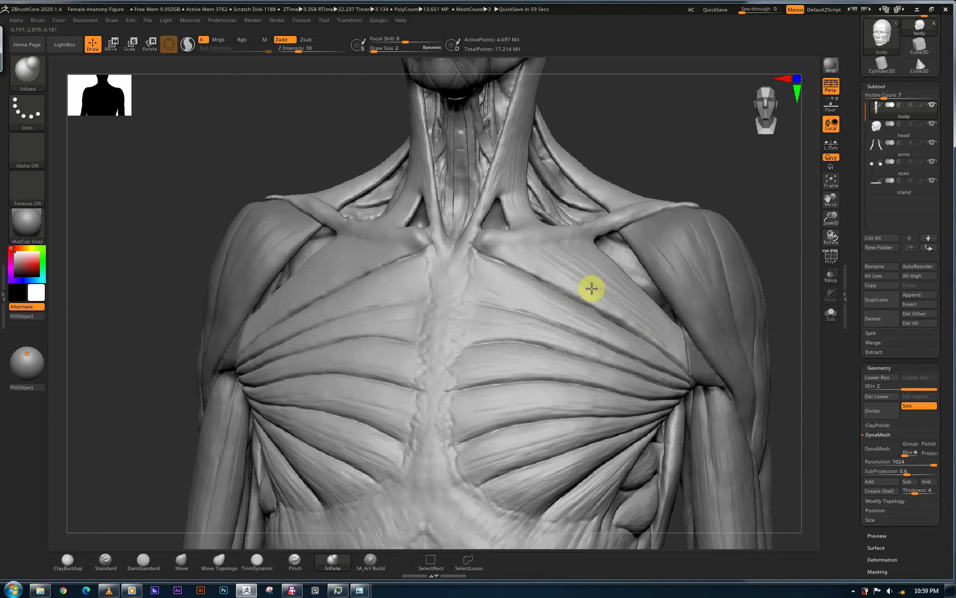
mouse_move(638, 293)
right_mouse_down()
mouse_move(722, 391)
mouse_move(732, 381)
right_mouse_up()
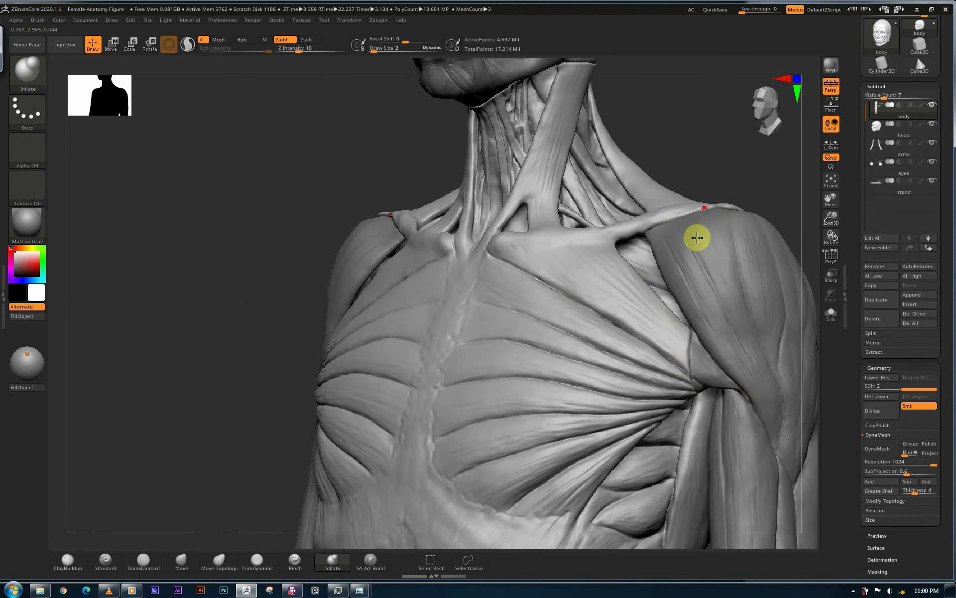
Step: Examine the outer collarbone and where the deltoid and trapezius meet at the shoulder
right_click_drag(696, 237, 704, 211)
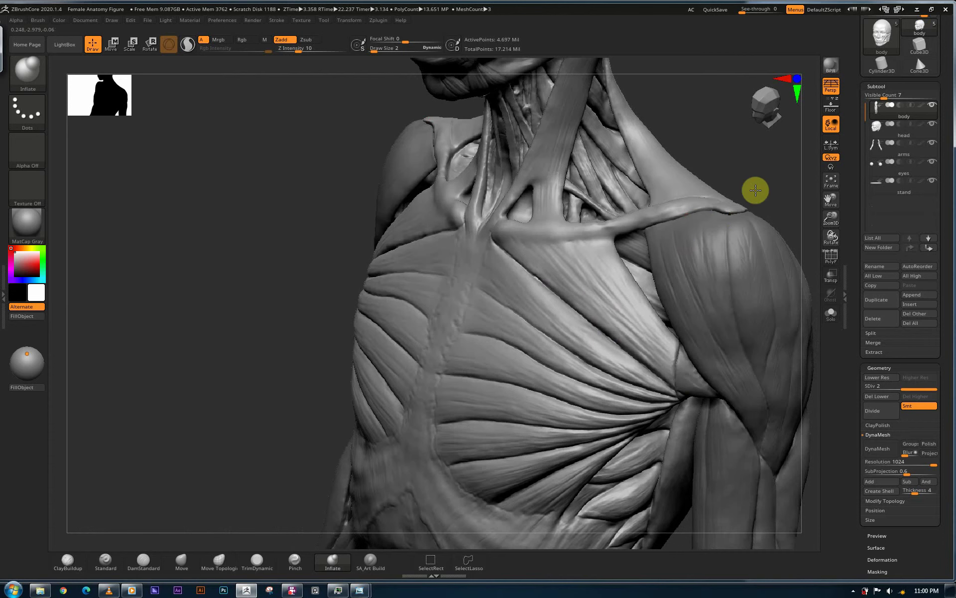
scroll(773, 188, "up", 3)
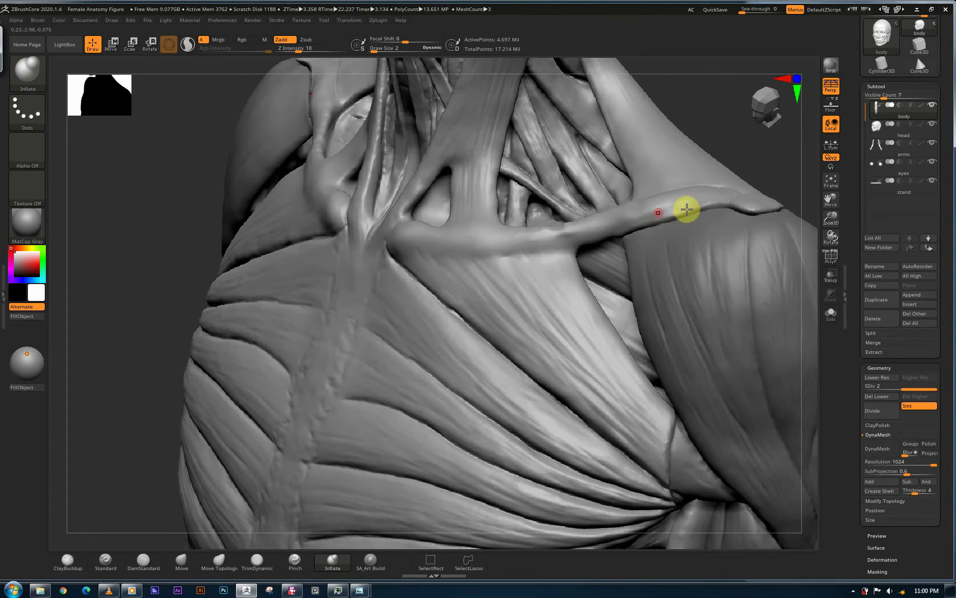
left_click_drag(786, 185, 690, 225, "alt")
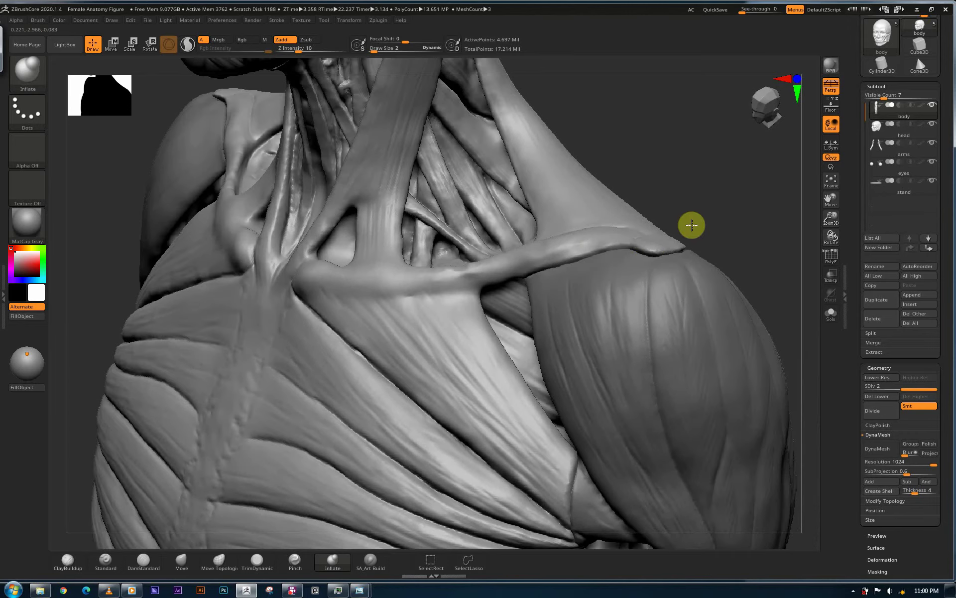
mouse_move(628, 268)
right_mouse_down()
mouse_move(517, 271)
mouse_move(566, 271)
right_mouse_up()
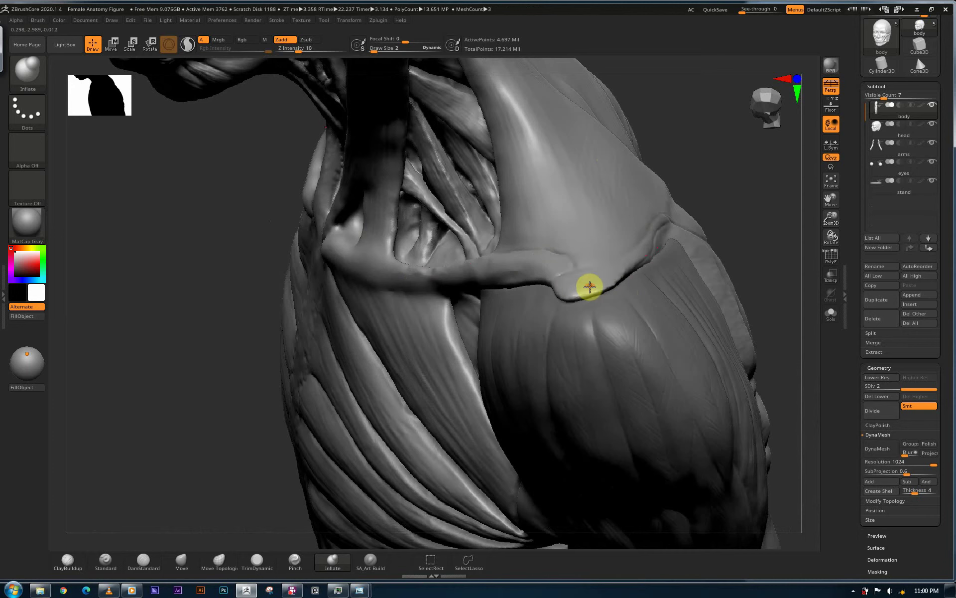
left_click_drag(584, 274, 573, 303)
right_click_drag(573, 302, 536, 294)
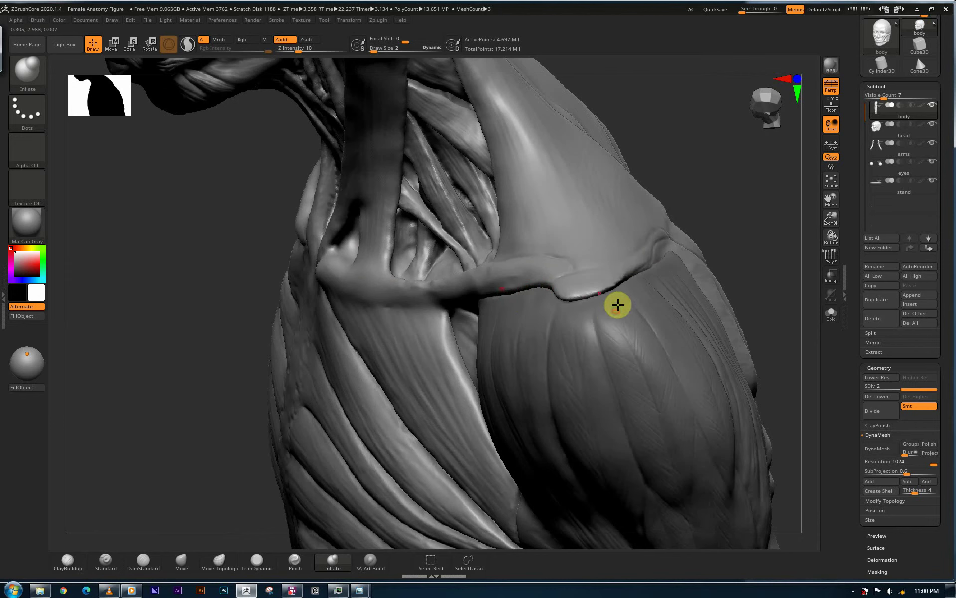
right_click_drag(587, 307, 613, 294)
Step: Examine the rear deltoid, shoulder blade and upper back muscles from behind
right_click_drag(430, 253, 410, 250, "alt")
right_click_drag(642, 269, 651, 293)
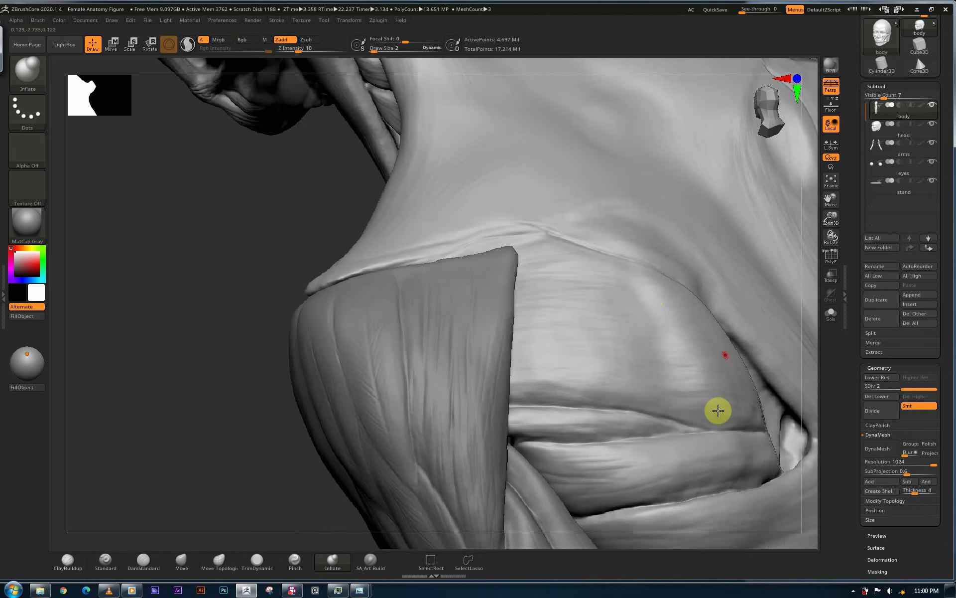
key("shift")
right_click_drag(610, 432, 670, 403)
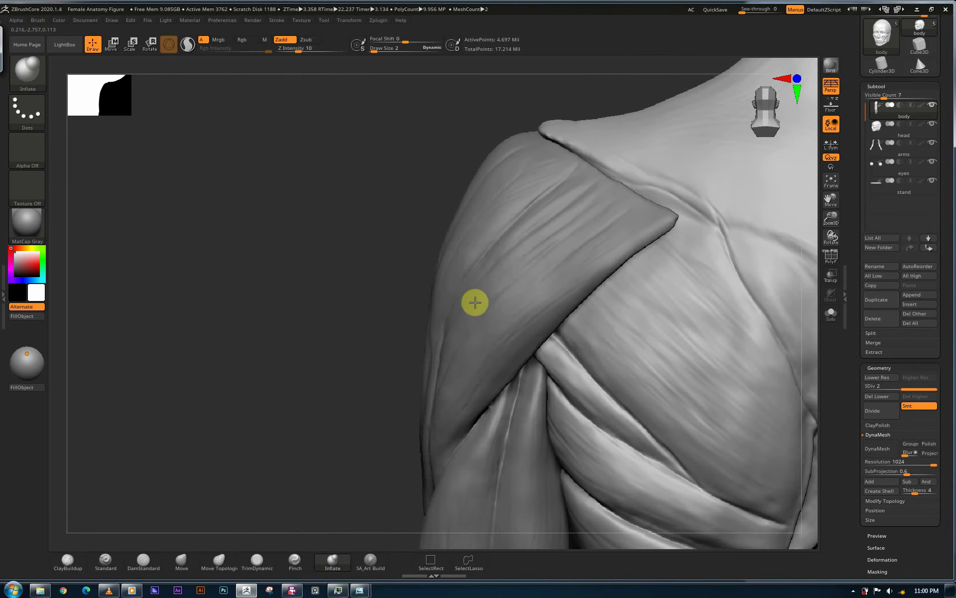
right_click_drag(487, 263, 619, 239)
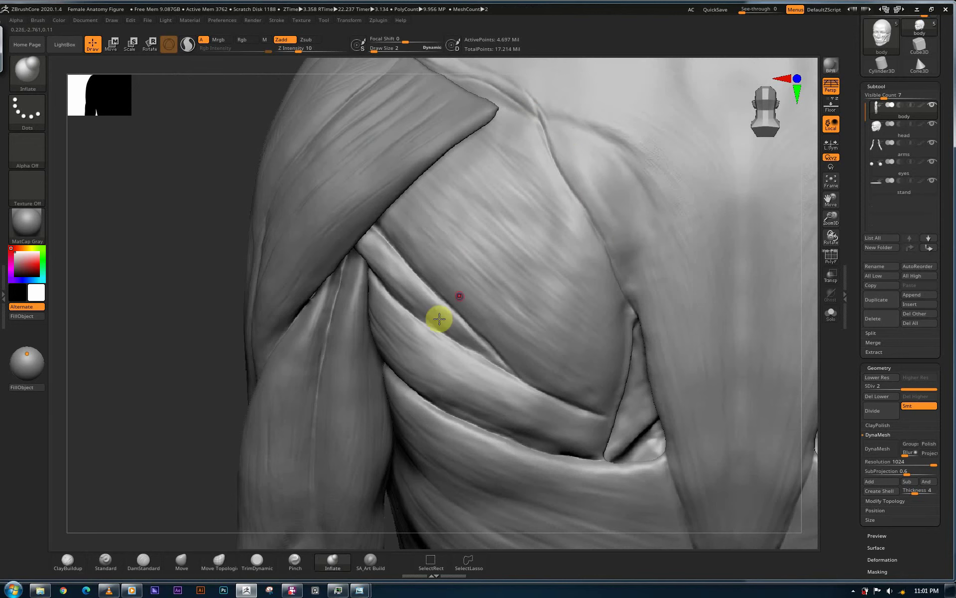
right_click_drag(433, 291, 406, 285, "alt")
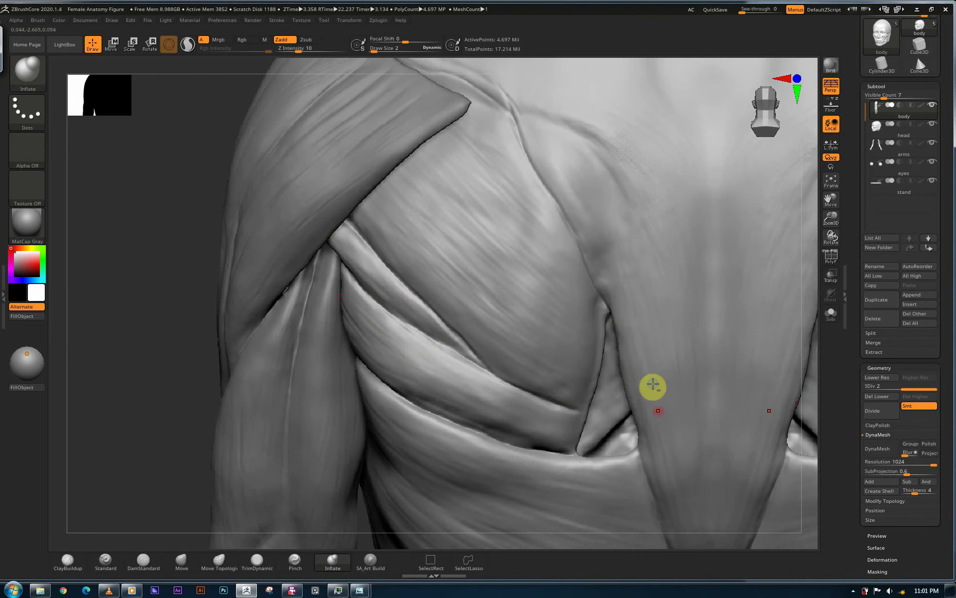
right_click_drag(623, 301, 611, 204, "alt")
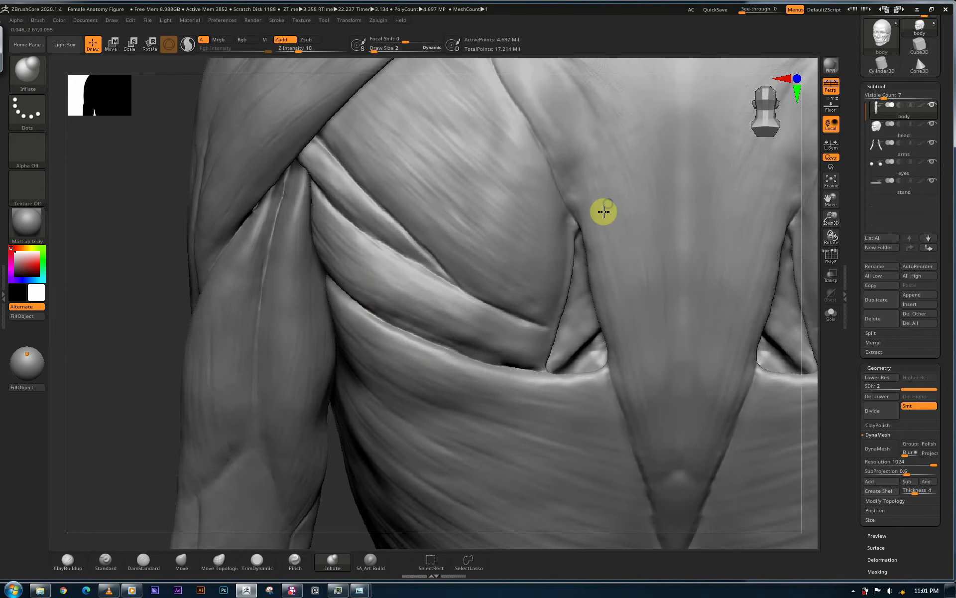
Step: Examine the lower tip of the trapezius, the shoulder blade muscles and the latissimus from behind
right_click_drag(649, 403, 634, 304, "alt")
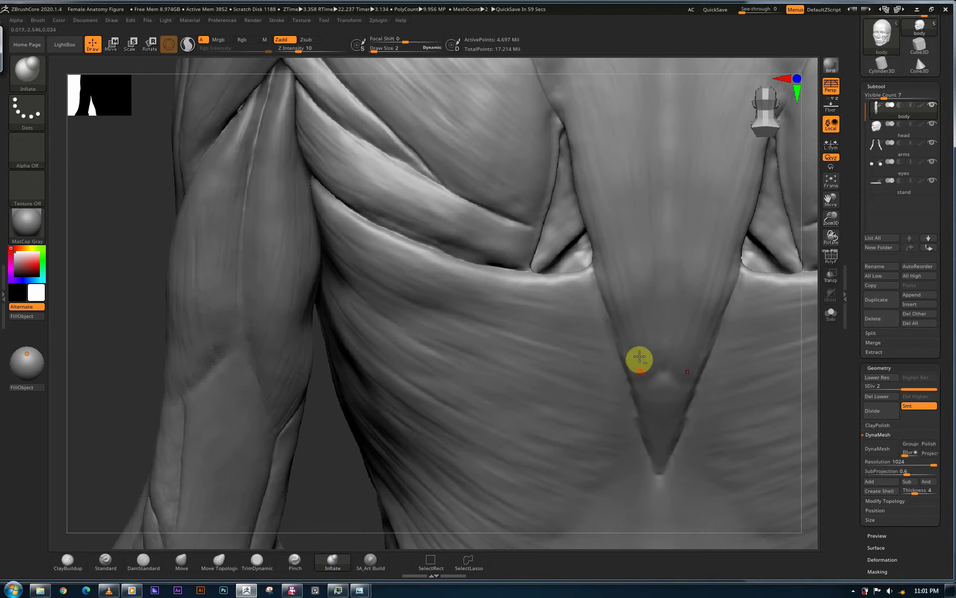
right_click(658, 450)
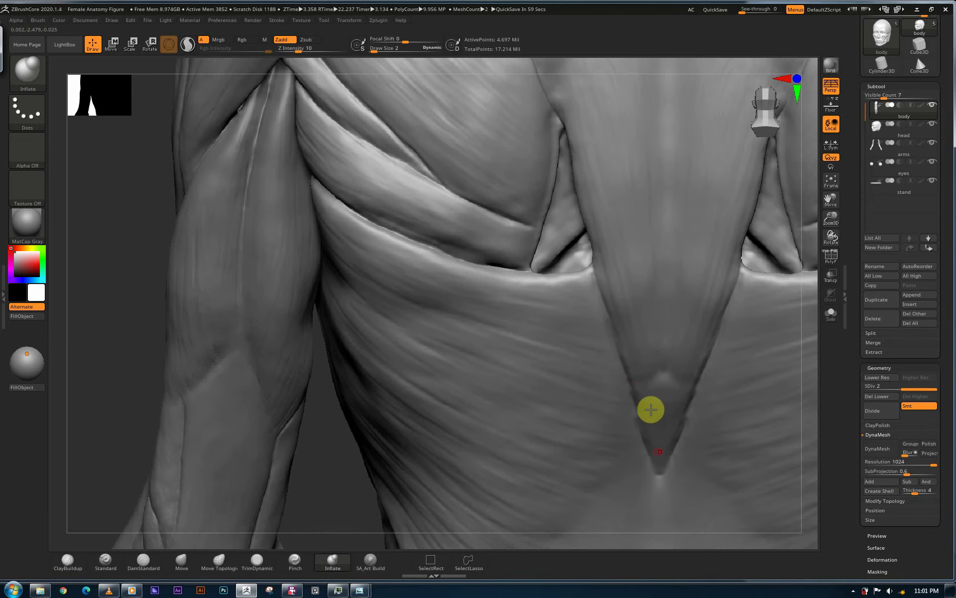
scroll(602, 408, "down", 2)
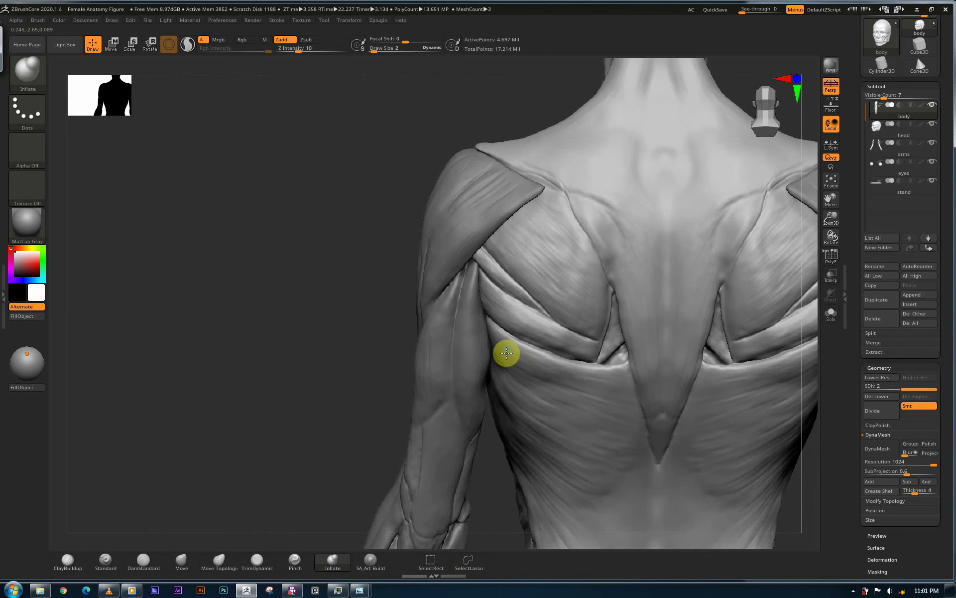
right_click_drag(510, 361, 497, 362)
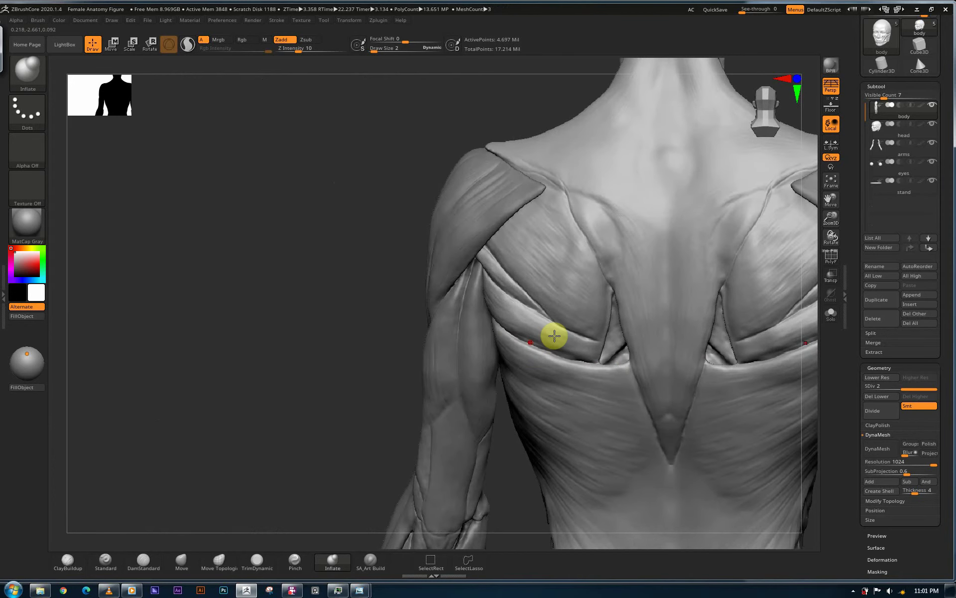
right_click_drag(555, 335, 555, 334)
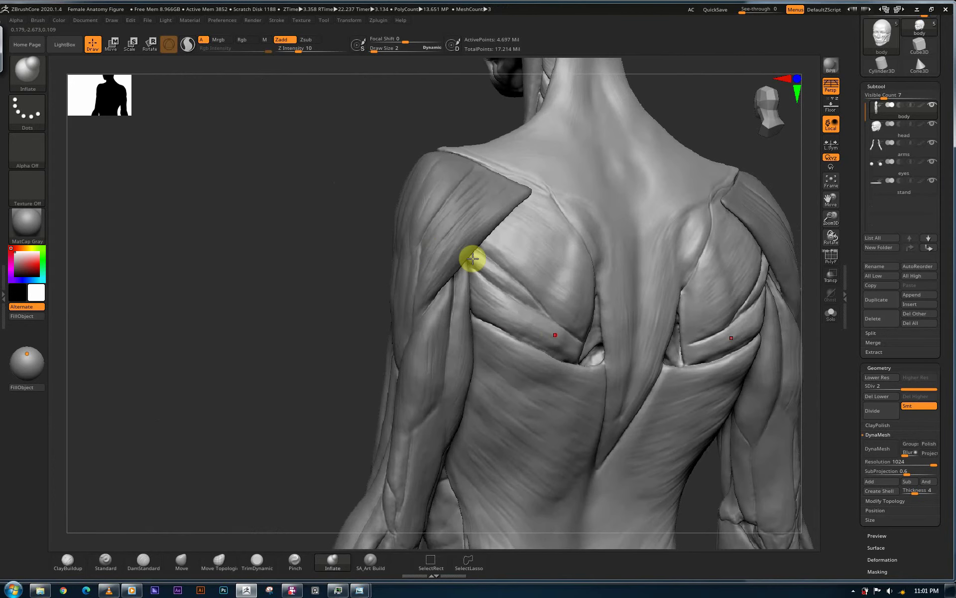
Step: Examine the chest muscles where they converge at the armpit and the serratus along the ribs
mouse_move(496, 264)
right_mouse_down()
mouse_move(504, 260)
mouse_move(271, 398)
mouse_move(339, 377)
mouse_move(331, 375)
mouse_move(342, 412)
right_mouse_up()
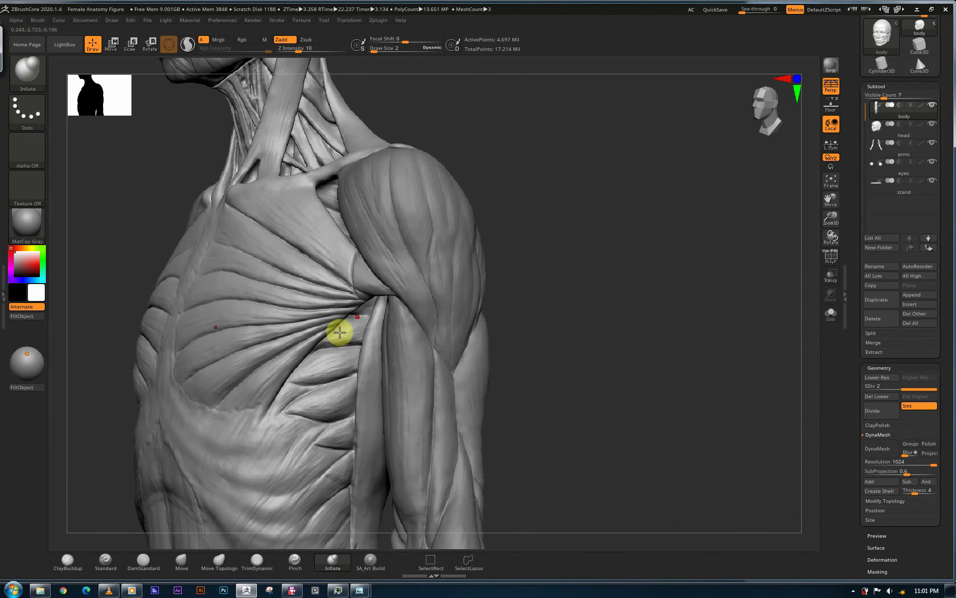
right_click_drag(351, 392, 362, 351)
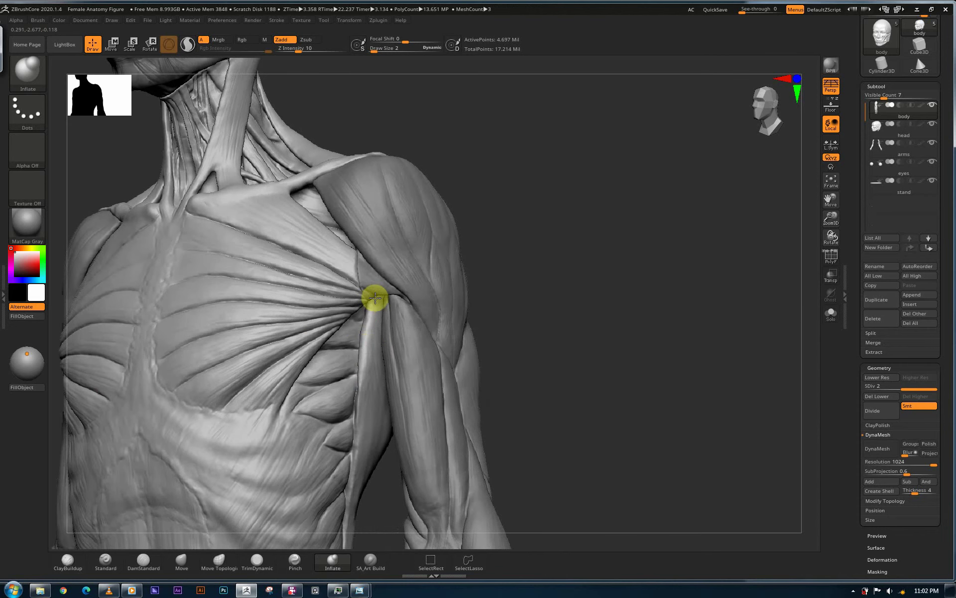
right_click_drag(373, 299, 363, 335)
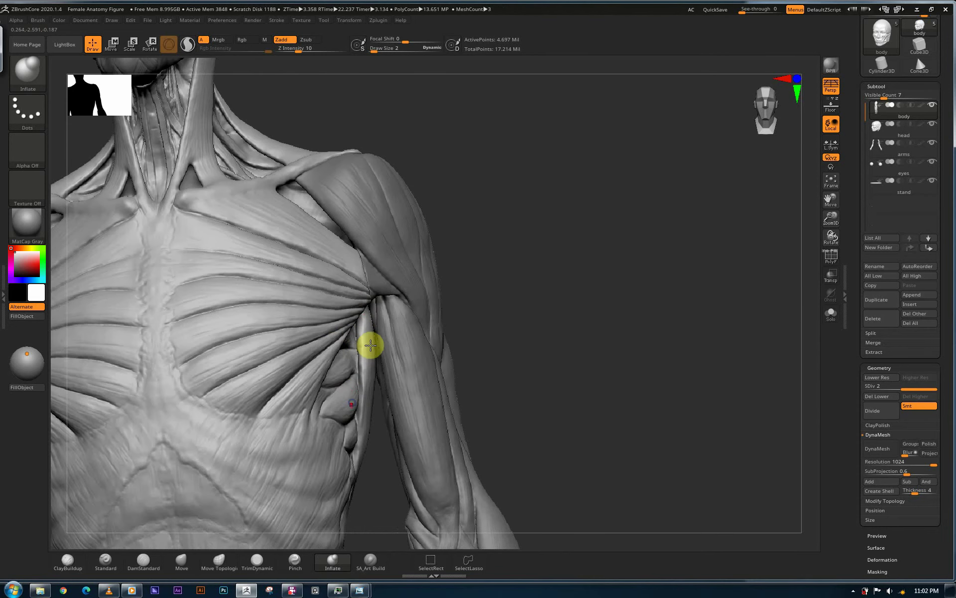
right_click_drag(371, 344, 370, 345)
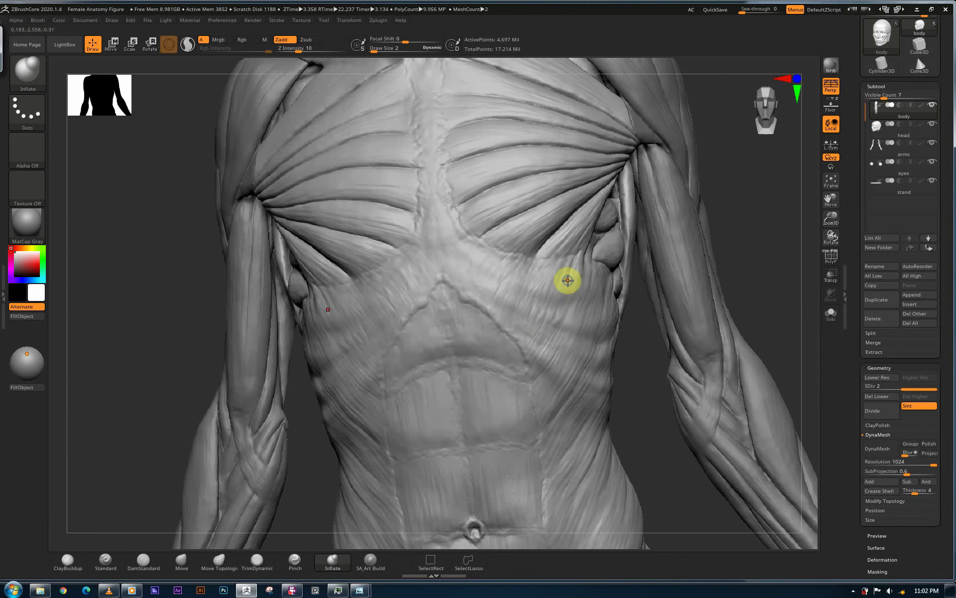
Step: Examine the abdominal muscles and lower rib cage from the front and in three-quarter view
key("shift")
right_click_drag(567, 282, 554, 297, "shift")
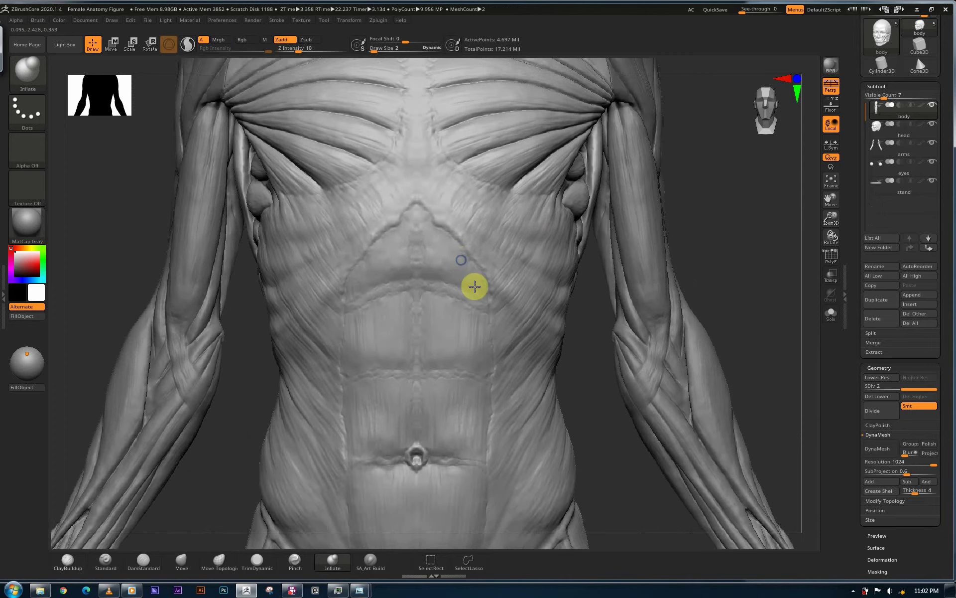
right_click_drag(474, 286, 449, 230, "alt")
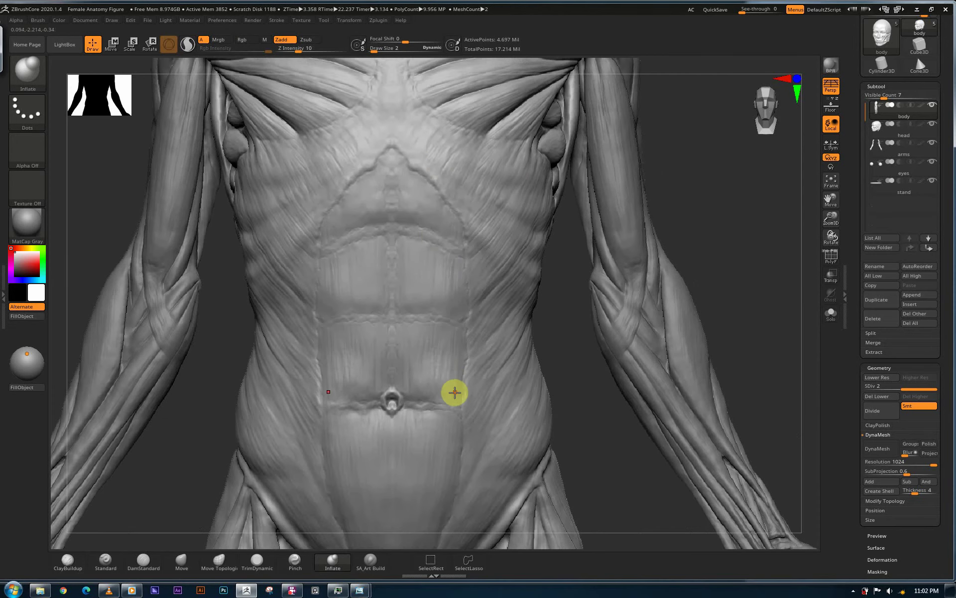
right_click_drag(426, 360, 491, 345)
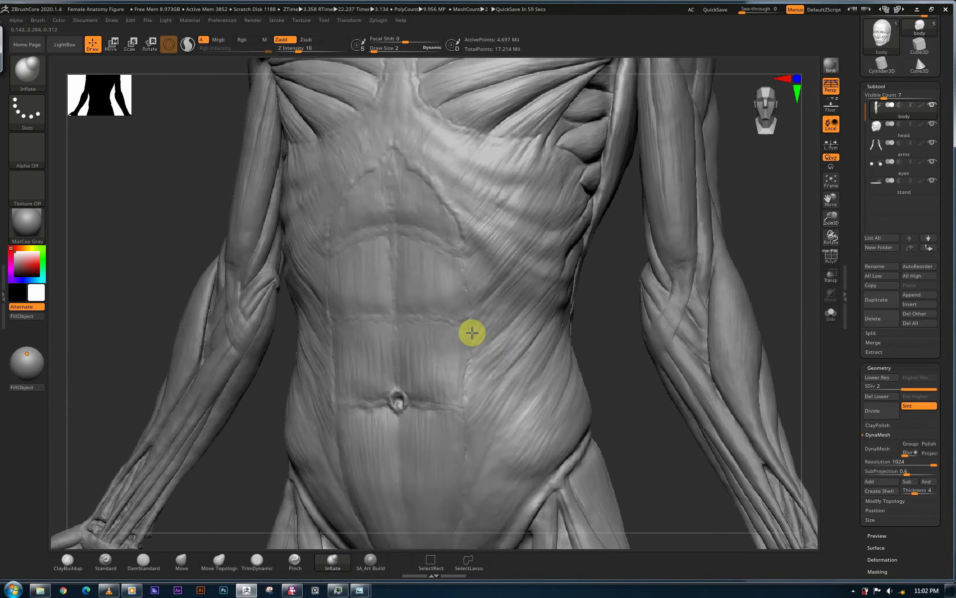
right_click_drag(489, 199, 471, 199)
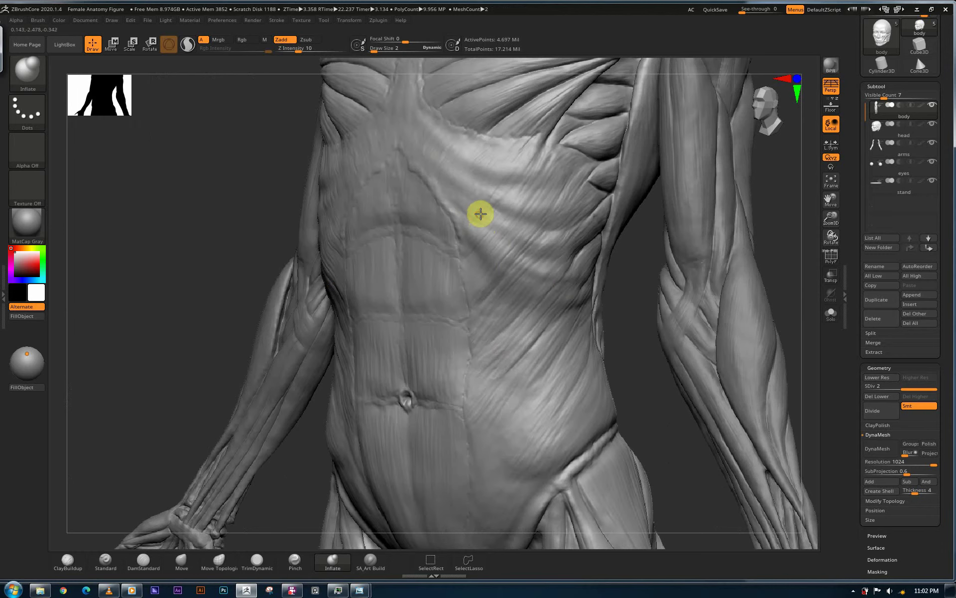
Step: Set the draw size to 9 and switch to the ClayBuildup brush
key("s")
left_click(479, 218)
type("2")
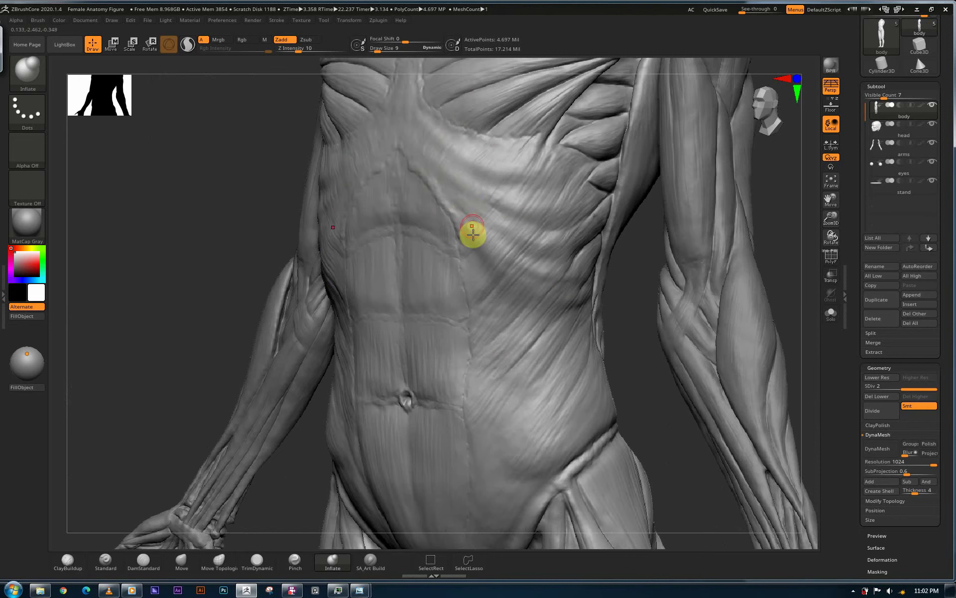
key("b")
key("c")
key("b")
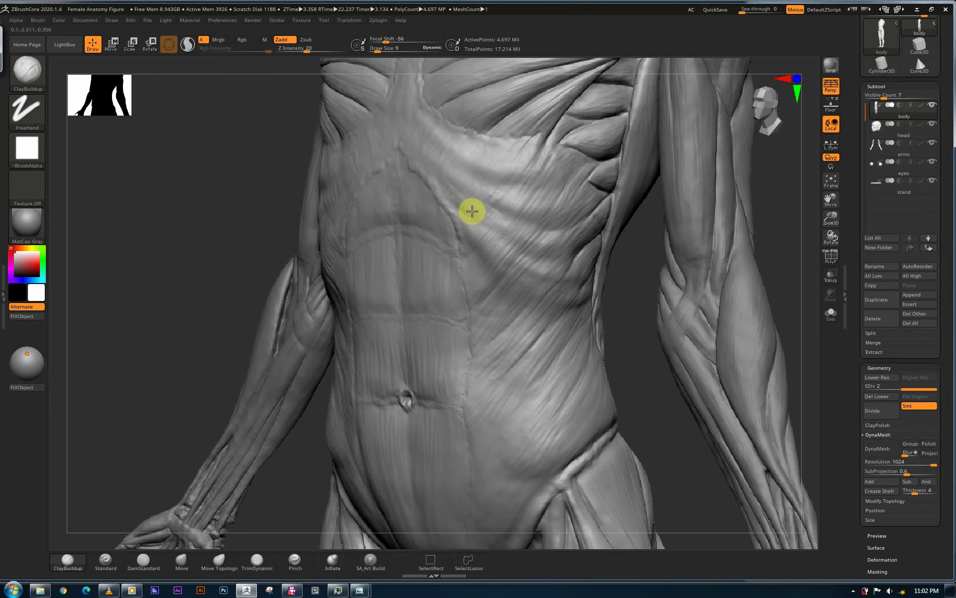
key("shift")
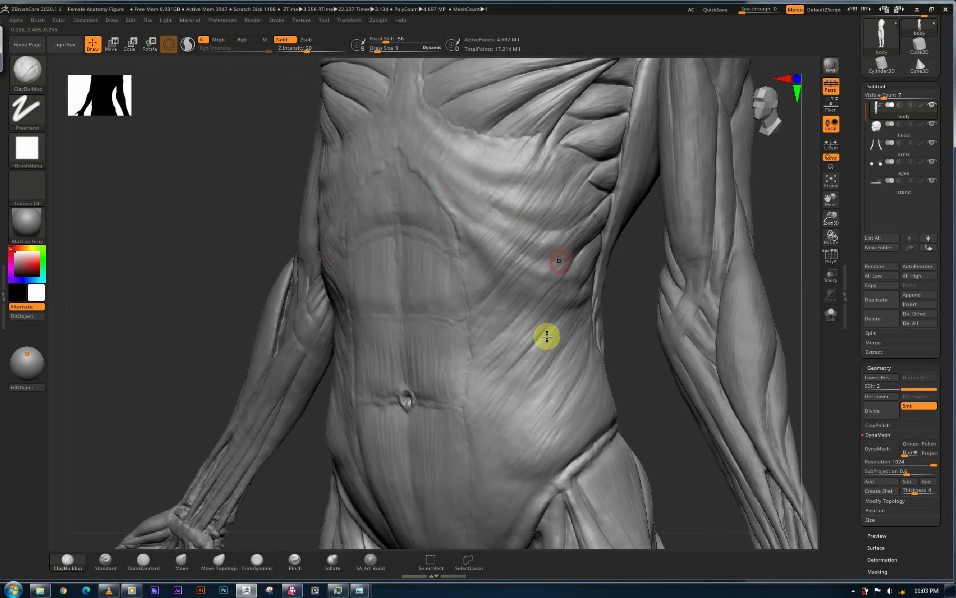
Step: Examine the oblique muscles, lower abdomen and hip crease in three-quarter view
right_click_drag(555, 244, 533, 162, "alt")
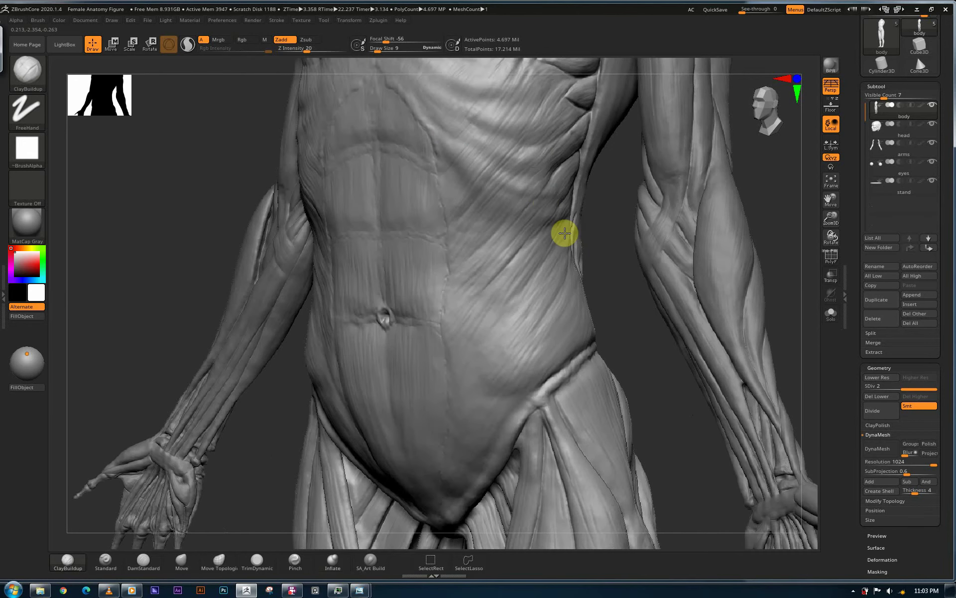
right_click_drag(565, 232, 546, 128, "alt")
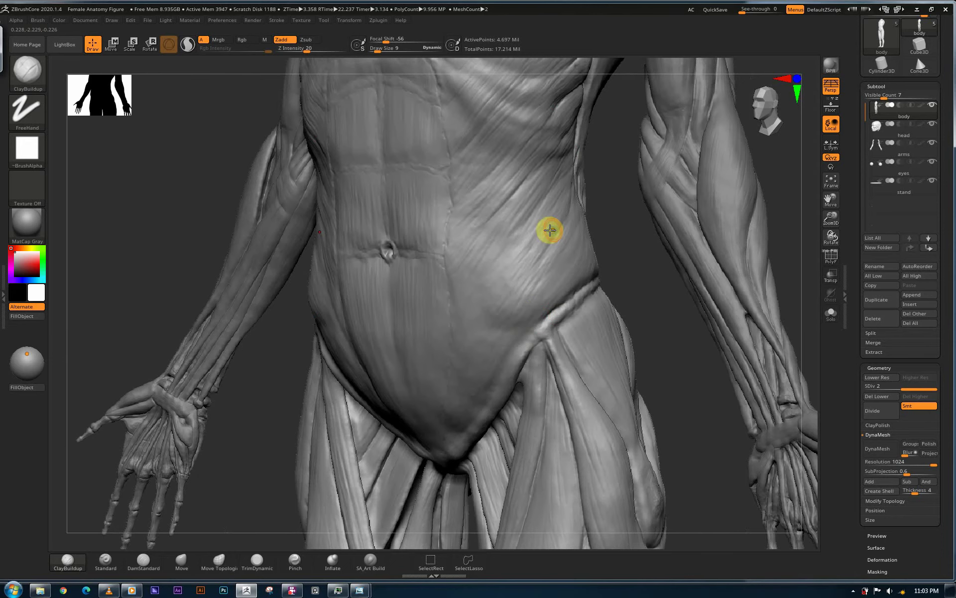
right_click_drag(540, 223, 493, 223)
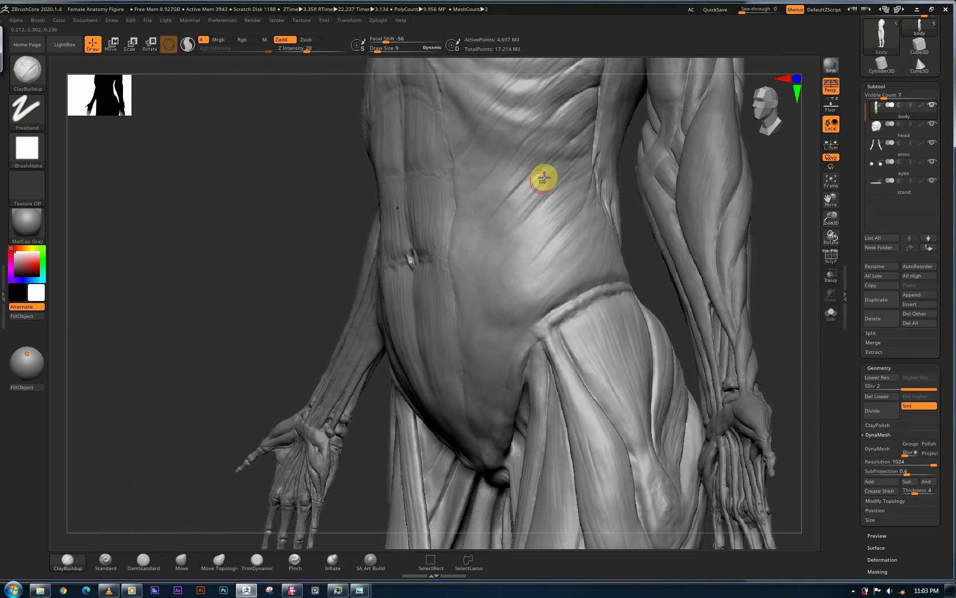
mouse_move(544, 177)
right_mouse_down()
mouse_move(523, 134)
mouse_move(456, 207)
mouse_move(547, 151)
mouse_move(593, 106)
right_mouse_up()
right_click_drag(554, 185, 537, 412)
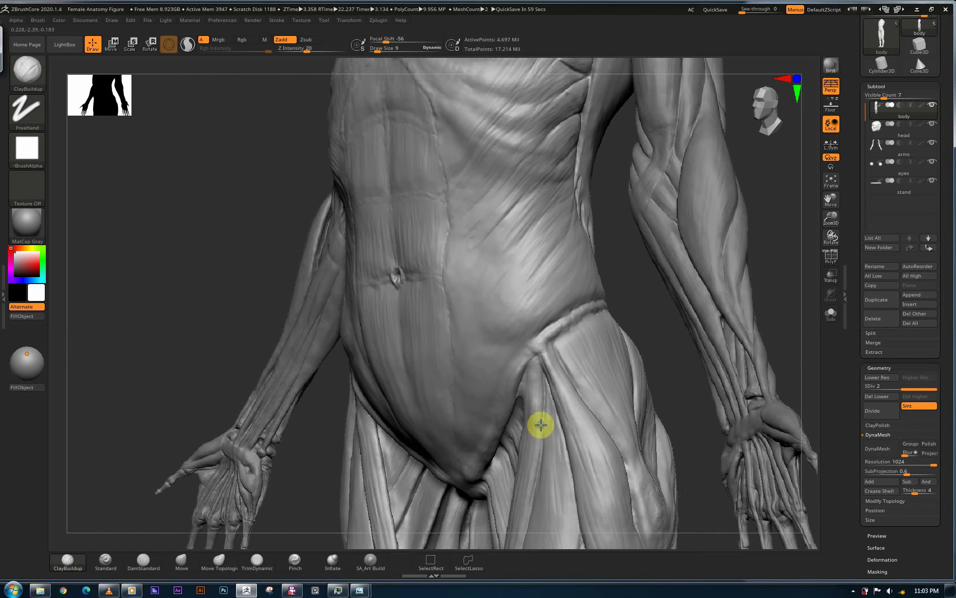
Step: Return to the chest and shoulder and isolate the body subtool with Solo
right_click_drag(572, 173, 560, 414, "alt")
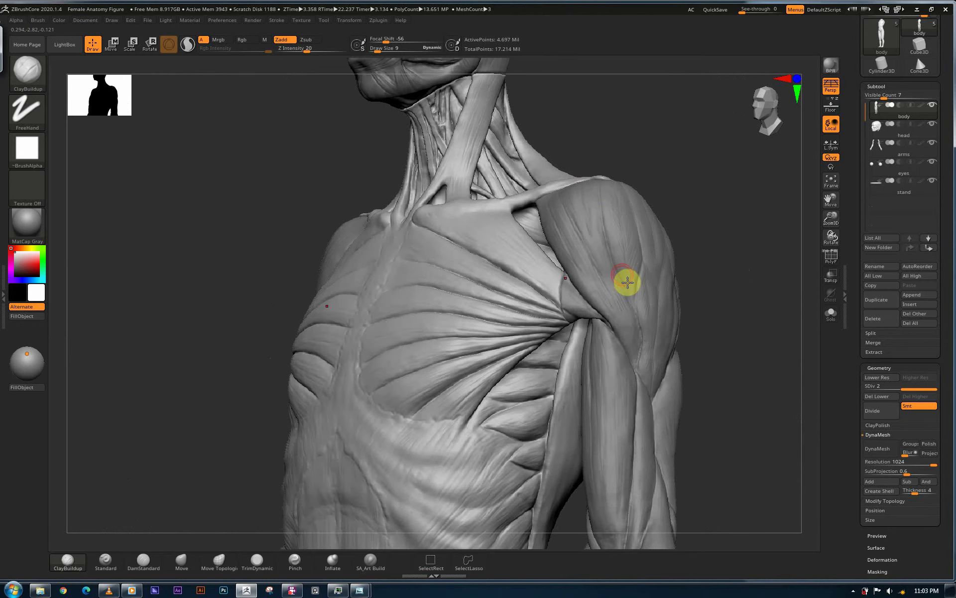
right_click_drag(486, 274, 490, 272)
key("ctrl+z")
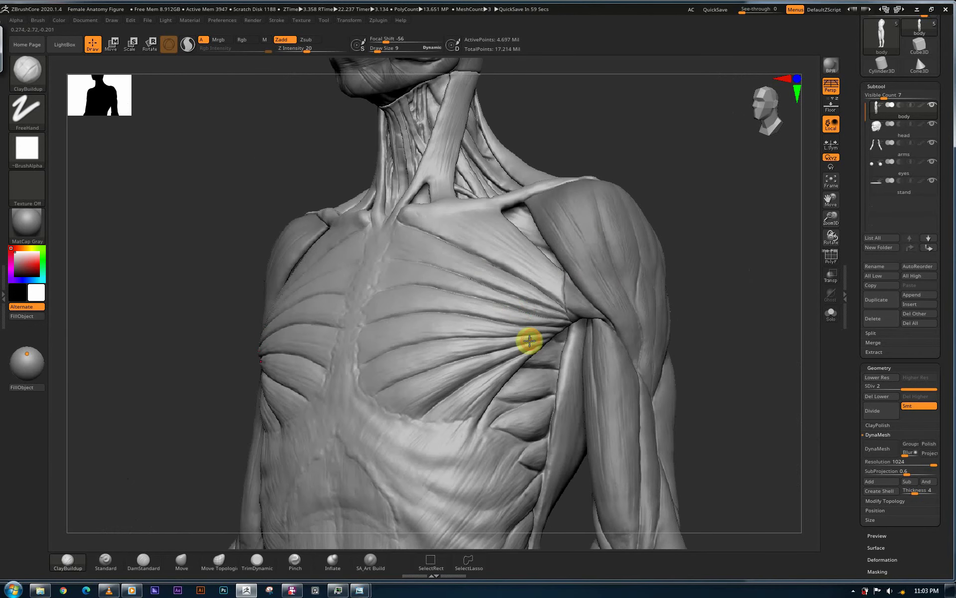
key("ctrl+shift+s")
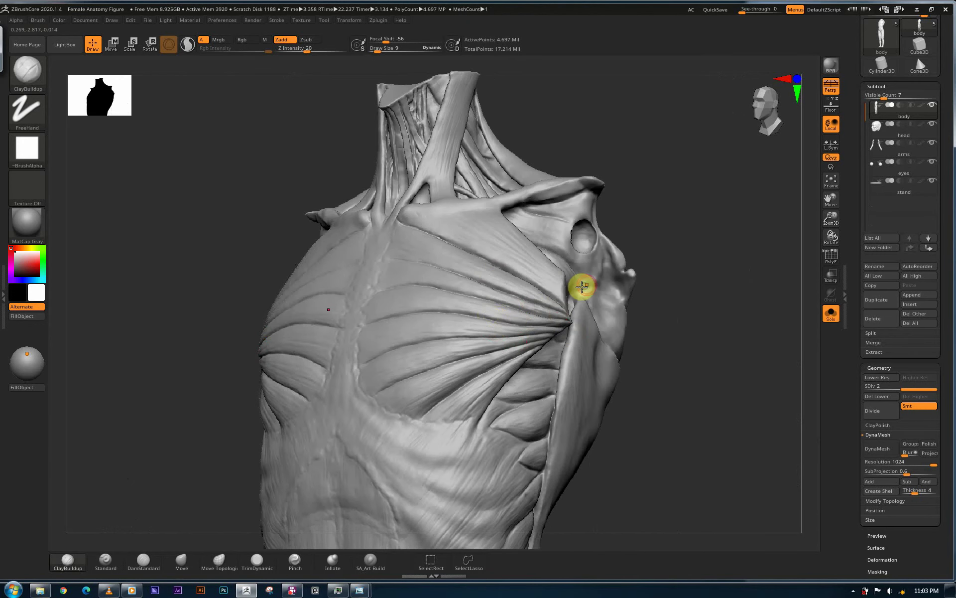
Step: Examine the shoulder socket, shoulder blade muscles and latissimus of the isolated body from the side and back
right_click_drag(580, 287, 546, 270)
mouse_move(599, 228)
right_mouse_down()
mouse_move(587, 226)
mouse_move(596, 241)
mouse_move(581, 241)
mouse_move(577, 258)
mouse_move(606, 208)
right_mouse_up()
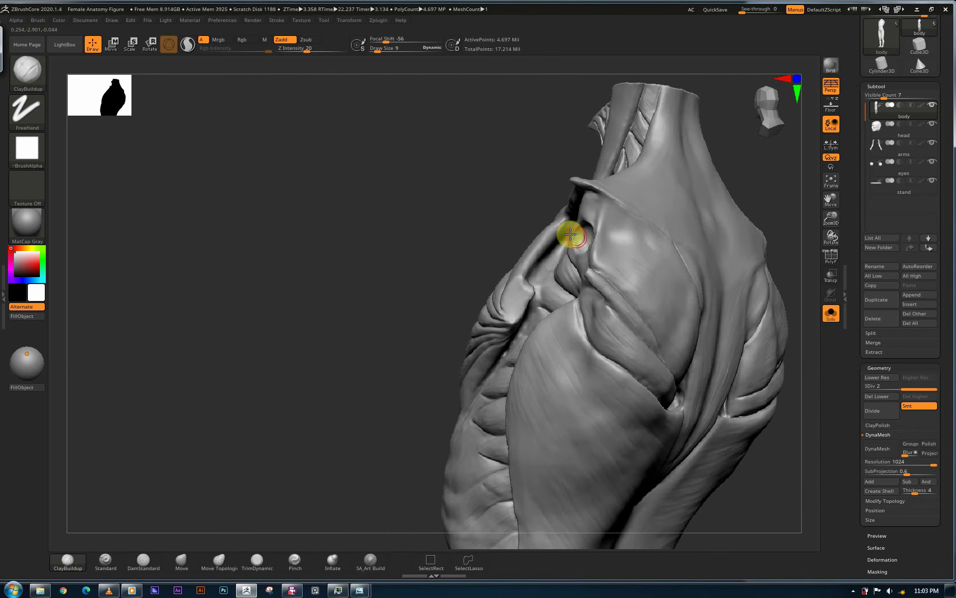
right_click_drag(570, 236, 568, 239)
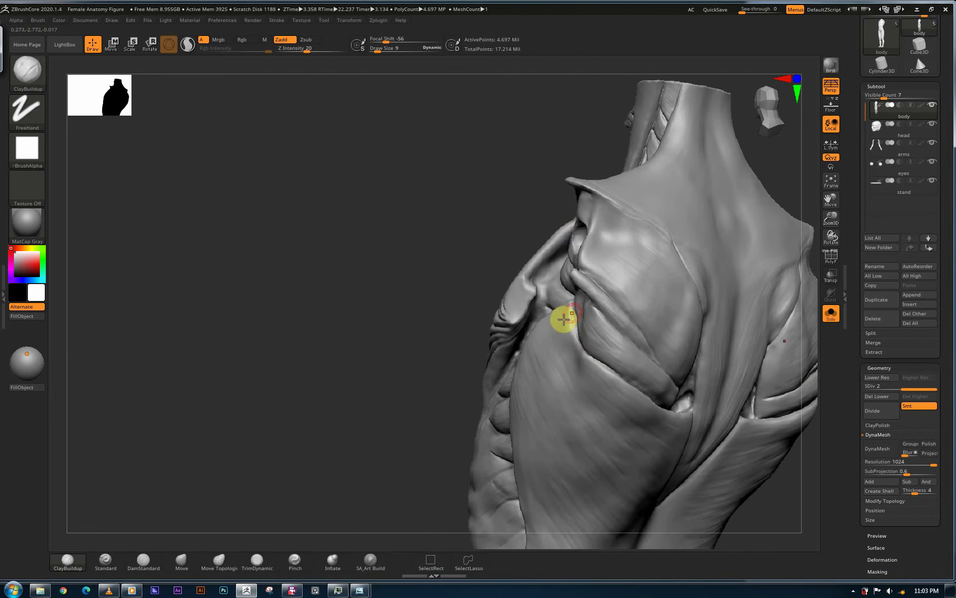
mouse_move(562, 334)
right_mouse_down()
mouse_move(560, 324)
mouse_move(538, 342)
mouse_move(403, 333)
mouse_move(708, 301)
mouse_move(689, 361)
right_mouse_up()
key("shift")
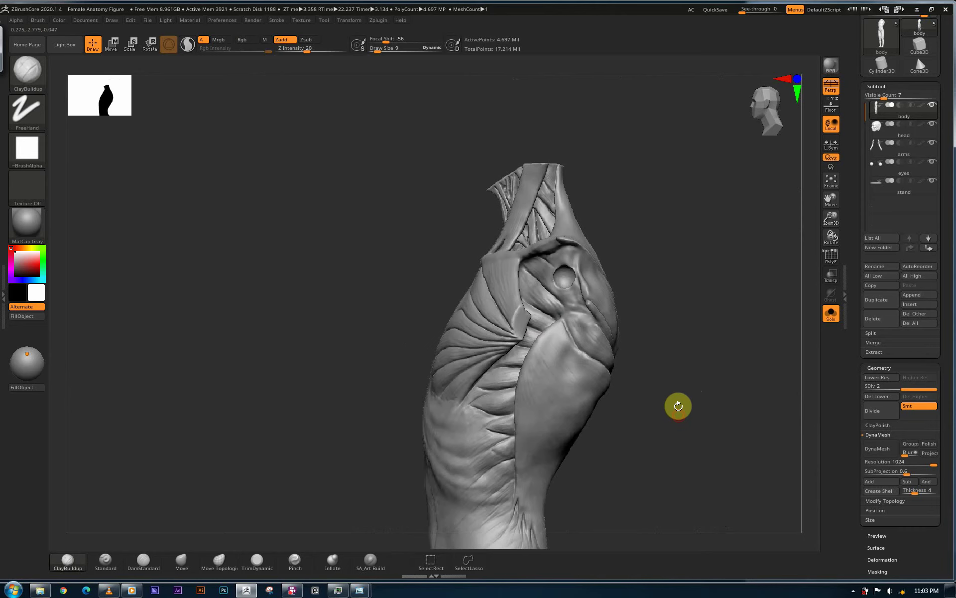
Step: Examine the whole isolated torso around its side, from the armpit and ribs down to the hip
right_click_drag(678, 406, 634, 369)
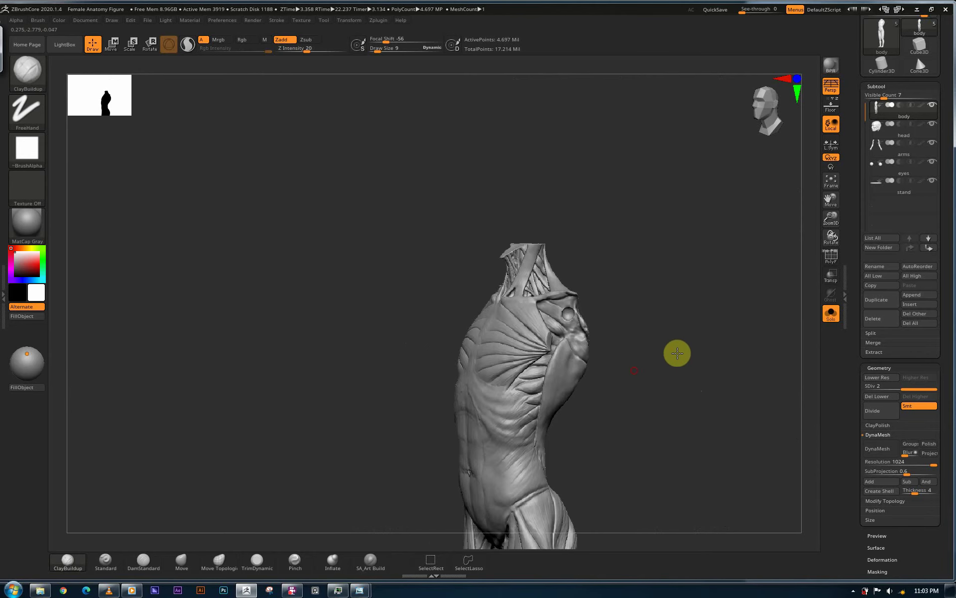
right_click_drag(689, 348, 536, 352)
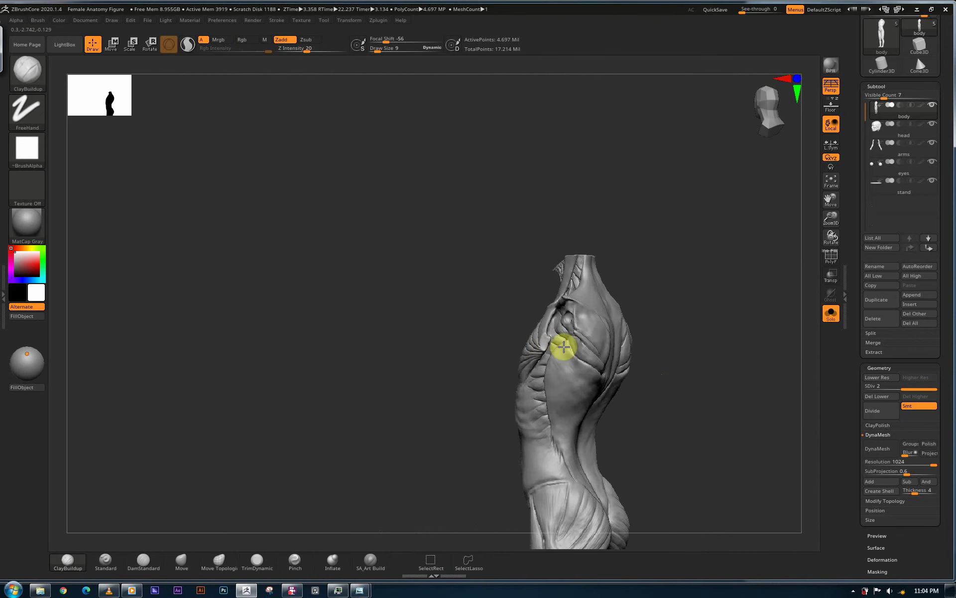
right_click_drag(650, 300, 598, 320)
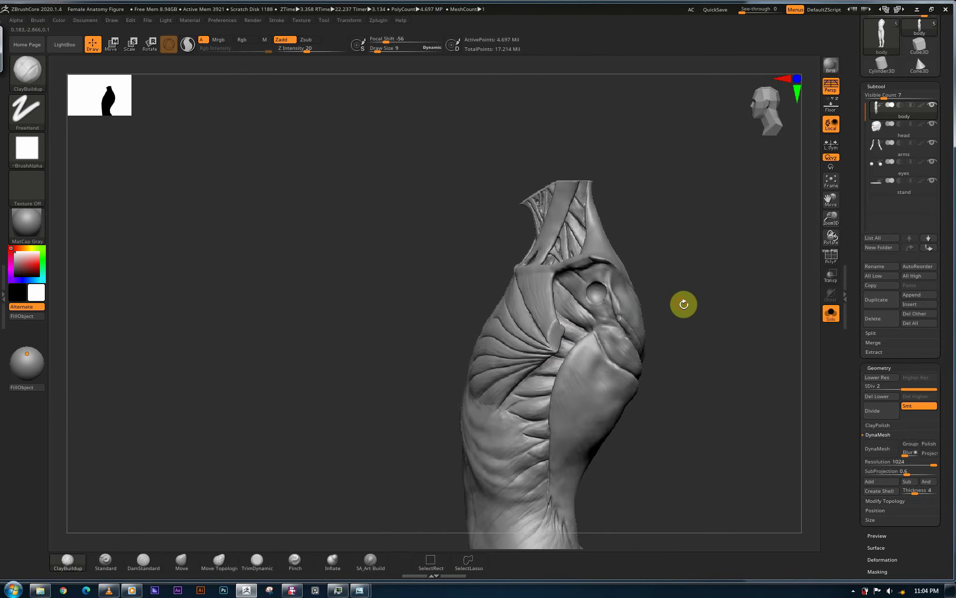
mouse_move(707, 293)
right_mouse_down()
mouse_move(687, 318)
mouse_move(713, 310)
right_mouse_up()
right_click_drag(640, 380, 658, 358)
right_click_drag(649, 322, 587, 271)
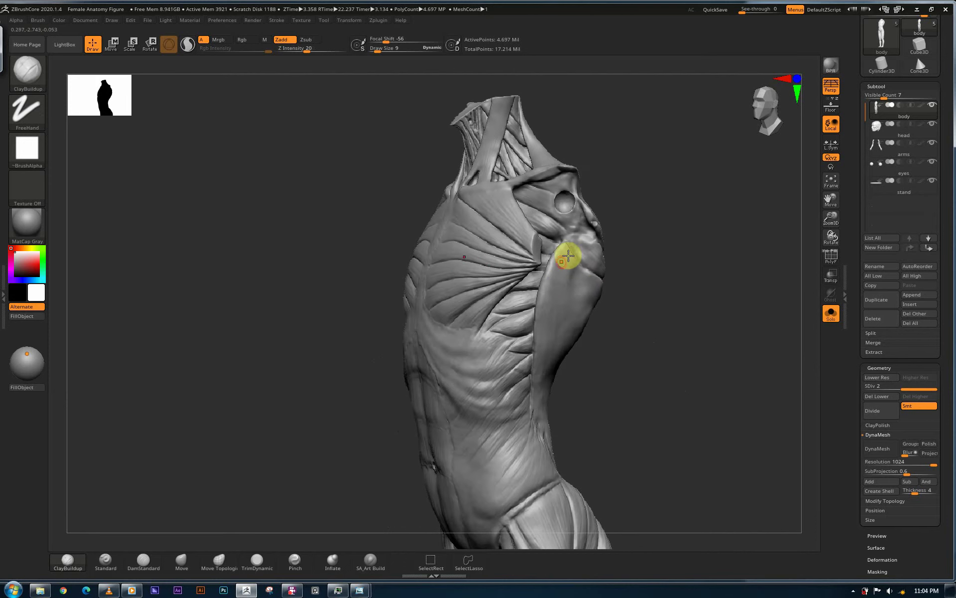
Step: Examine the cut end of the fanned chest muscle and the serratus beneath it from close up
right_click_drag(557, 287, 794, 192)
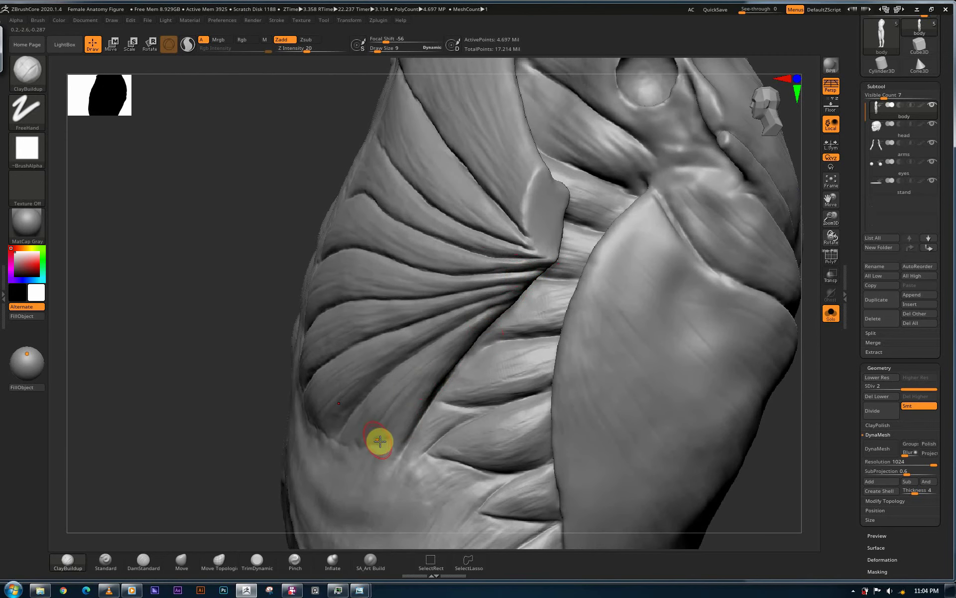
mouse_move(380, 441)
right_mouse_down()
mouse_move(387, 417)
mouse_move(414, 397)
right_mouse_up()
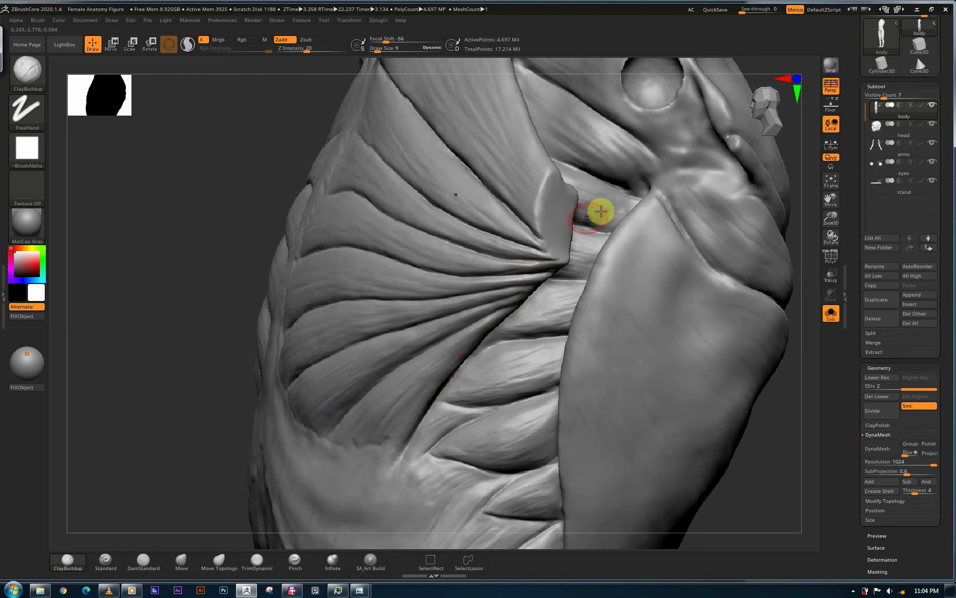
right_click_drag(601, 211, 566, 241)
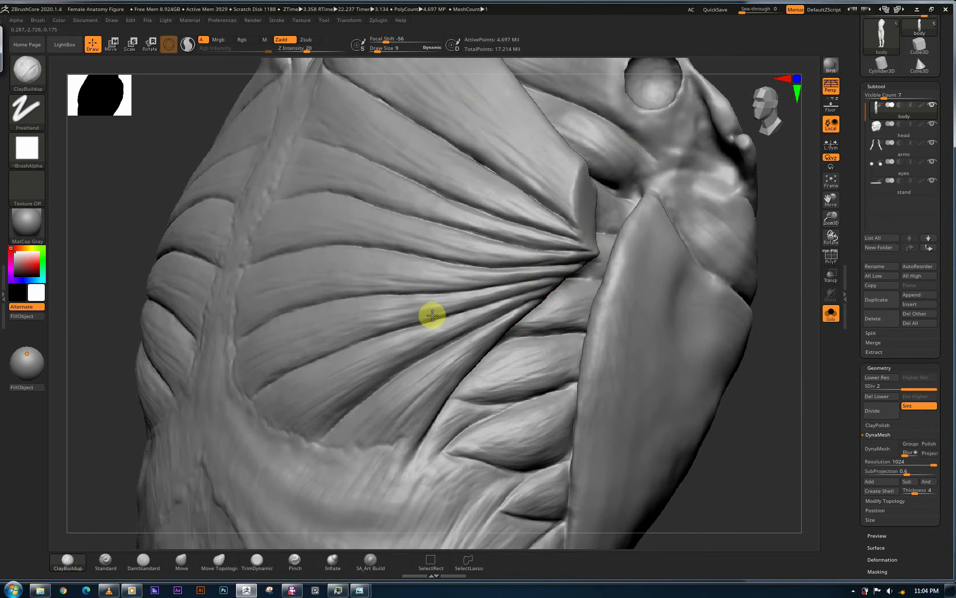
Step: Frame the torso and turn off Solo to show the head and arms with the body again
key("f")
key("ctrl")
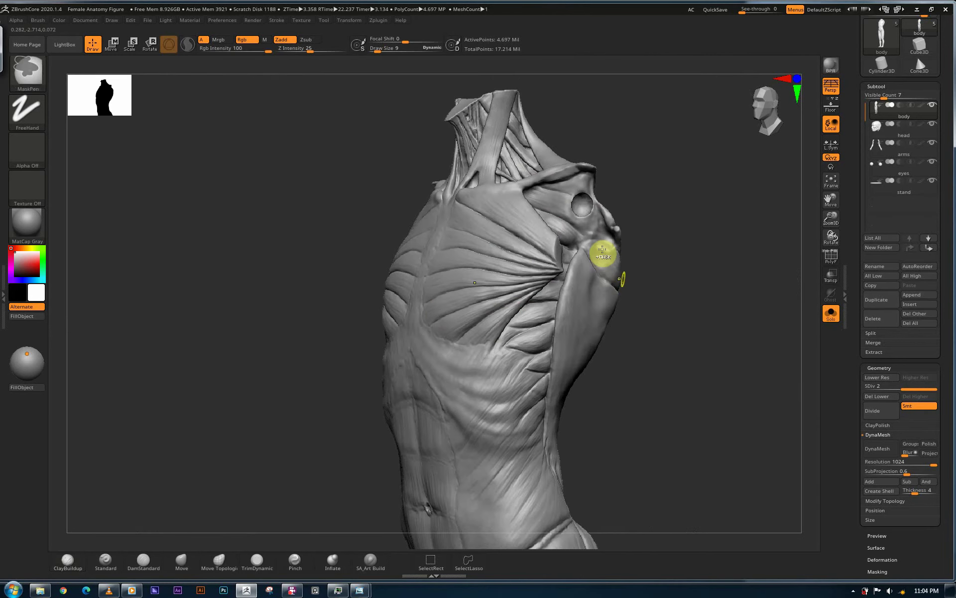
key("ctrl+shift+s")
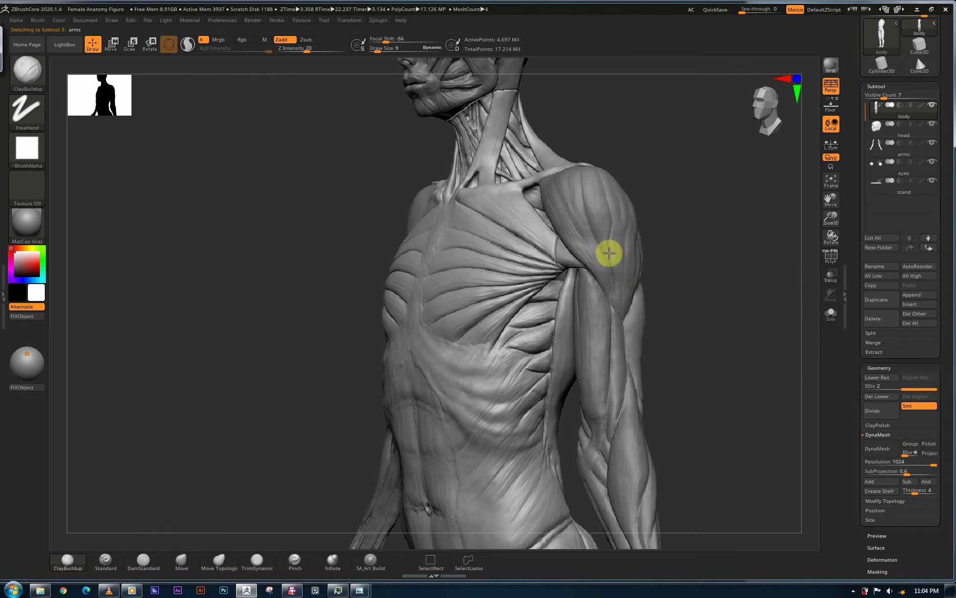
Step: Select the arms subtool and isolate it with Solo
left_click(596, 239, "alt")
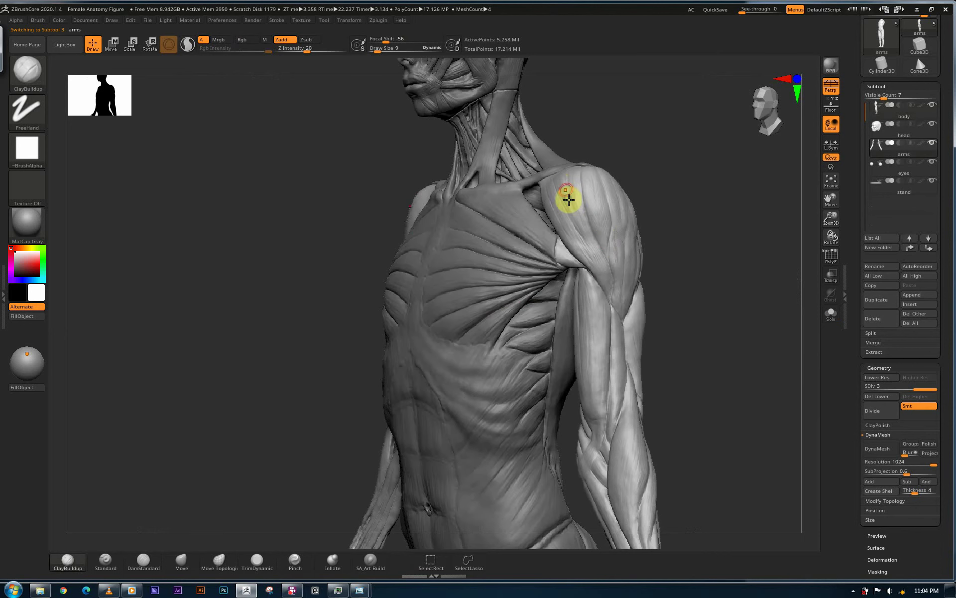
right_click_drag(569, 200, 575, 215)
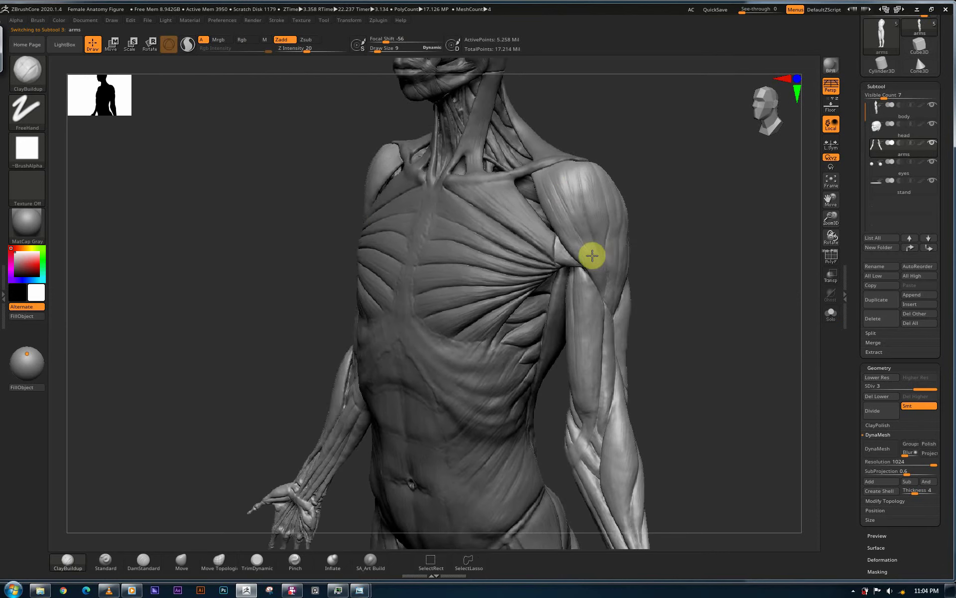
key("ctrl+shift+s")
Step: Examine the ball of the humerus and the muscle attachments beneath the deltoid on the inner side of the isolated arm
right_click_drag(694, 269, 546, 219)
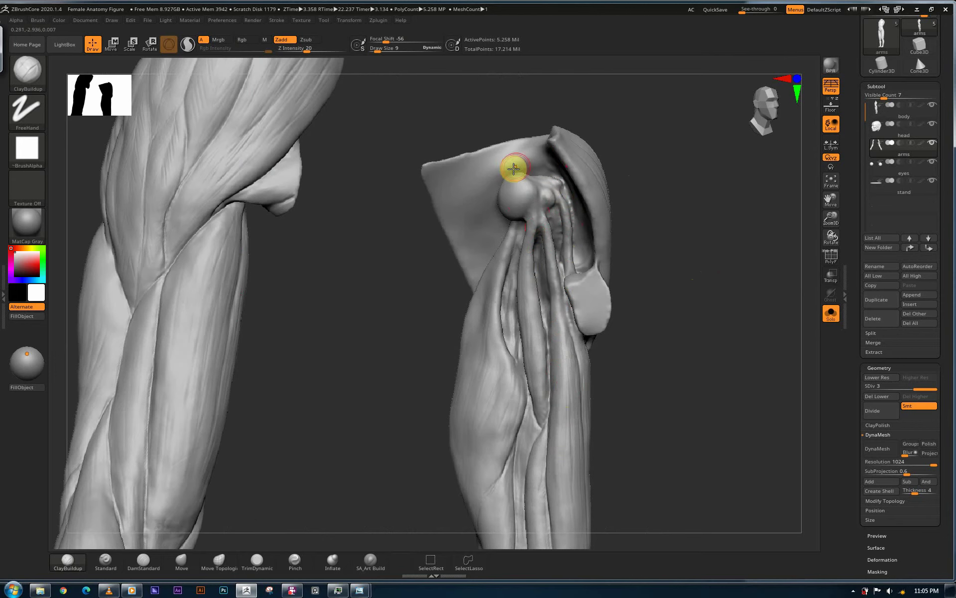
right_click_drag(546, 208, 536, 206)
mouse_move(564, 293)
right_mouse_down("alt")
mouse_move(573, 260)
mouse_move(534, 173)
right_mouse_up("alt")
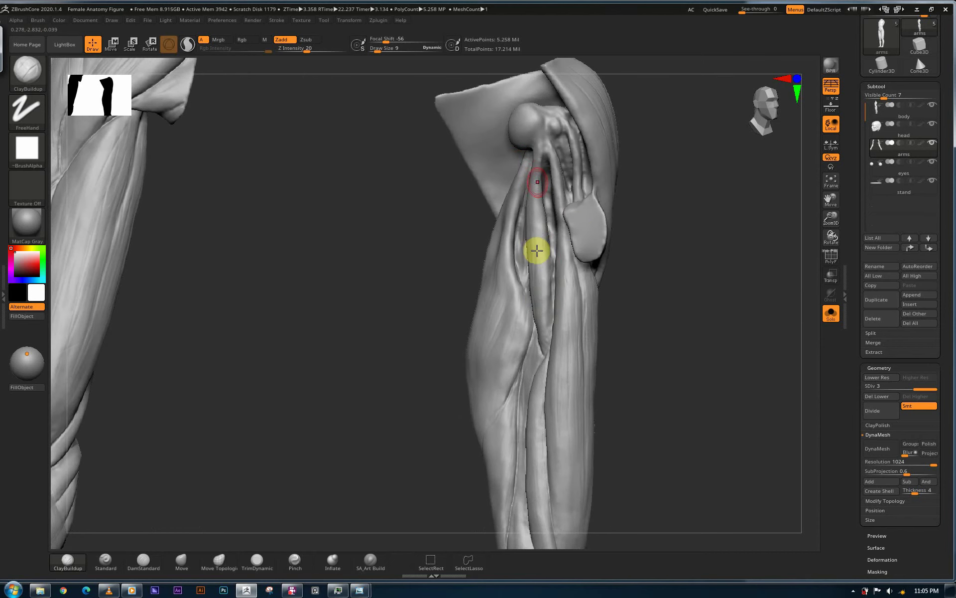
right_click_drag(532, 252, 513, 126, "alt")
Step: Examine the triceps from its attachment near the shoulder down to the elbow, from the inner side and back
mouse_move(514, 271)
right_mouse_down()
mouse_move(578, 273)
mouse_move(495, 163)
right_mouse_up()
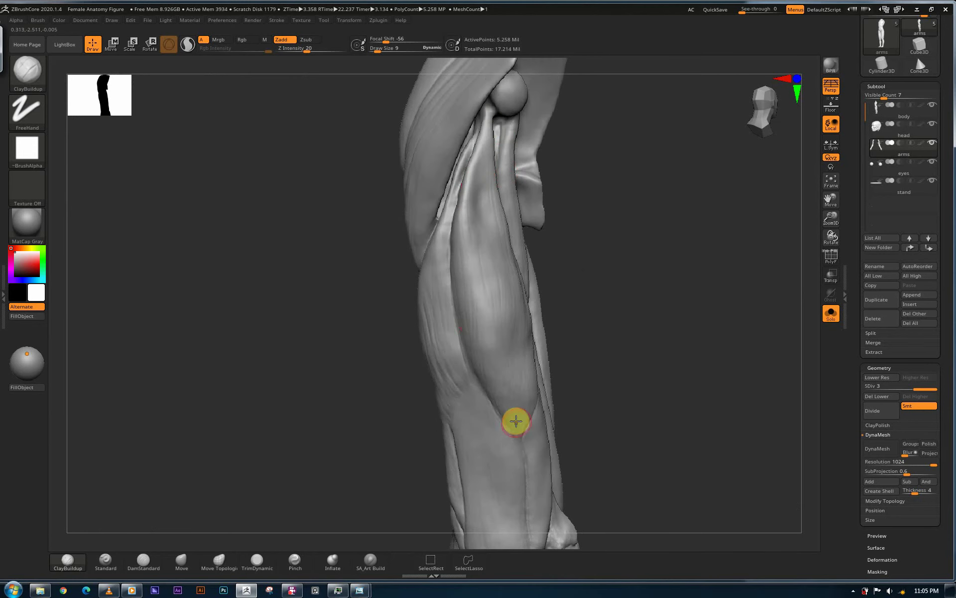
right_click_drag(493, 299, 493, 279)
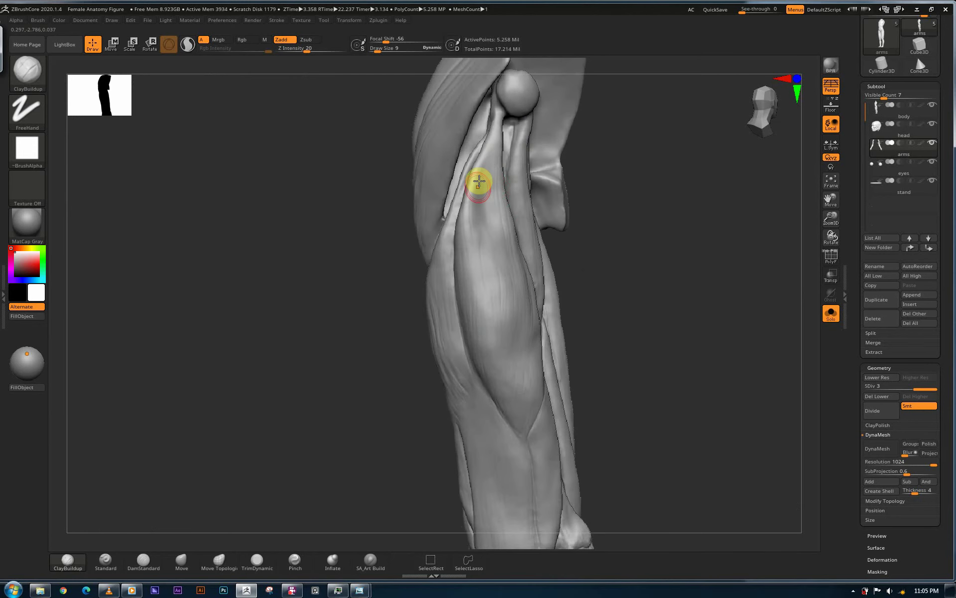
right_click_drag(508, 329, 467, 162)
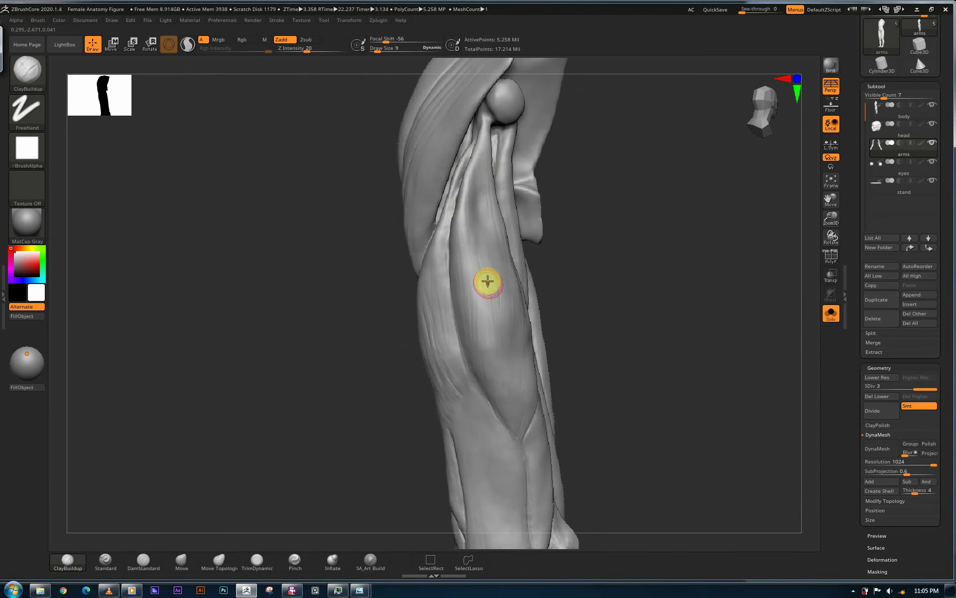
mouse_move(482, 313)
right_mouse_down()
mouse_move(493, 299)
mouse_move(582, 339)
mouse_move(608, 339)
mouse_move(589, 337)
right_mouse_up()
key("shift")
mouse_move(600, 392)
right_mouse_down()
mouse_move(589, 406)
mouse_move(574, 386)
mouse_move(671, 392)
mouse_move(659, 341)
right_mouse_up()
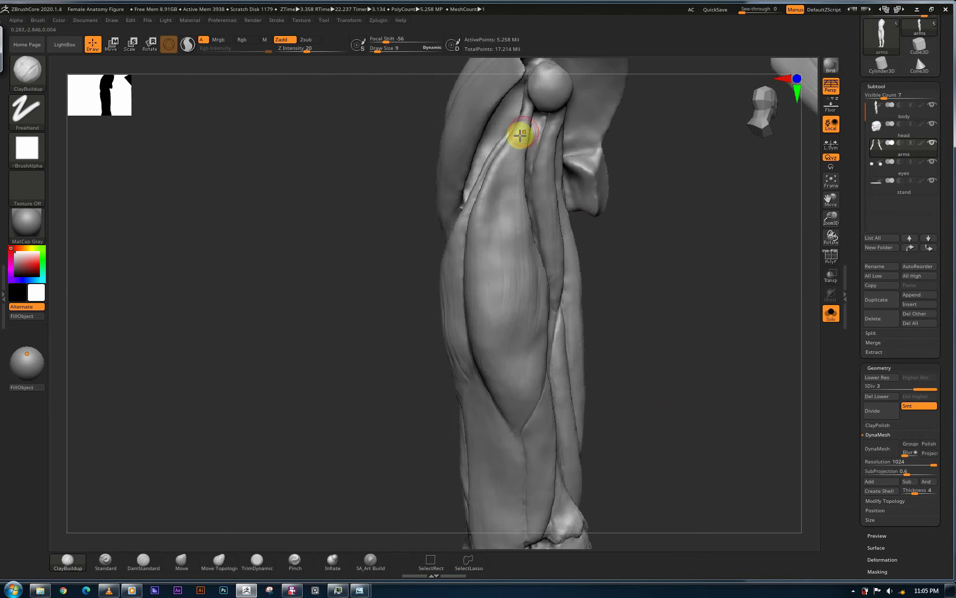
right_click_drag(724, 347, 600, 429)
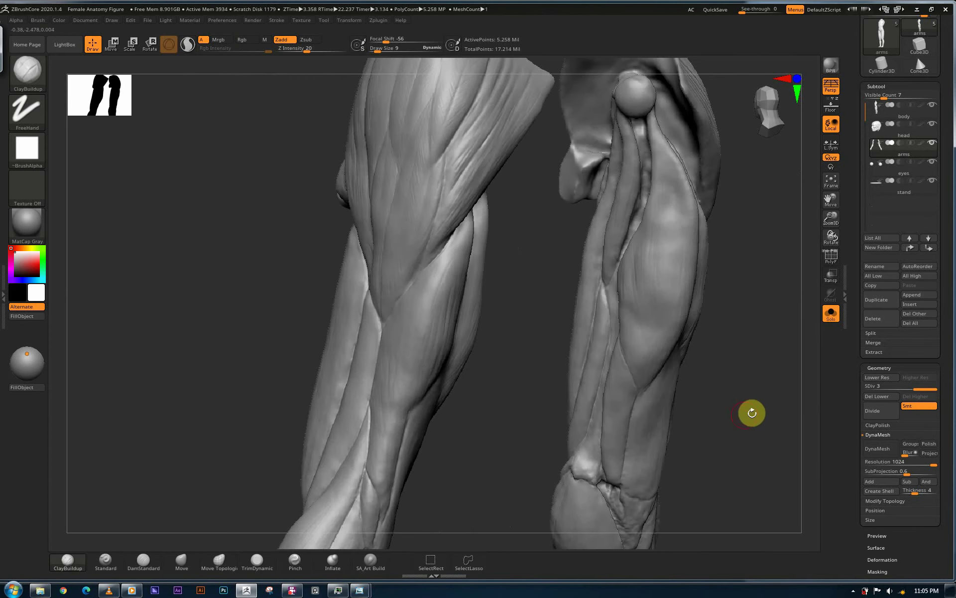
right_click_drag(747, 400, 735, 330, "alt")
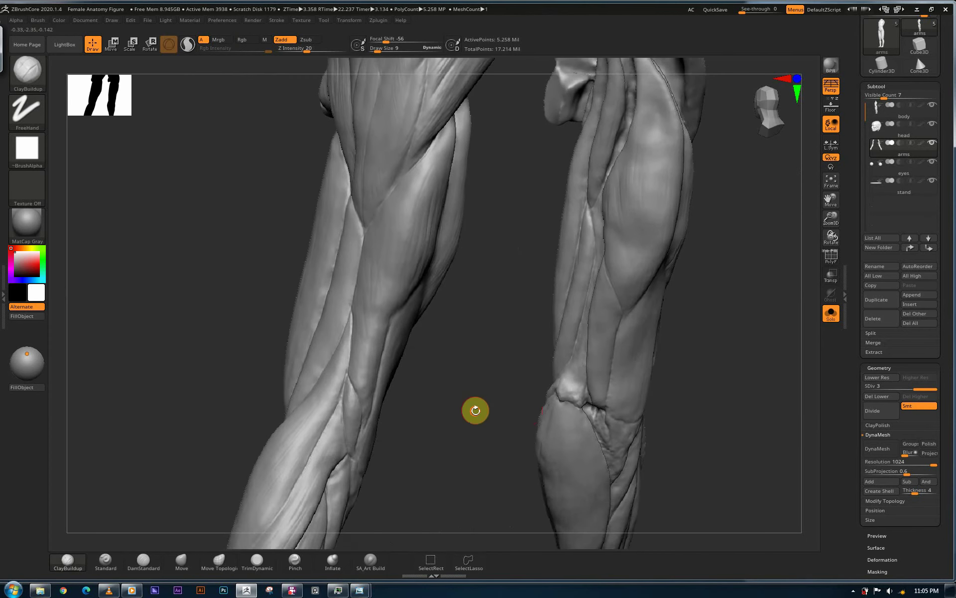
Step: Examine the biceps from the front, from beneath the deltoid down to its tendon and band at the elbow
right_click_drag(474, 408, 514, 297)
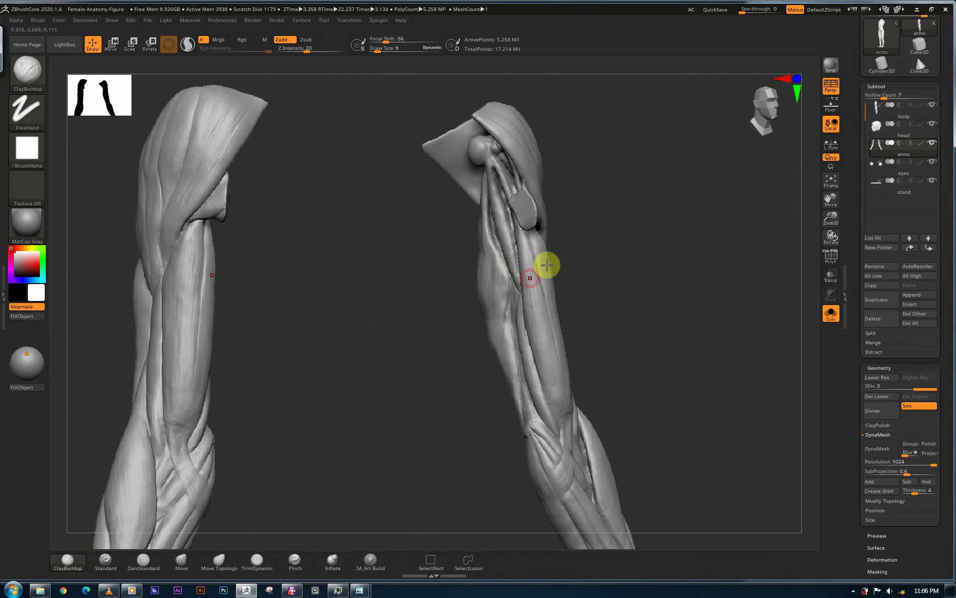
right_click_drag(634, 297, 646, 326)
right_click_drag(673, 370, 534, 195)
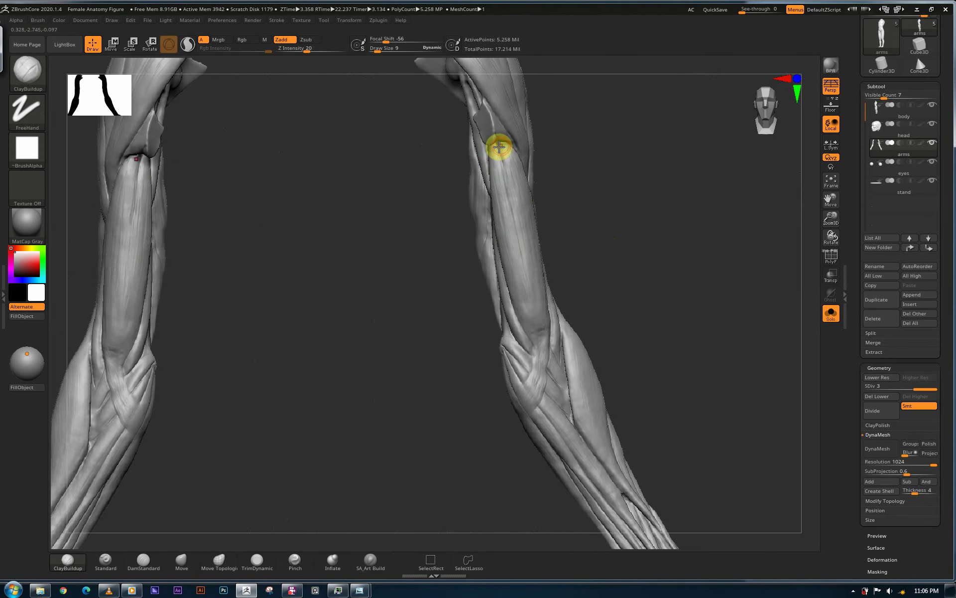
right_click_drag(624, 285, 529, 345, "alt")
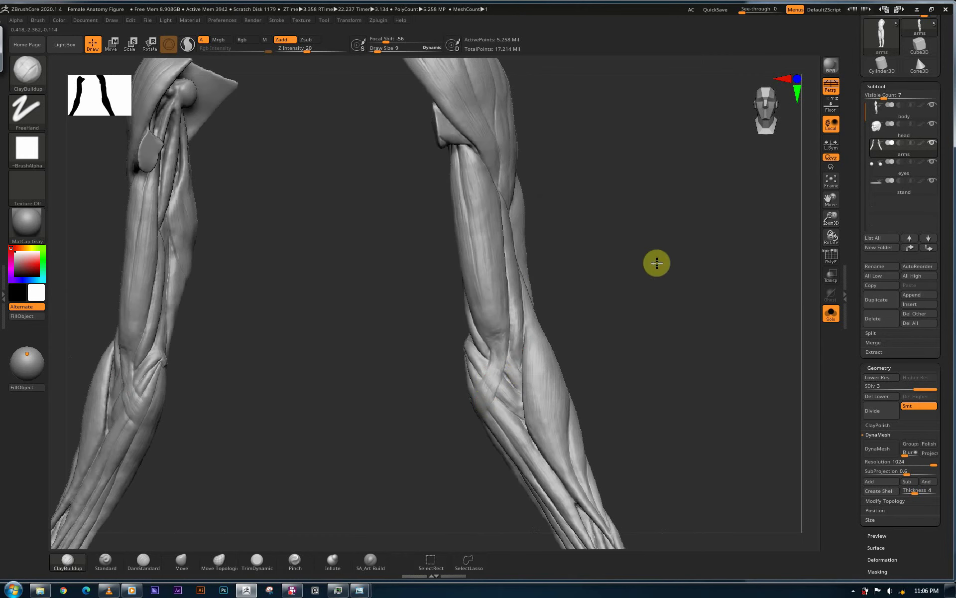
right_click_drag(664, 256, 503, 384, "alt")
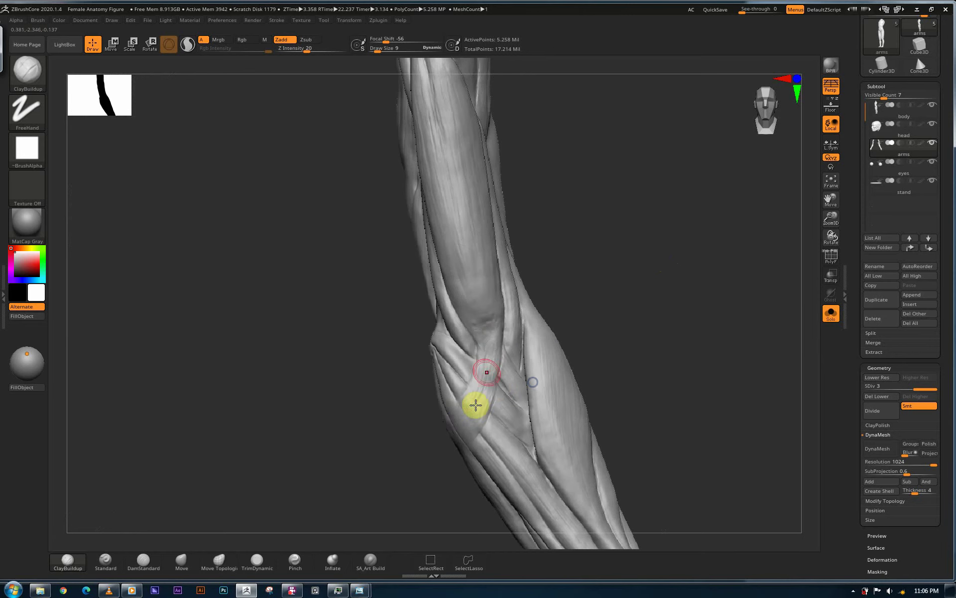
right_click_drag(459, 417, 486, 369)
right_click_drag(617, 363, 597, 367)
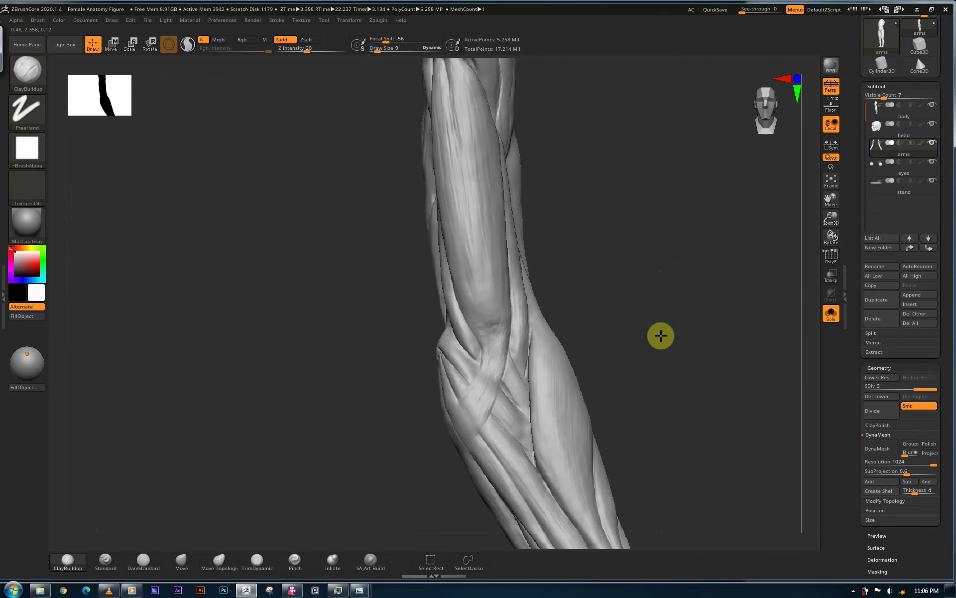
Step: Examine the brachioradialis and neighbouring extensor where they start on the outer upper arm and cross the elbow
right_click_drag(661, 335, 554, 281)
left_click_drag(549, 318, 550, 344)
right_click_drag(674, 335, 511, 318)
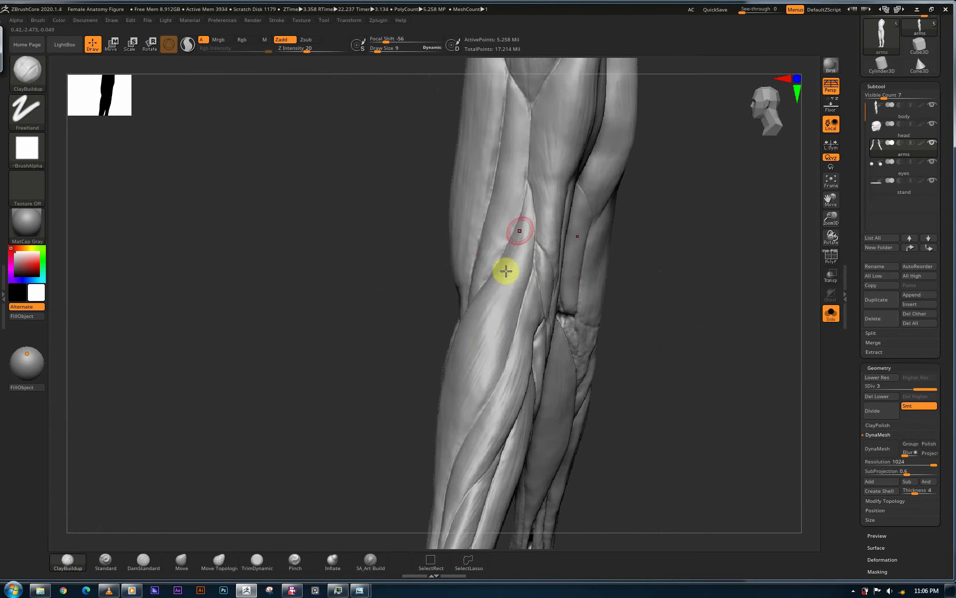
right_click_drag(561, 201, 563, 151)
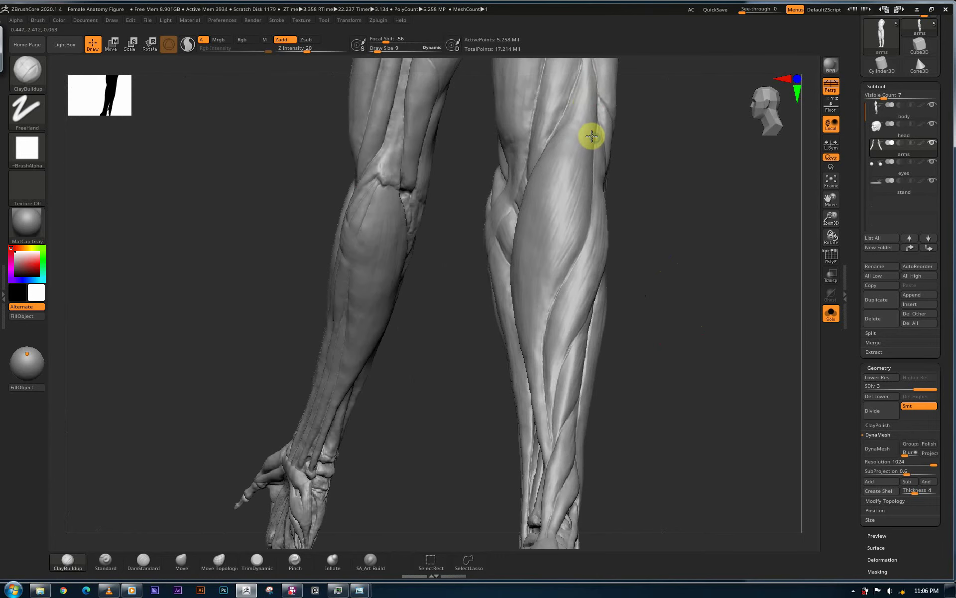
mouse_move(591, 134)
left_mouse_down()
mouse_move(570, 160)
mouse_move(545, 318)
mouse_move(540, 448)
left_mouse_up()
left_click_drag(538, 271, 560, 335)
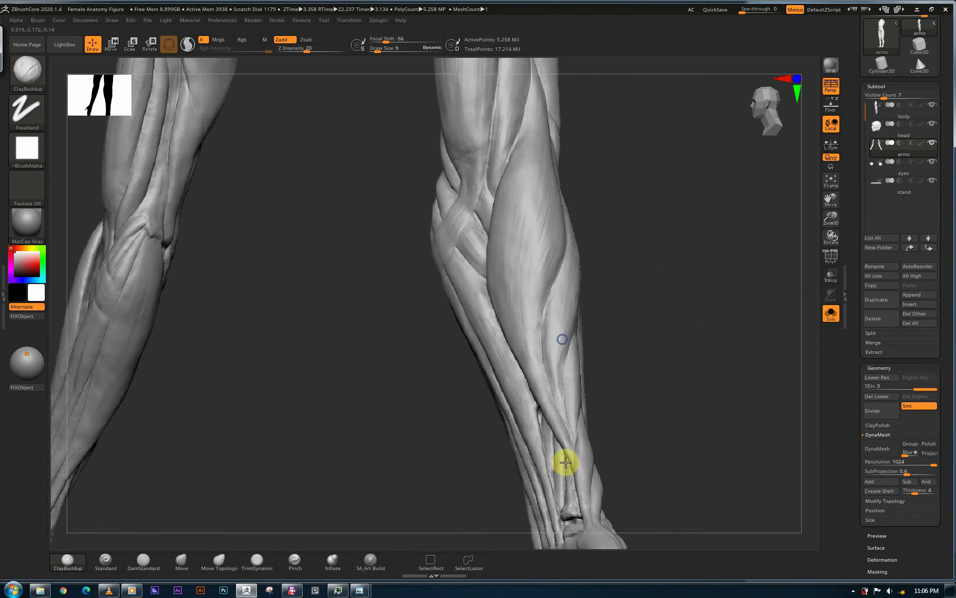
Step: Examine the long outer forearm muscles from the elbow down to their tendons at the wrist
right_click_drag(566, 462, 546, 381)
right_click_drag(569, 422, 580, 461)
right_click_drag(565, 219, 582, 178)
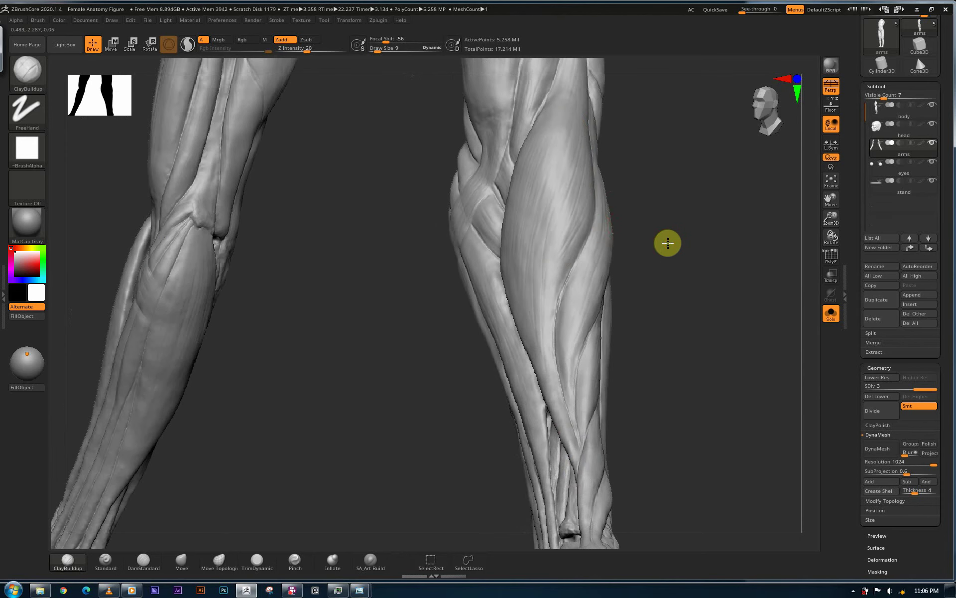
right_click_drag(667, 243, 647, 166)
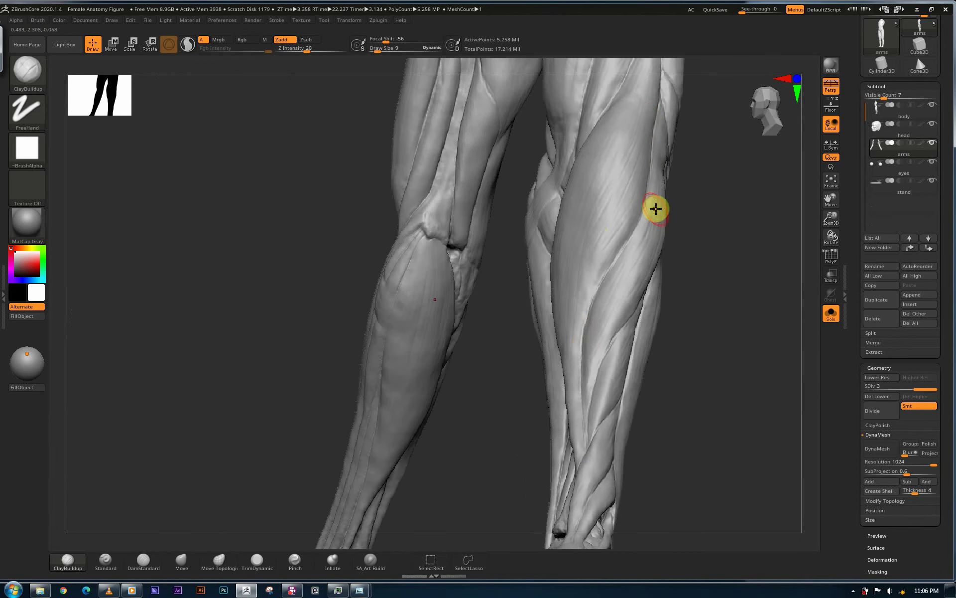
right_click_drag(715, 256, 677, 245)
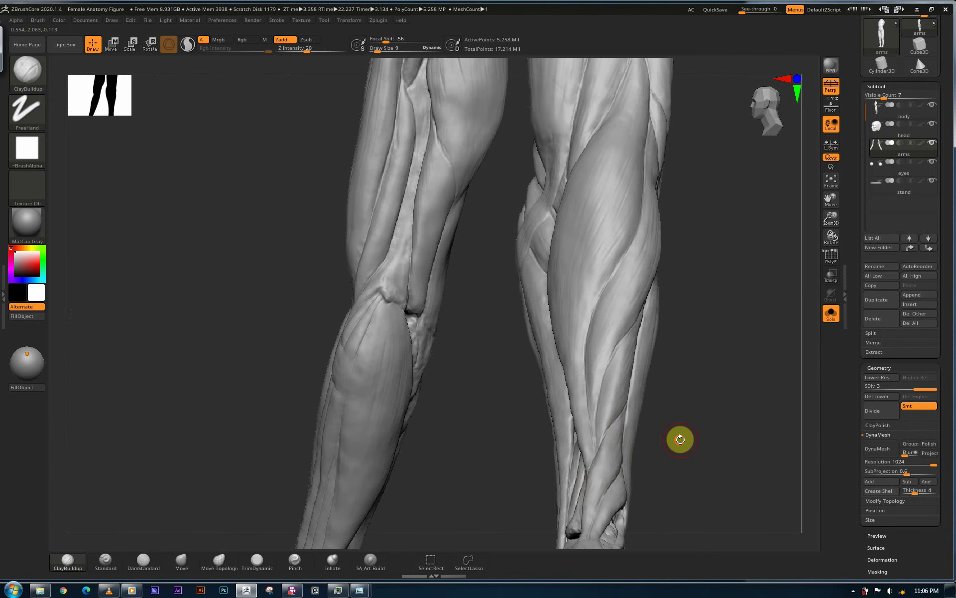
mouse_move(680, 441)
left_mouse_down()
mouse_move(678, 450)
mouse_move(665, 314)
left_mouse_up()
mouse_move(689, 360)
left_mouse_down()
mouse_move(616, 362)
mouse_move(670, 364)
mouse_move(671, 380)
mouse_move(695, 378)
mouse_move(631, 381)
mouse_move(659, 367)
mouse_move(625, 352)
left_mouse_up()
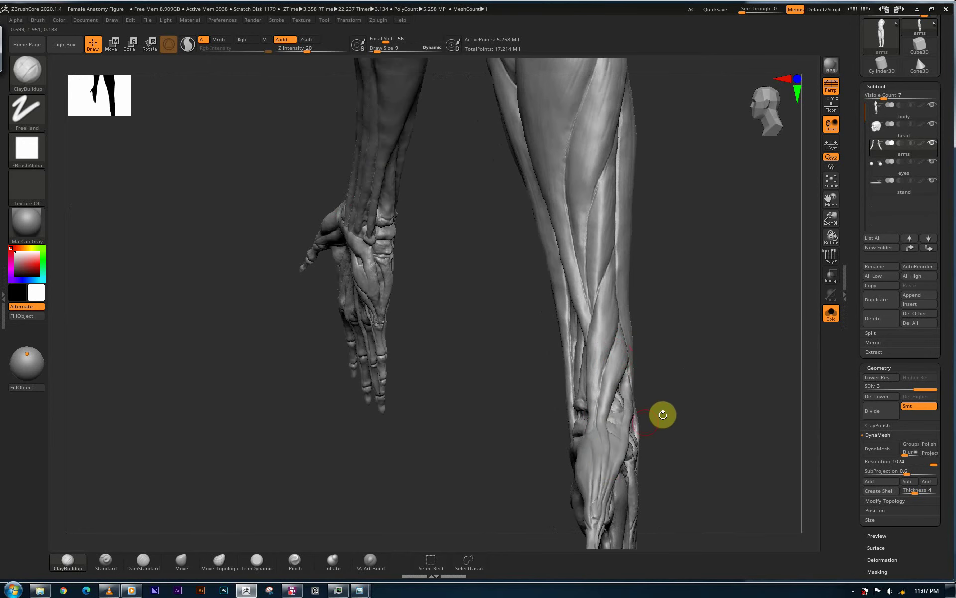
Step: Examine the thumb muscles wrapping around the lower forearm and the bones and tendons at the wrist from close up
left_click_drag(698, 405, 580, 441)
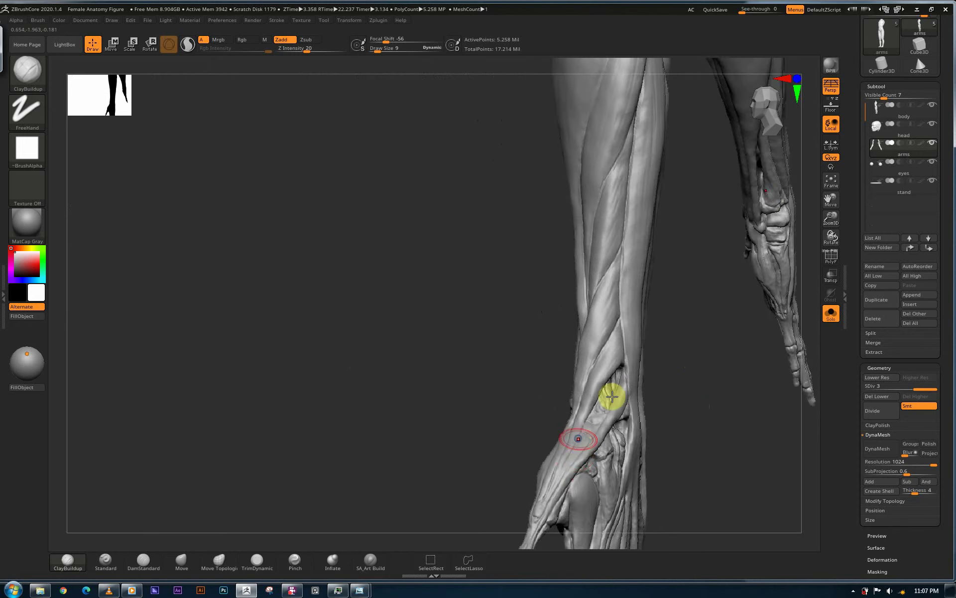
left_click_drag(612, 396, 577, 434)
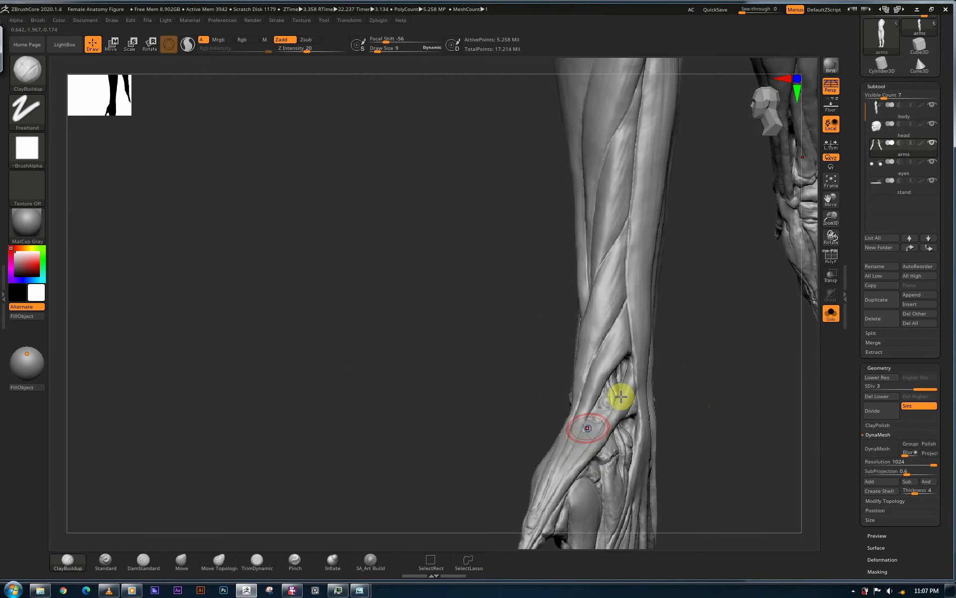
left_click_drag(727, 336, 717, 334, "alt")
right_click_drag(581, 408, 600, 397)
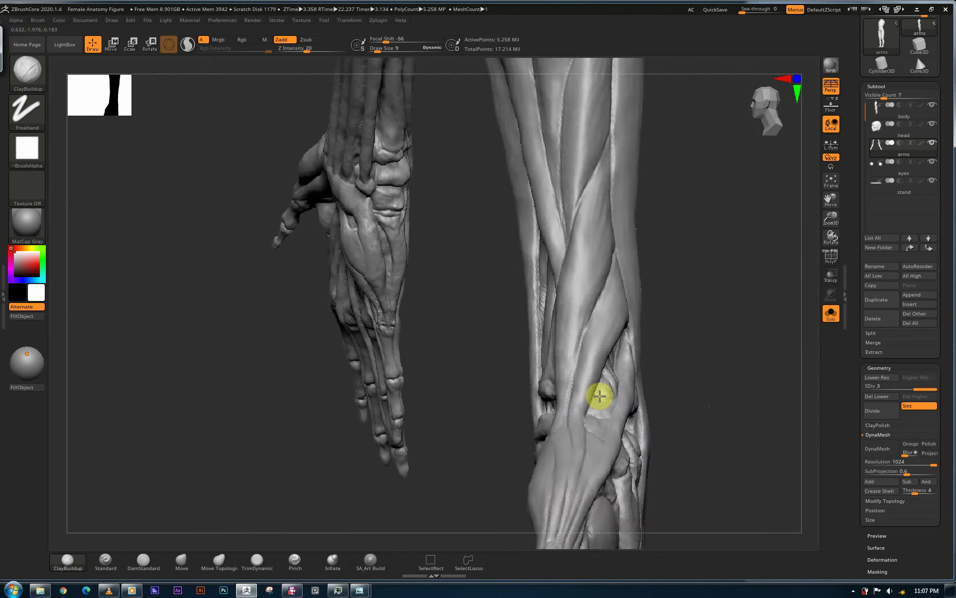
left_click_drag(600, 397, 564, 376)
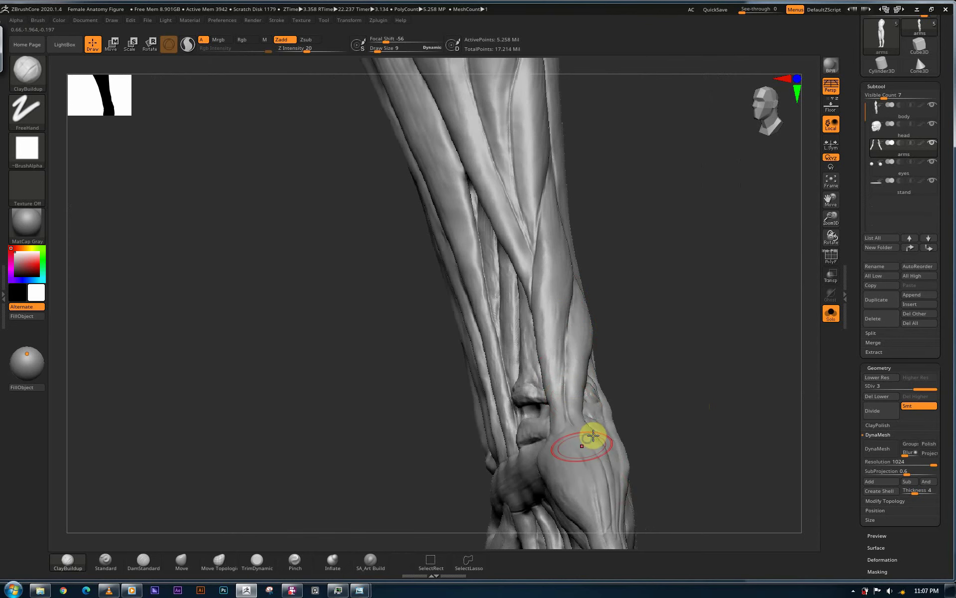
left_click_drag(593, 436, 608, 418)
left_click_drag(481, 341, 470, 363)
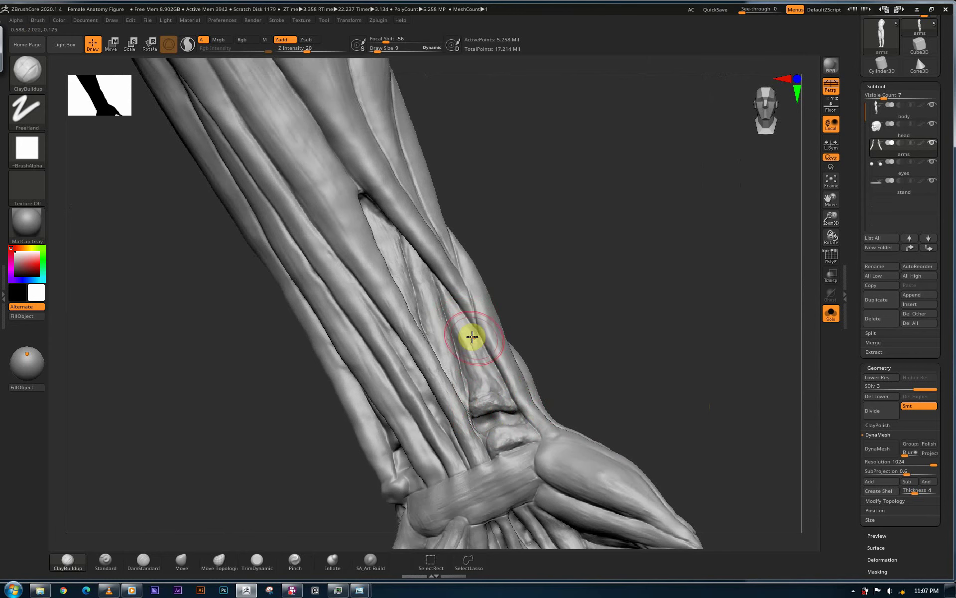
Step: Examine the forearm flexors from the inner elbow, beneath the biceps band, down towards the wrist
mouse_move(609, 253)
left_mouse_down()
mouse_move(565, 282)
mouse_move(477, 377)
left_mouse_up()
mouse_move(614, 194)
left_mouse_down()
mouse_move(721, 425)
mouse_move(706, 288)
mouse_move(704, 313)
left_mouse_up()
right_click_drag(470, 400, 435, 363)
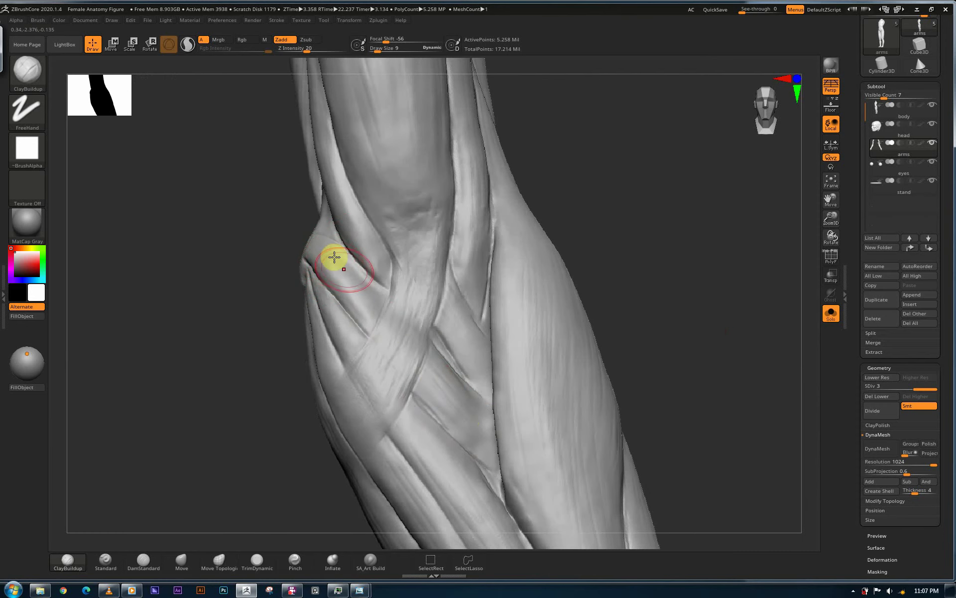
right_click_drag(474, 419, 465, 408)
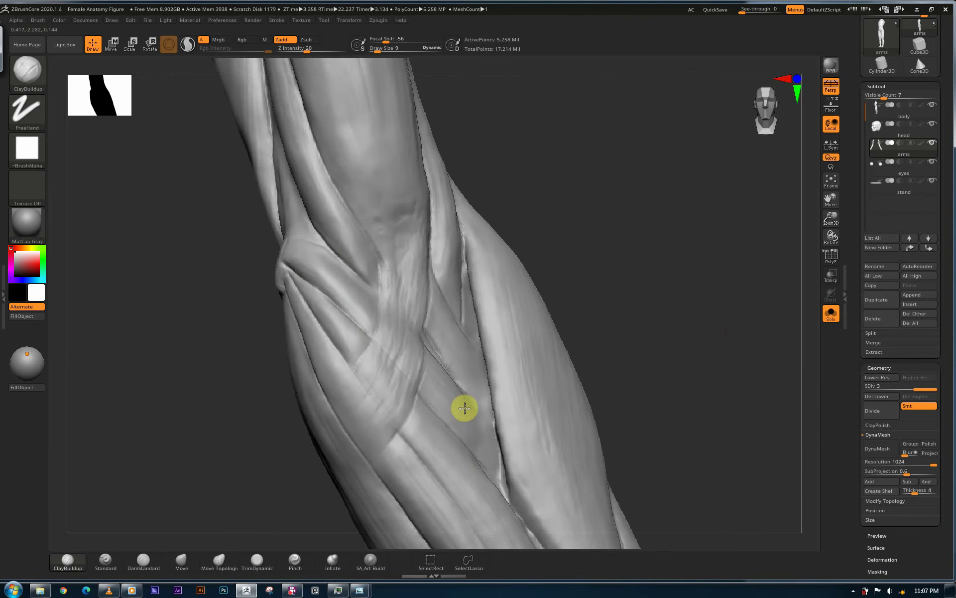
left_click_drag(362, 347, 362, 319, "alt")
mouse_move(362, 319)
right_mouse_down()
mouse_move(363, 263)
mouse_move(316, 229)
mouse_move(312, 193)
mouse_move(527, 444)
right_mouse_up()
right_click(528, 444)
right_click_drag(433, 251, 544, 371)
right_click_drag(446, 230, 608, 260)
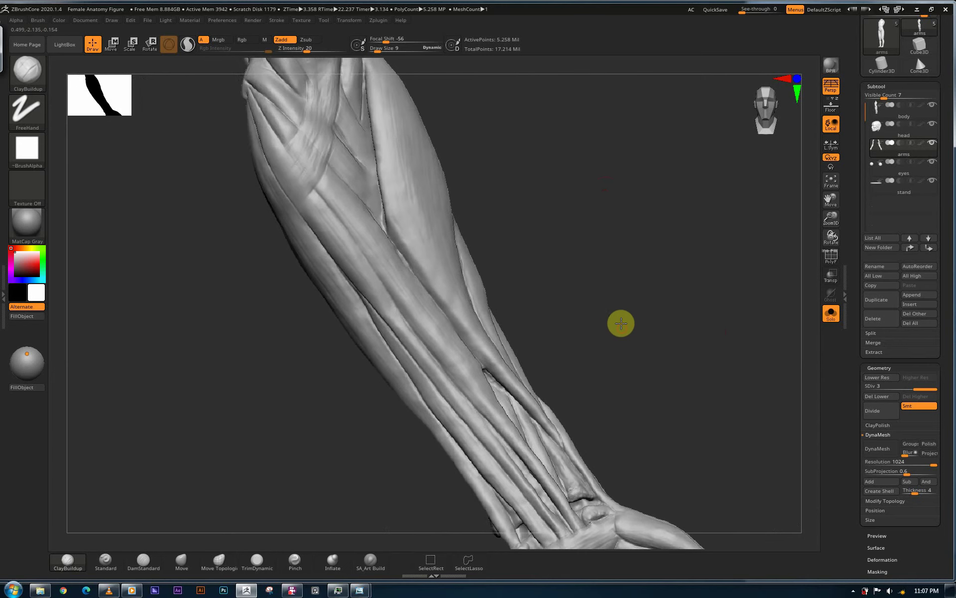
Step: Examine the flexor tendons passing under the wrist band into the palm and fingers
right_click_drag(618, 317, 554, 241)
right_click_drag(568, 201, 605, 304)
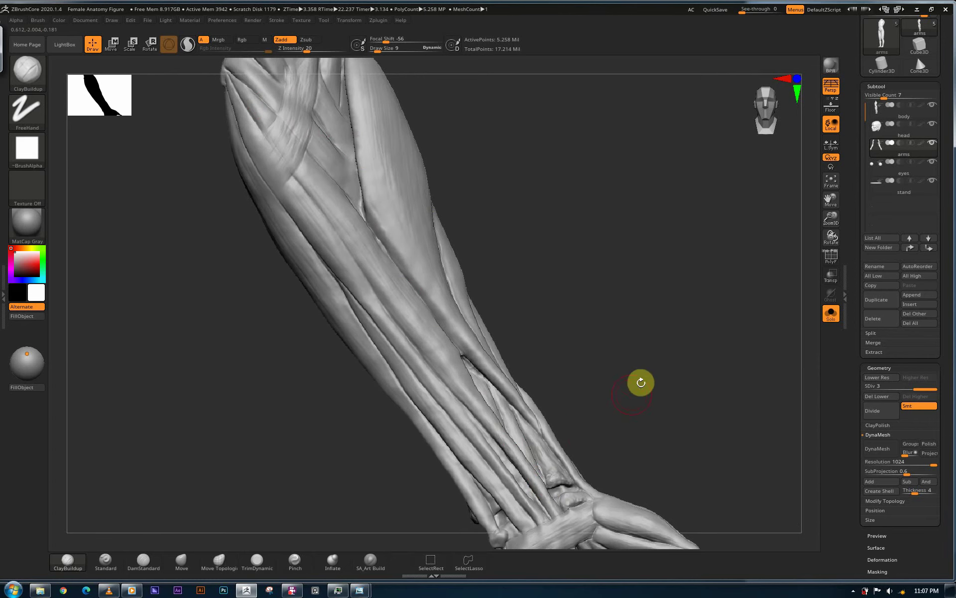
right_click_drag(643, 369, 603, 234)
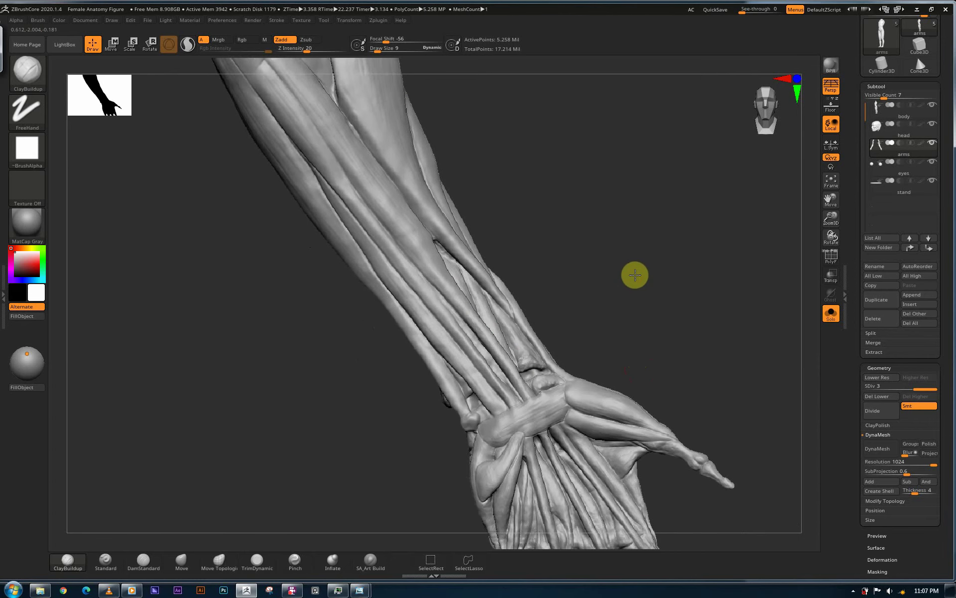
right_click_drag(643, 321, 523, 337)
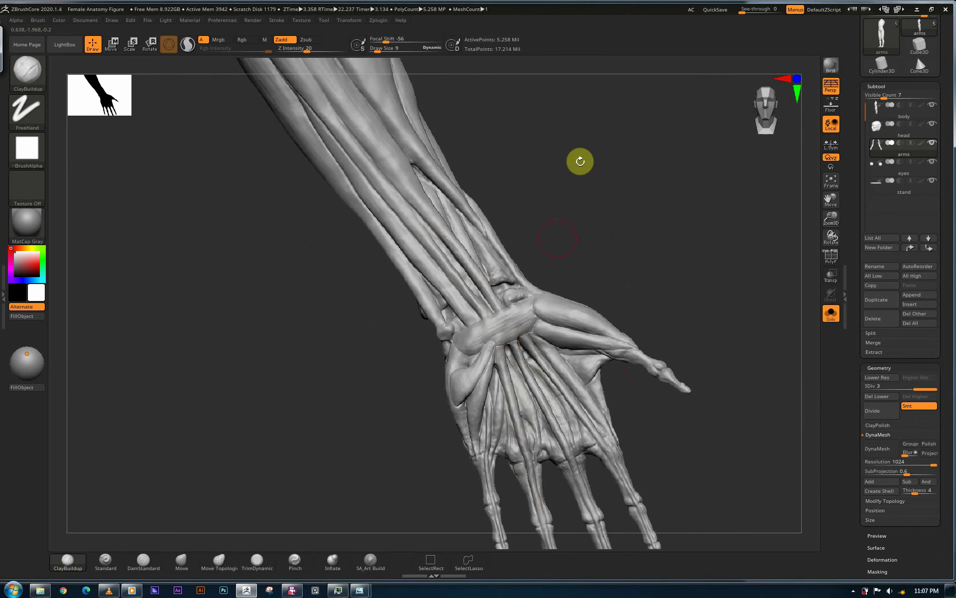
left_click_drag(668, 340, 611, 285)
Step: Examine the forearm all the way around, comparing the extensors on the back with the flexors on the front
left_click_drag(605, 225, 586, 305)
left_click_drag(596, 389, 515, 181)
right_click_drag(471, 343, 458, 346, "alt")
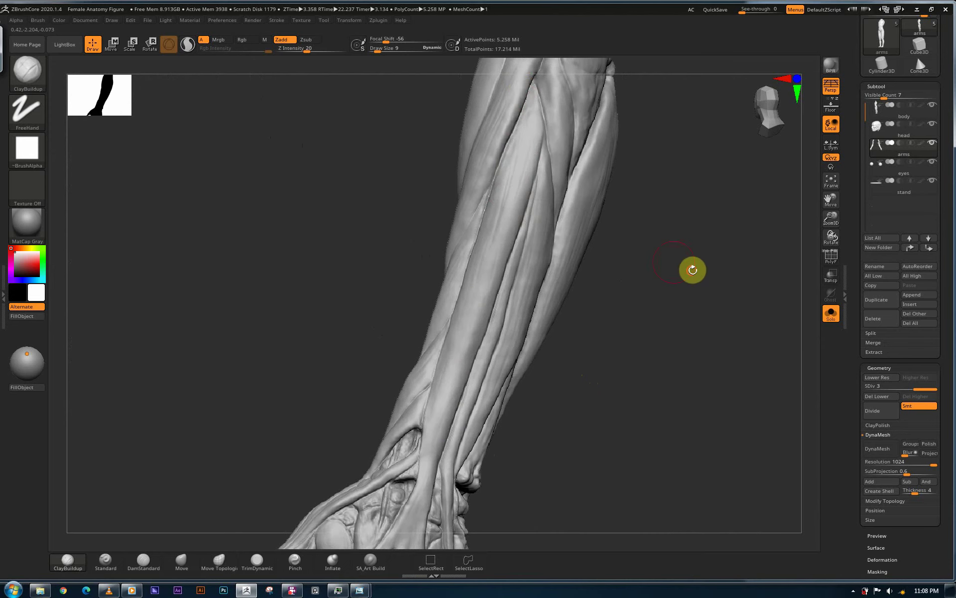
mouse_move(692, 269)
left_mouse_down()
mouse_move(706, 273)
mouse_move(611, 335)
mouse_move(600, 327)
mouse_move(625, 335)
mouse_move(604, 313)
mouse_move(605, 299)
left_mouse_up()
left_click_drag(536, 362, 593, 349)
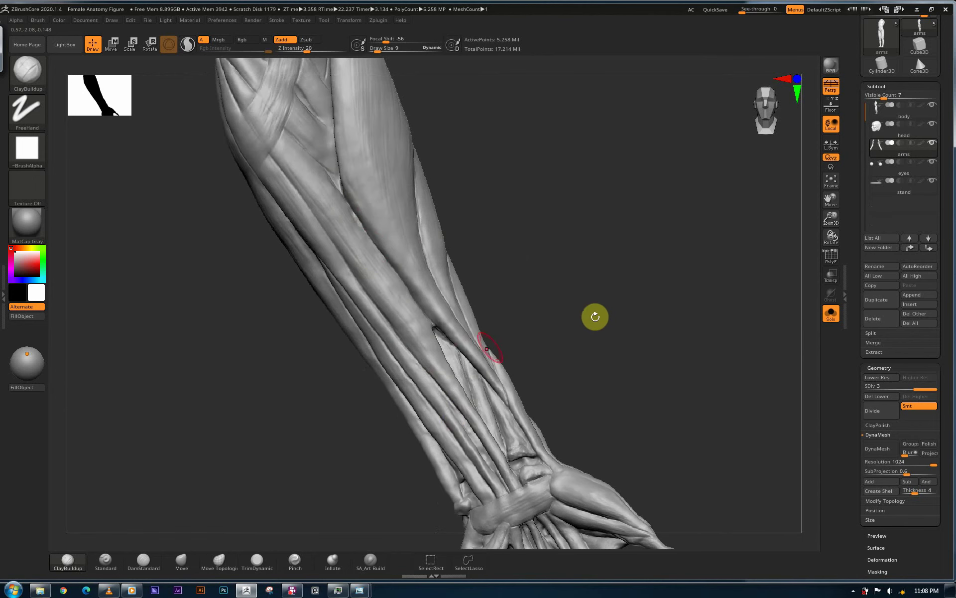
Step: Examine the extensor muscles on the back of the forearm from the outer elbow down to the wrist
left_click_drag(608, 311, 263, 171)
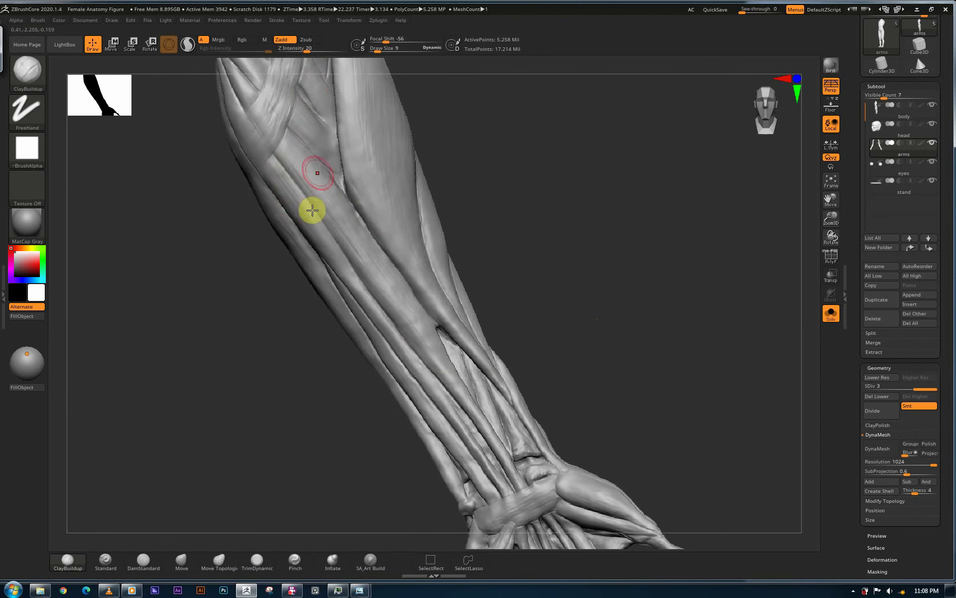
left_click_drag(637, 292, 526, 187)
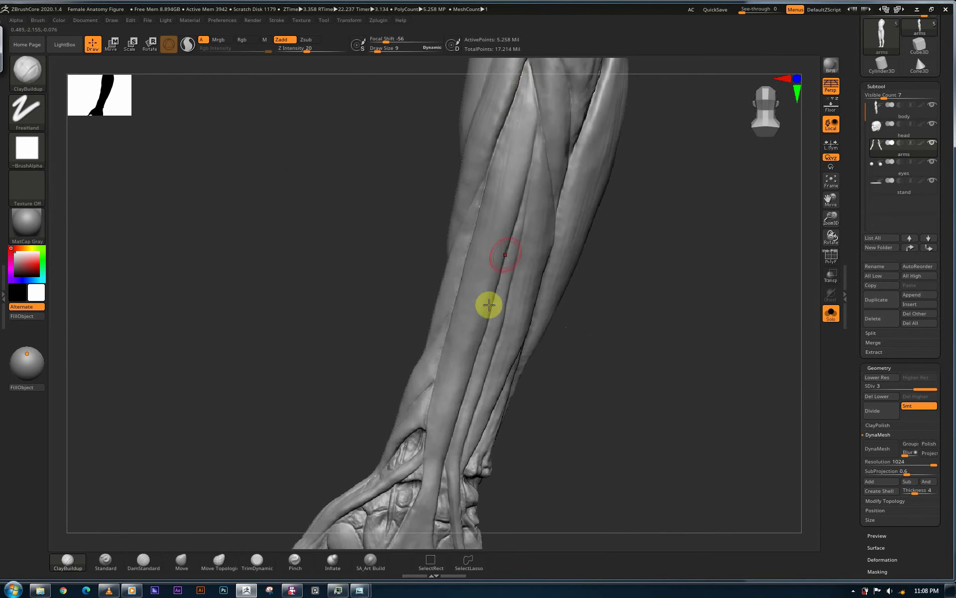
mouse_move(616, 358)
left_mouse_down()
mouse_move(631, 395)
mouse_move(628, 386)
mouse_move(623, 397)
mouse_move(641, 367)
left_mouse_up()
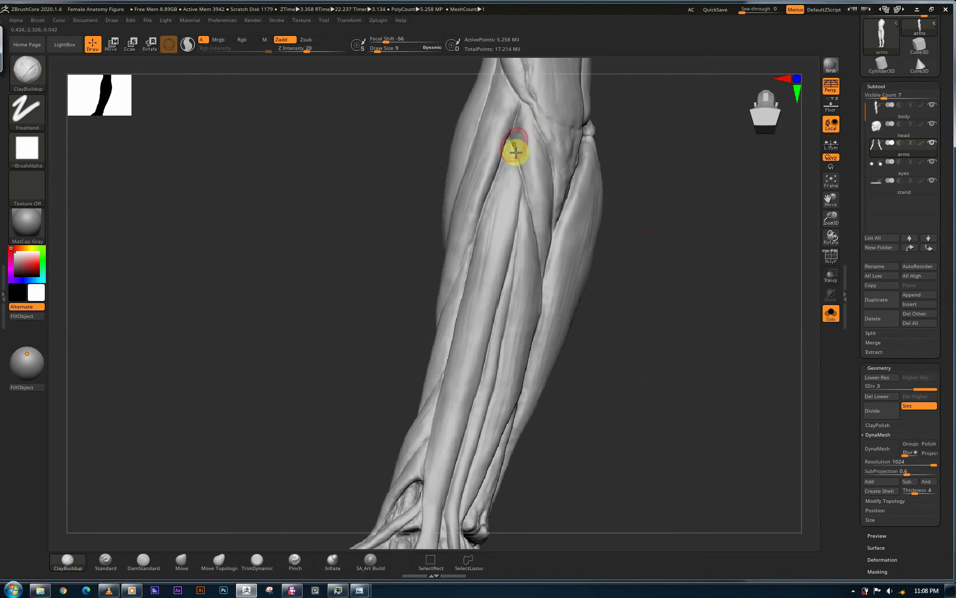
left_click_drag(623, 356, 515, 188)
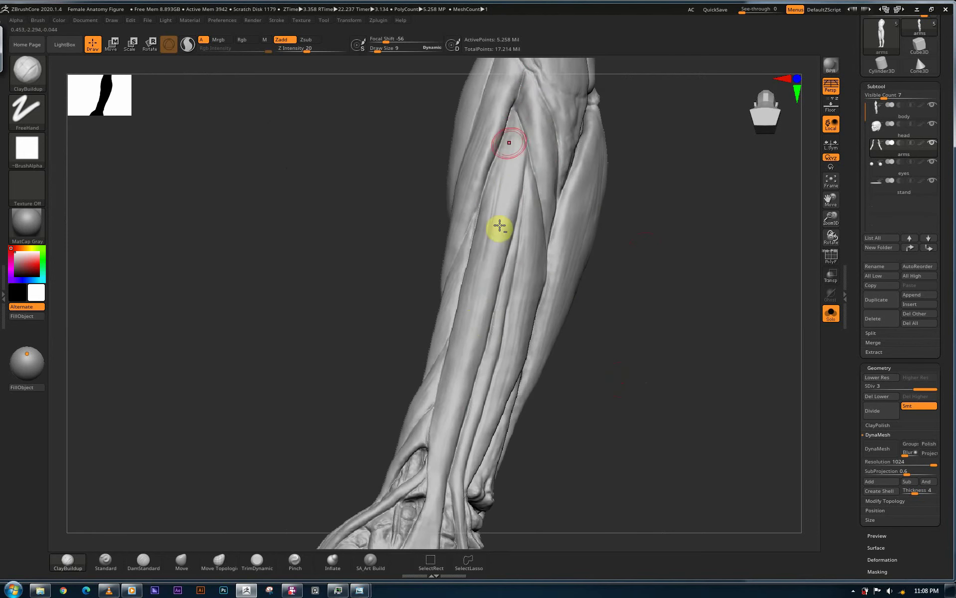
left_click_drag(655, 281, 495, 234)
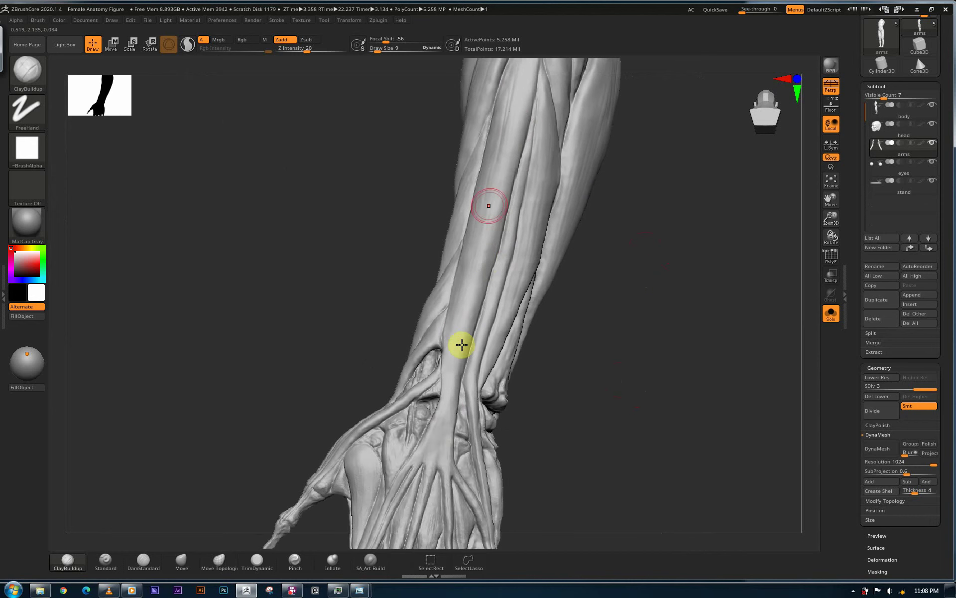
left_click_drag(614, 314, 611, 313, "alt")
left_click_drag(639, 374, 488, 164, "alt")
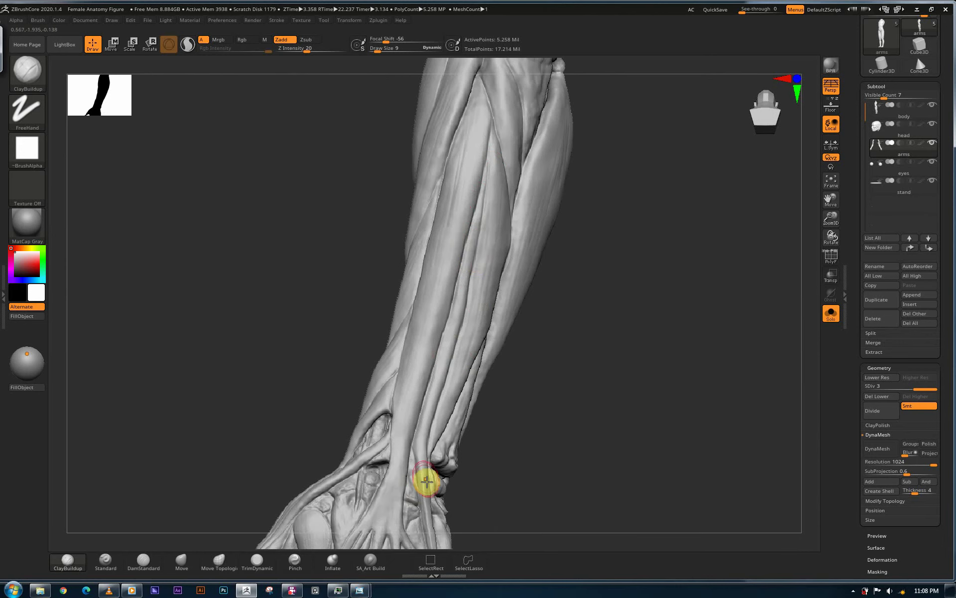
Step: Examine the extensor tendons running across the wrist onto the back of the hand and fingers
left_click_drag(551, 463, 629, 197)
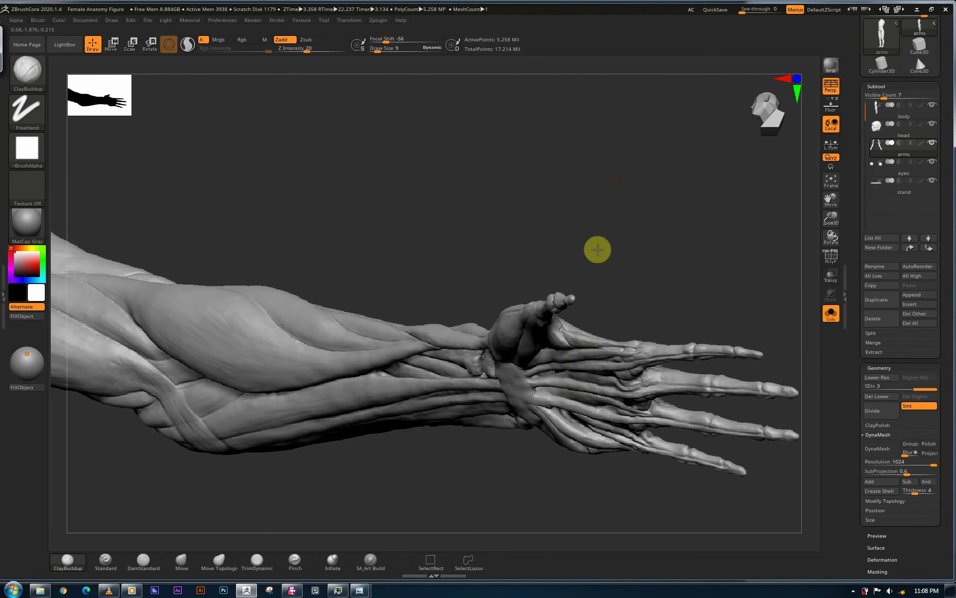
left_click_drag(599, 277, 469, 438)
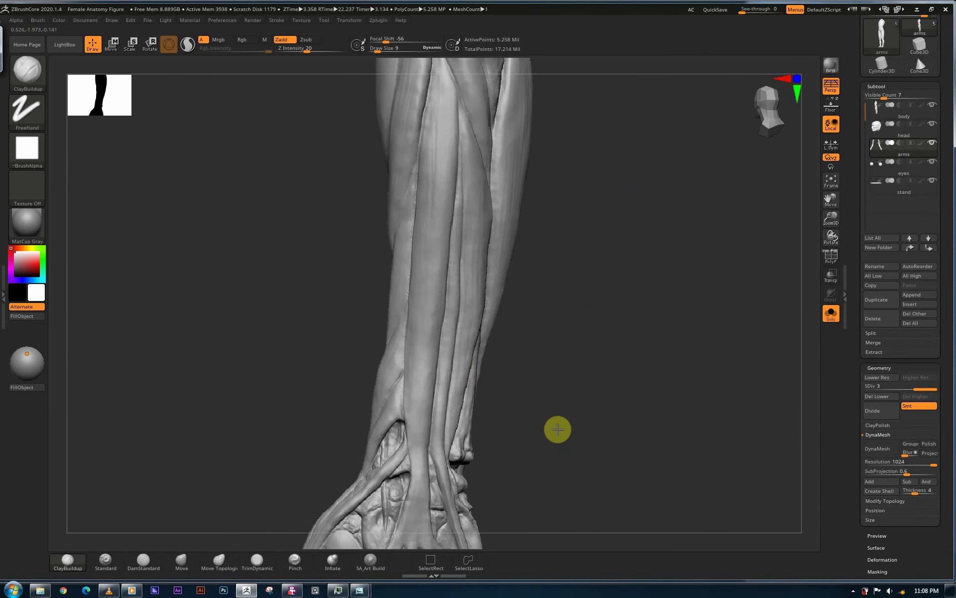
left_click_drag(569, 347, 489, 196)
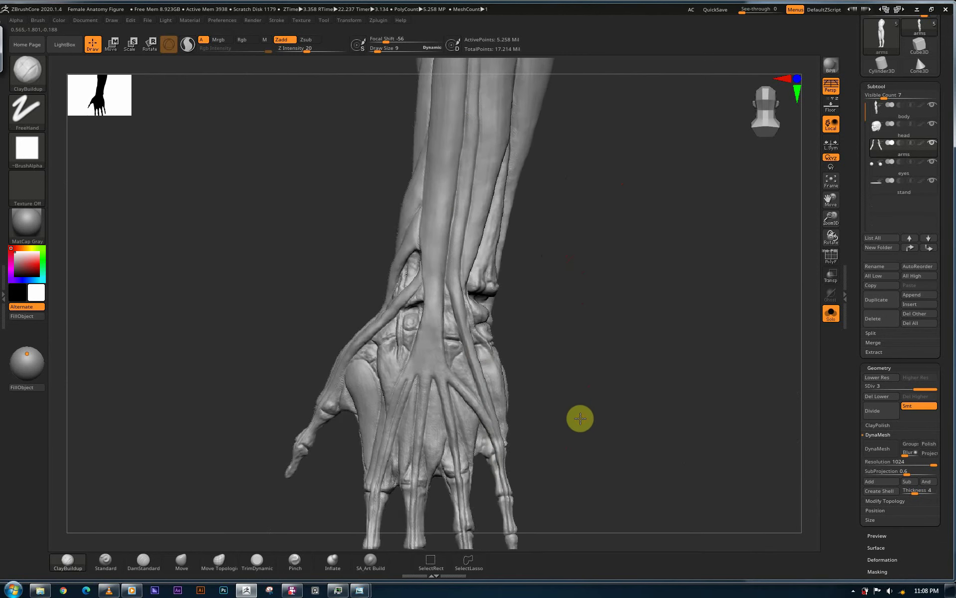
left_click_drag(583, 401, 603, 379)
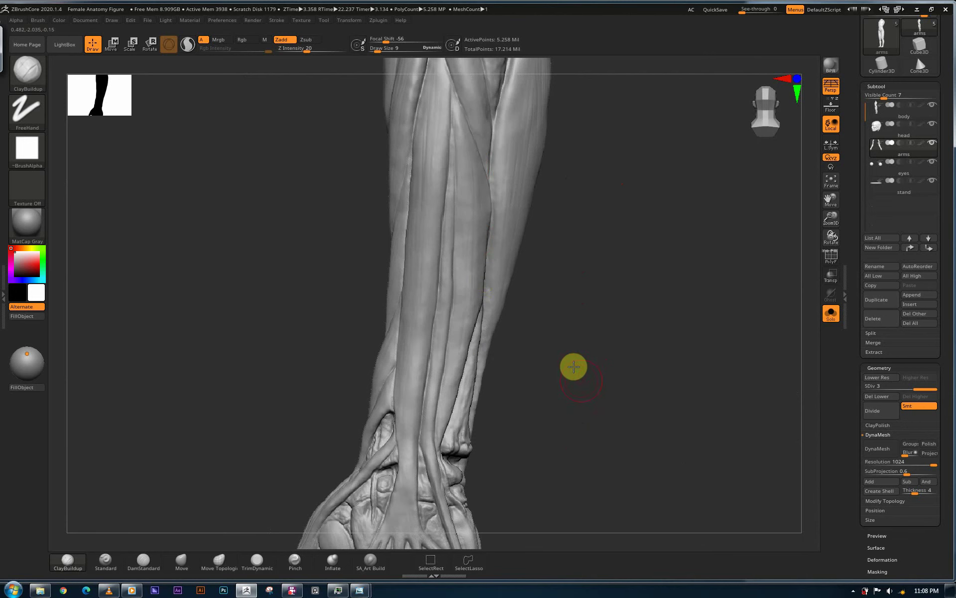
Step: Examine the little-finger side of the back of the forearm, down to the bony knob at the wrist
left_click_drag(573, 365, 572, 363)
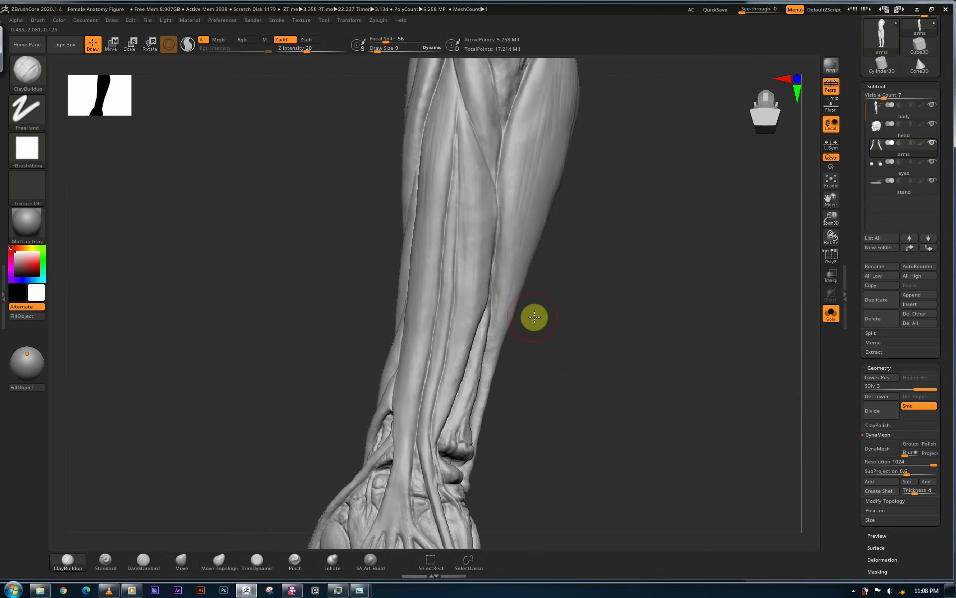
left_click_drag(543, 319, 612, 342)
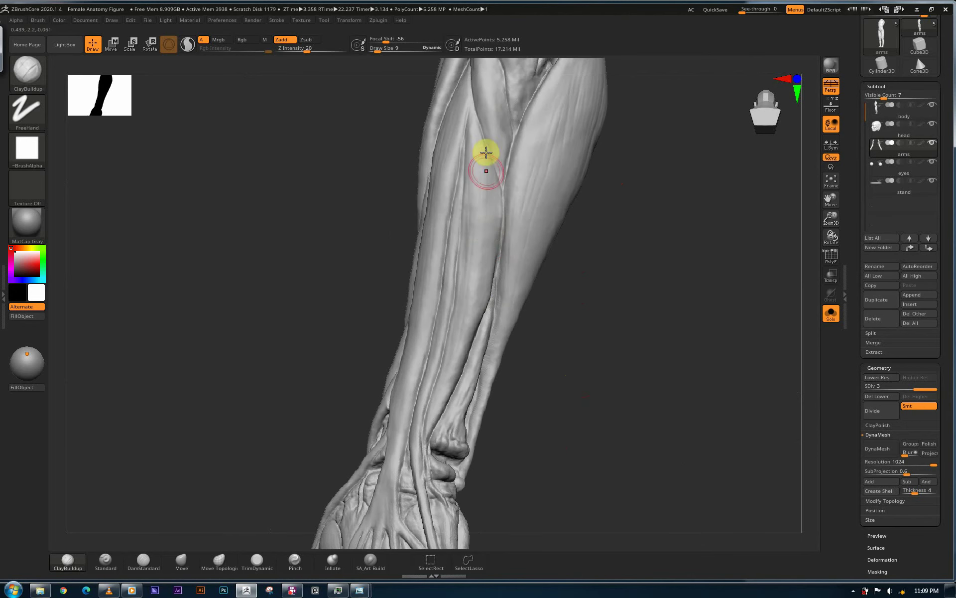
left_click_drag(583, 335, 589, 343)
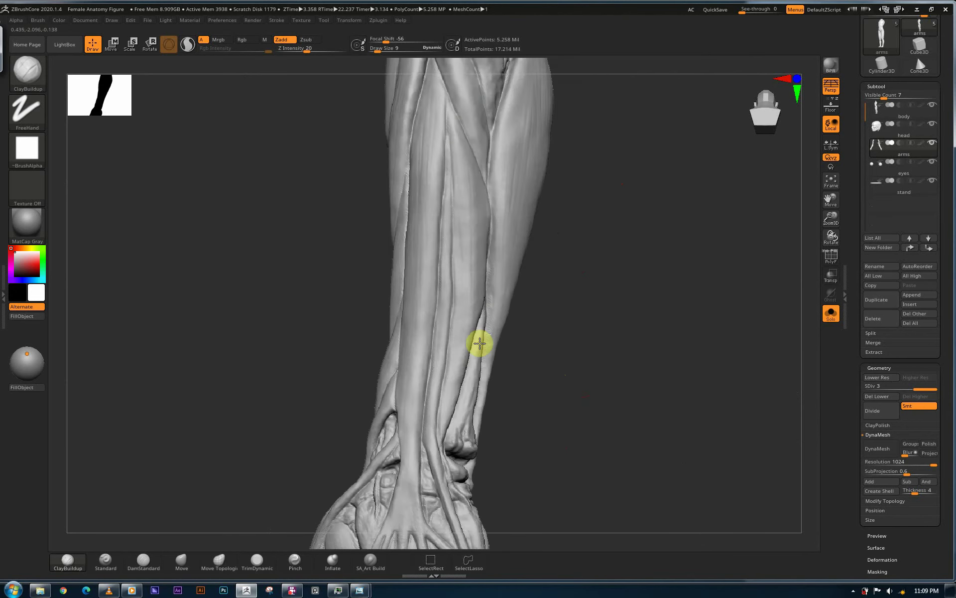
mouse_move(565, 446)
left_mouse_down()
mouse_move(553, 455)
mouse_move(442, 403)
mouse_move(458, 420)
left_mouse_up()
left_click_drag(557, 435, 503, 192)
left_click_drag(633, 355, 512, 256)
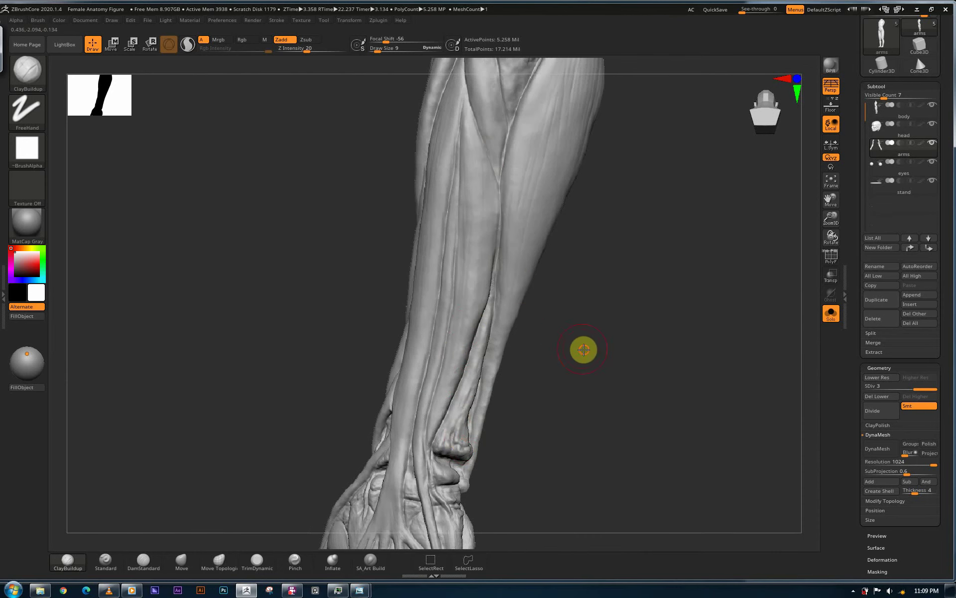
Step: Examine the flexors on the front of the forearm, from beneath the biceps band down to the wrist band
left_click_drag(583, 350, 627, 351)
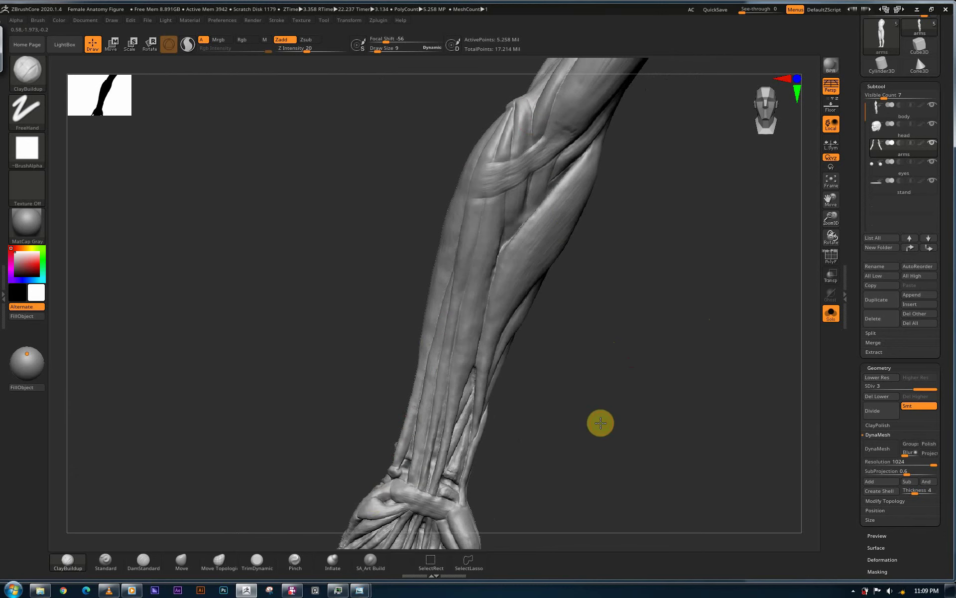
left_click_drag(597, 423, 573, 292)
mouse_move(602, 425)
left_mouse_down()
mouse_move(612, 404)
mouse_move(623, 421)
mouse_move(611, 387)
mouse_move(493, 288)
left_mouse_up()
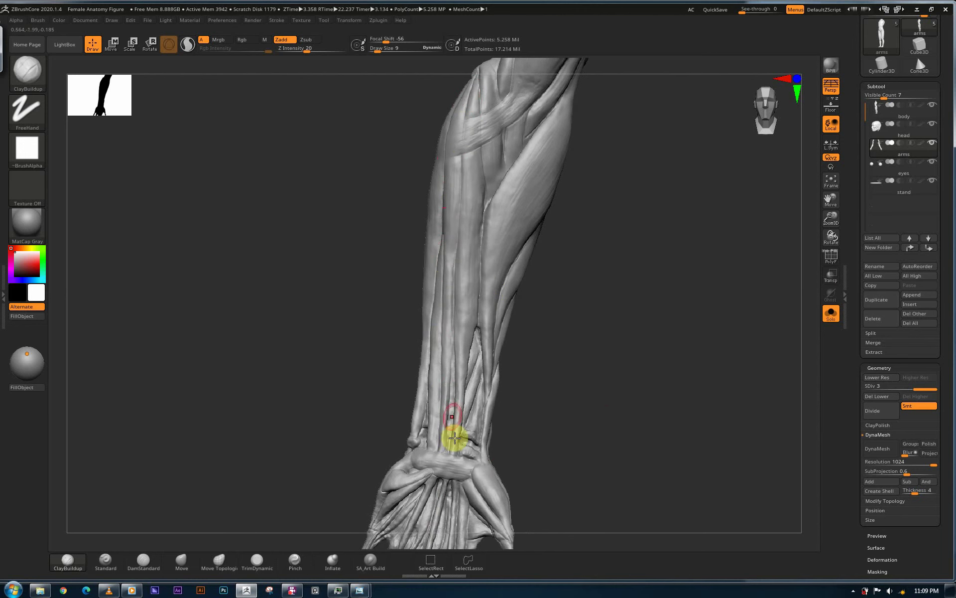
left_click_drag(634, 333, 566, 326)
left_click_drag(560, 402, 489, 210)
left_click_drag(612, 338, 616, 342)
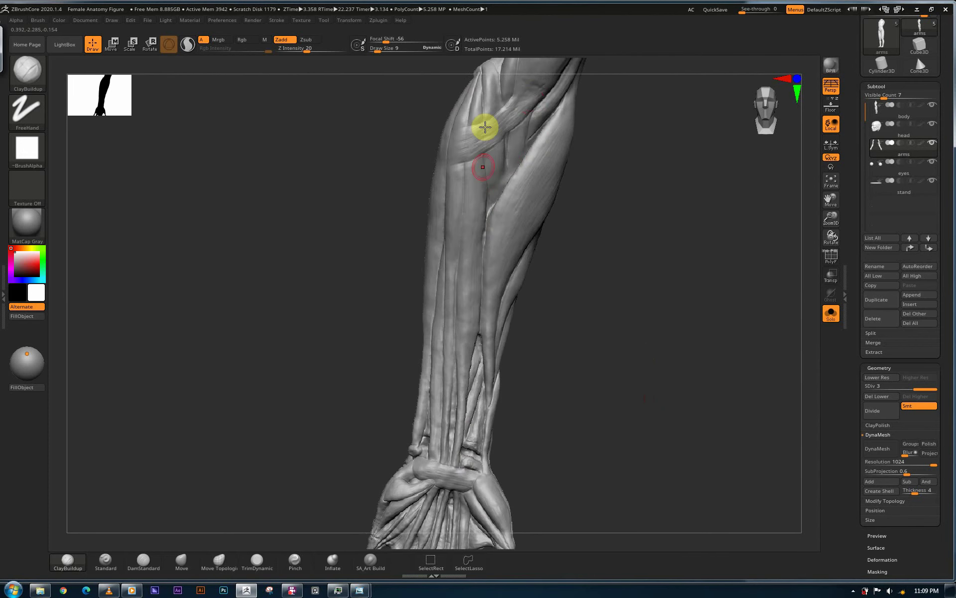
left_click_drag(634, 305, 514, 237)
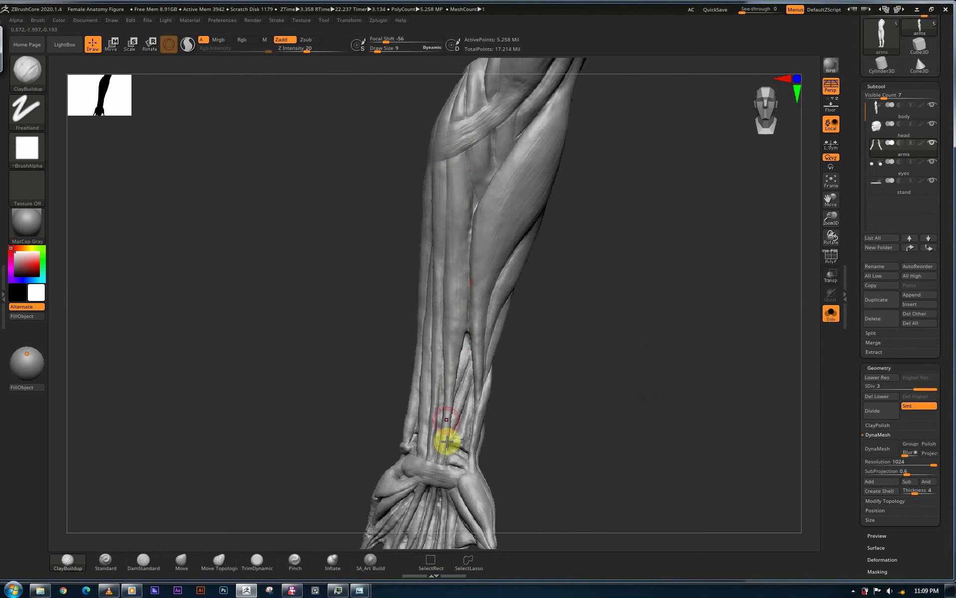
left_click_drag(605, 401, 613, 403)
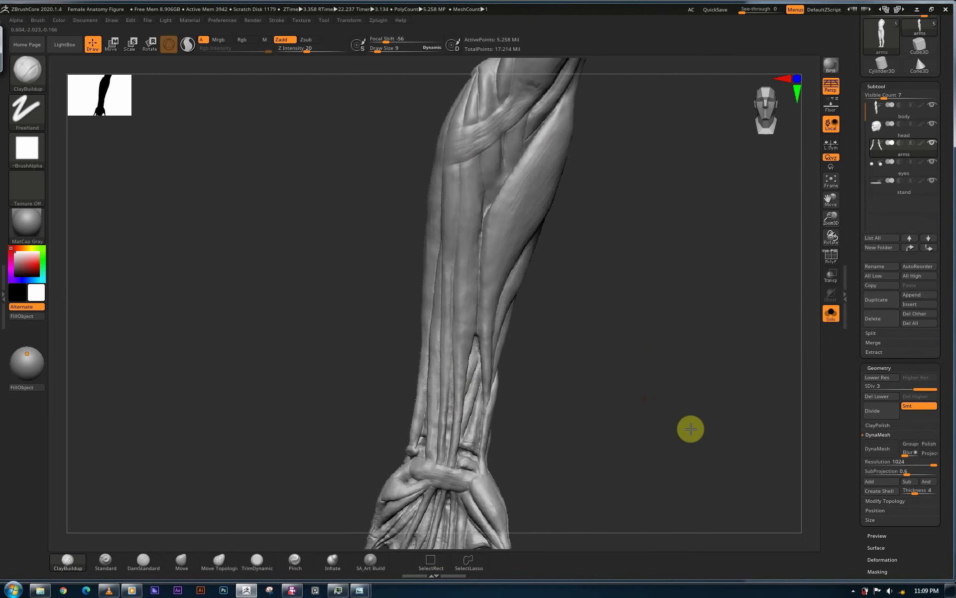
Step: Examine the palm up close, including the wrist band and the muscles at the base of the little finger
left_click_drag(696, 429, 644, 446)
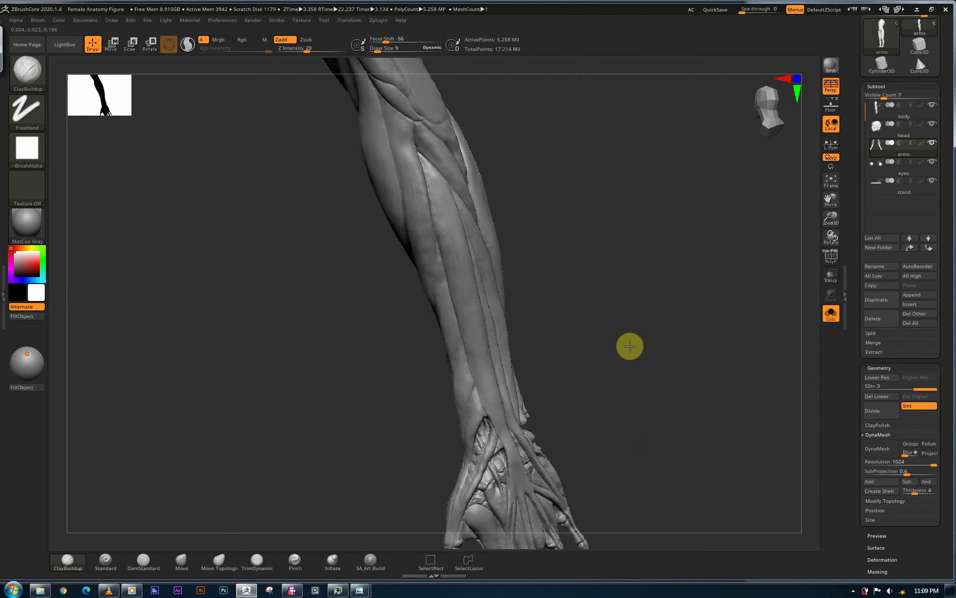
left_click_drag(621, 288, 583, 308)
left_click_drag(555, 348, 593, 335)
left_click_drag(449, 307, 471, 217, "alt")
left_click_drag(463, 399, 697, 225)
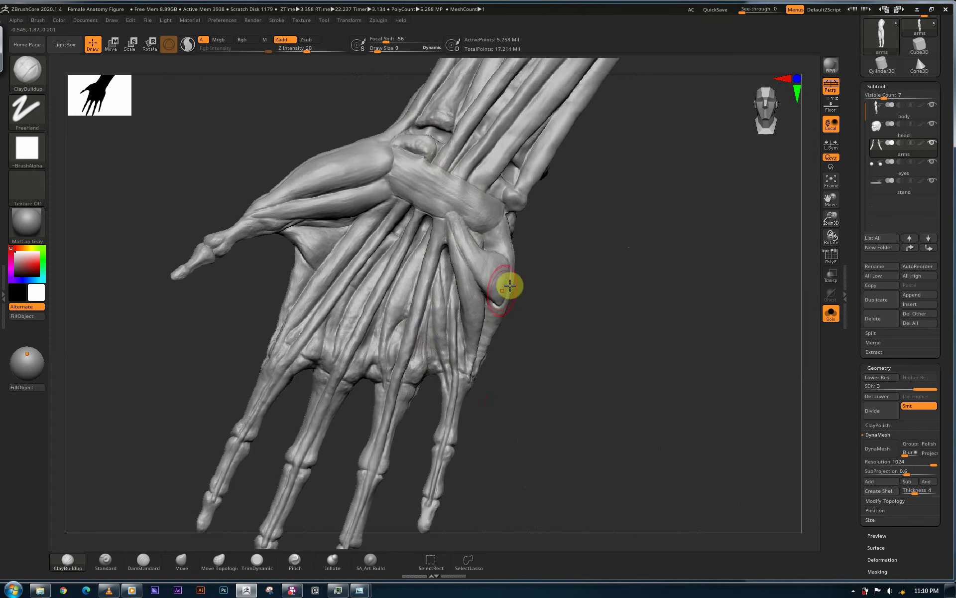
right_click_drag(510, 282, 476, 354)
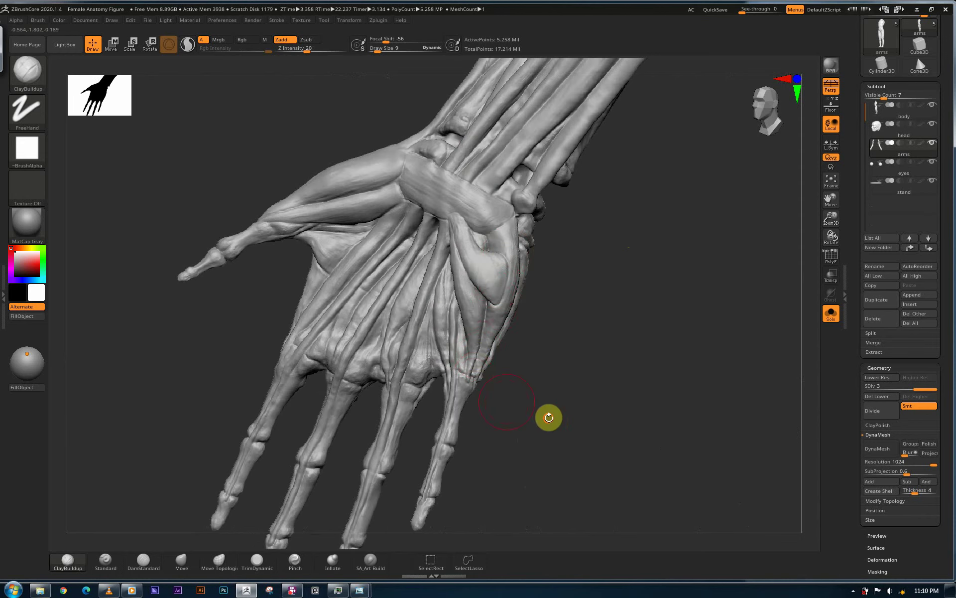
right_click_drag(550, 417, 446, 431)
Step: Compare the muscles and tendons on the back of the hand with those of the palm
right_click_drag(516, 462, 384, 286)
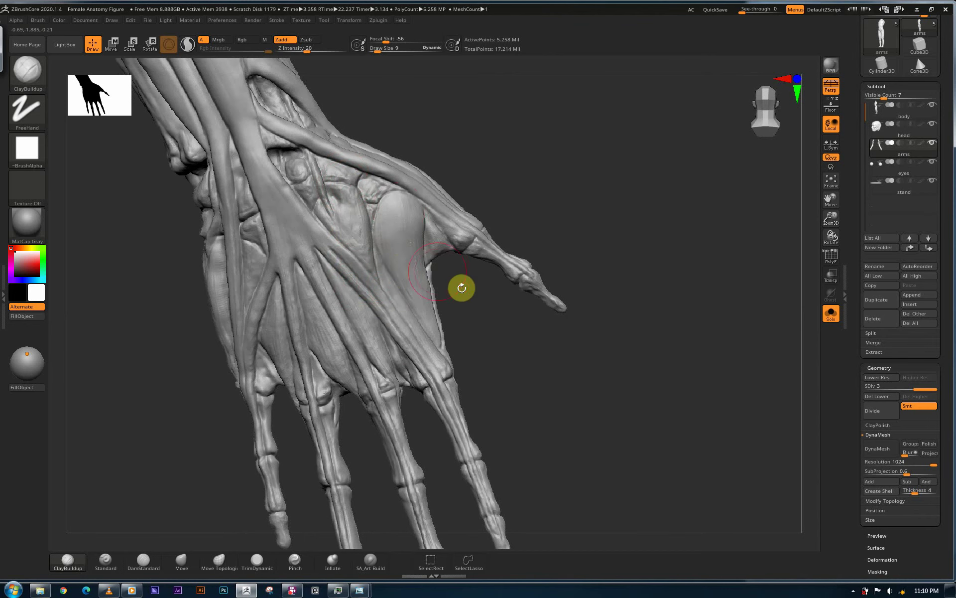
mouse_move(543, 413)
right_mouse_down()
mouse_move(546, 427)
mouse_move(527, 436)
mouse_move(593, 428)
mouse_move(572, 428)
mouse_move(653, 382)
mouse_move(633, 383)
mouse_move(504, 220)
mouse_move(508, 273)
right_mouse_up()
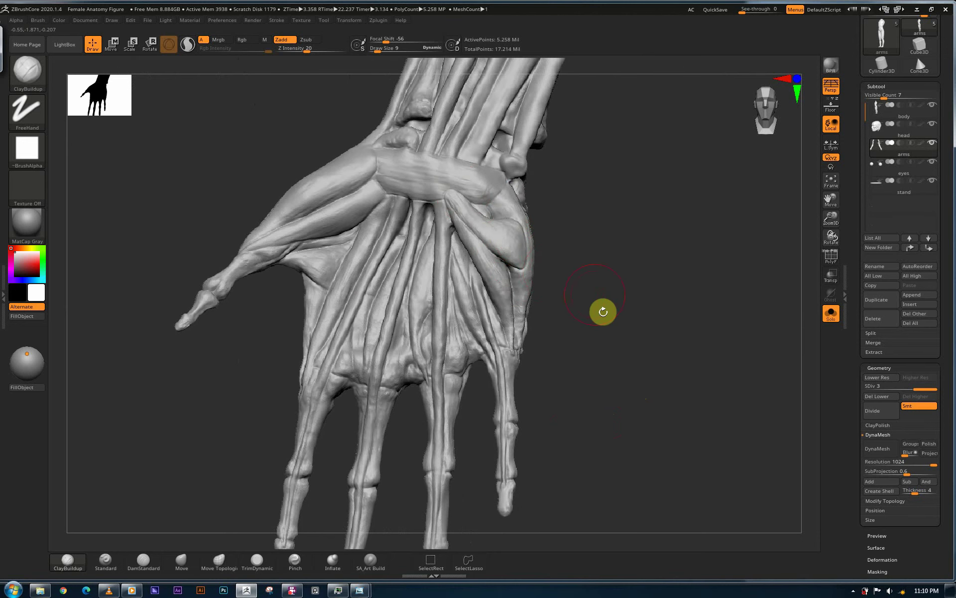
right_click_drag(608, 314, 523, 248)
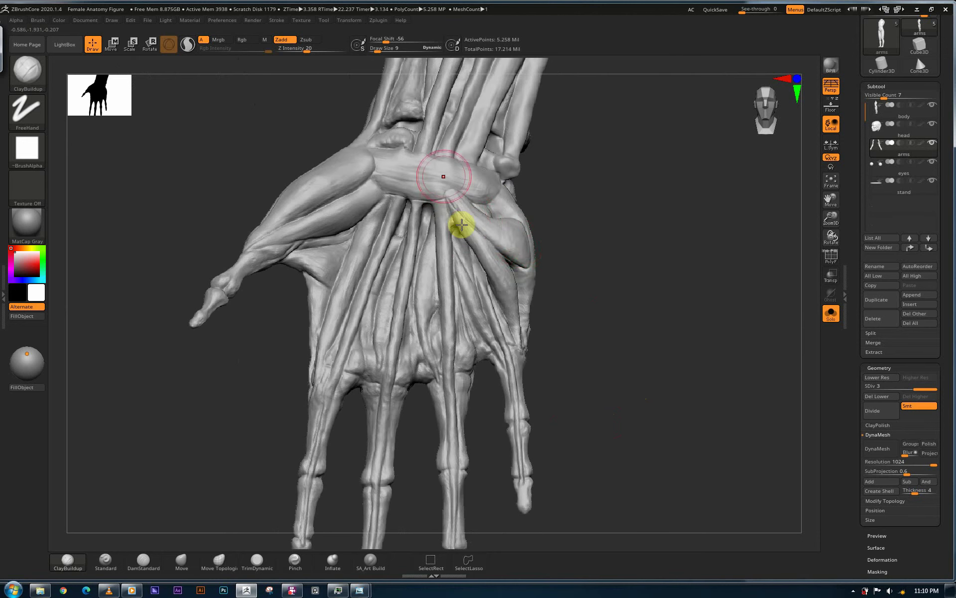
right_click_drag(592, 321, 425, 368, "ctrl")
mouse_move(620, 214)
right_mouse_down("alt")
mouse_move(556, 377)
mouse_move(590, 386)
mouse_move(595, 380)
mouse_move(555, 372)
mouse_move(546, 391)
mouse_move(572, 314)
mouse_move(551, 329)
mouse_move(568, 335)
mouse_move(536, 324)
mouse_move(386, 354)
mouse_move(596, 332)
mouse_move(587, 327)
right_mouse_up("alt")
Step: Show the whole figure again instead of the isolated arms and make the body subtool active
key("ctrl")
key("ctrl+s")
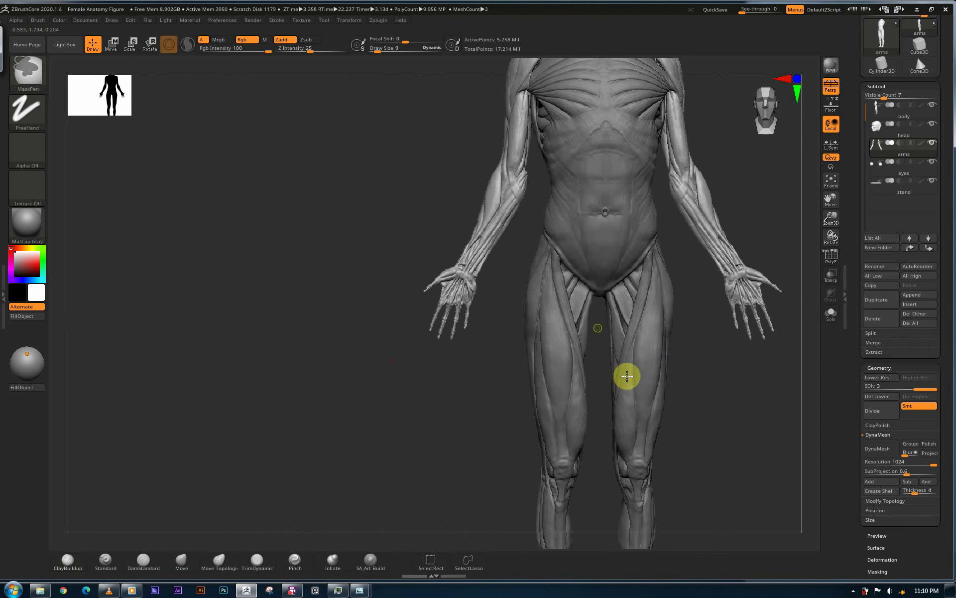
right_click_drag(730, 401, 721, 390, "alt")
right_click_drag(641, 296, 624, 297, "ctrl")
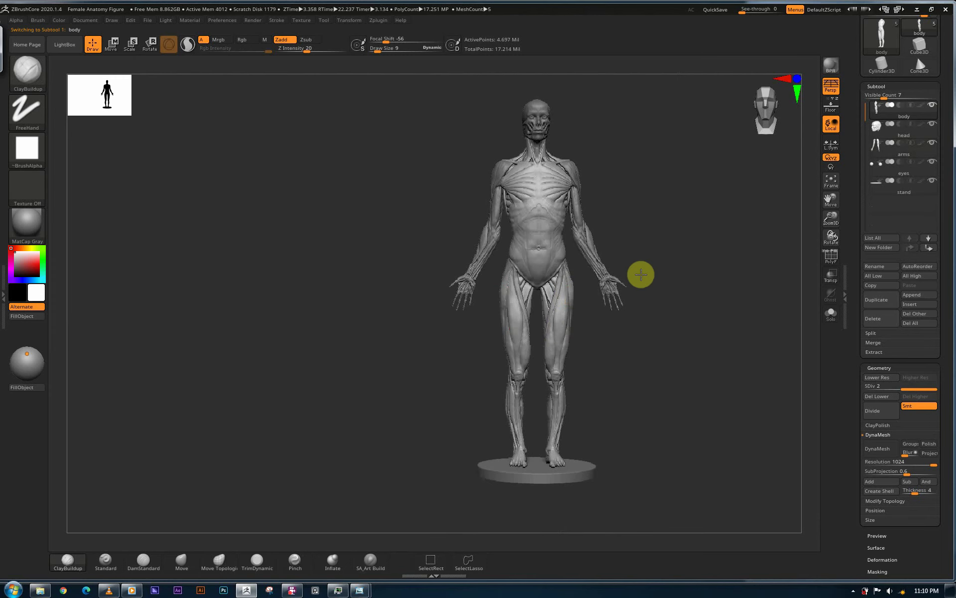
right_click_drag(734, 274, 849, 294, "ctrl")
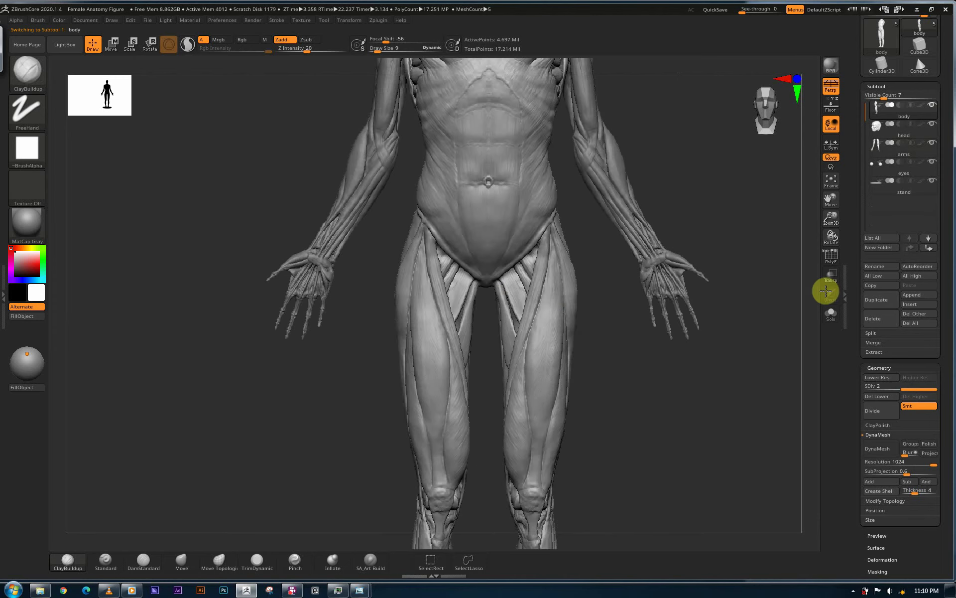
Step: Examine the front of the hips and upper thighs, from the hip bones to the inner-thigh muscles at the pubic area
right_click_drag(468, 302, 512, 284, "ctrl")
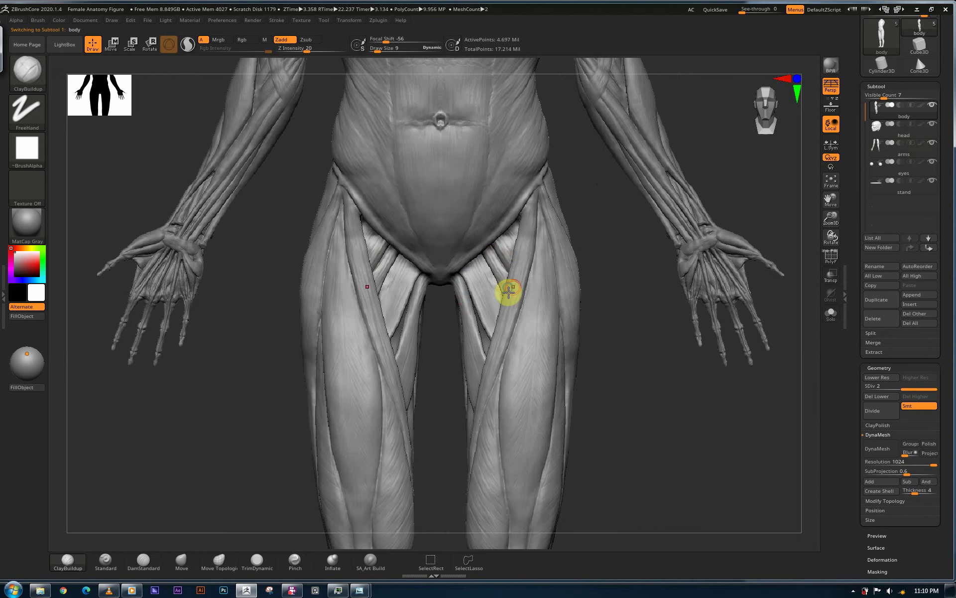
right_click_drag(551, 274, 568, 280, "alt")
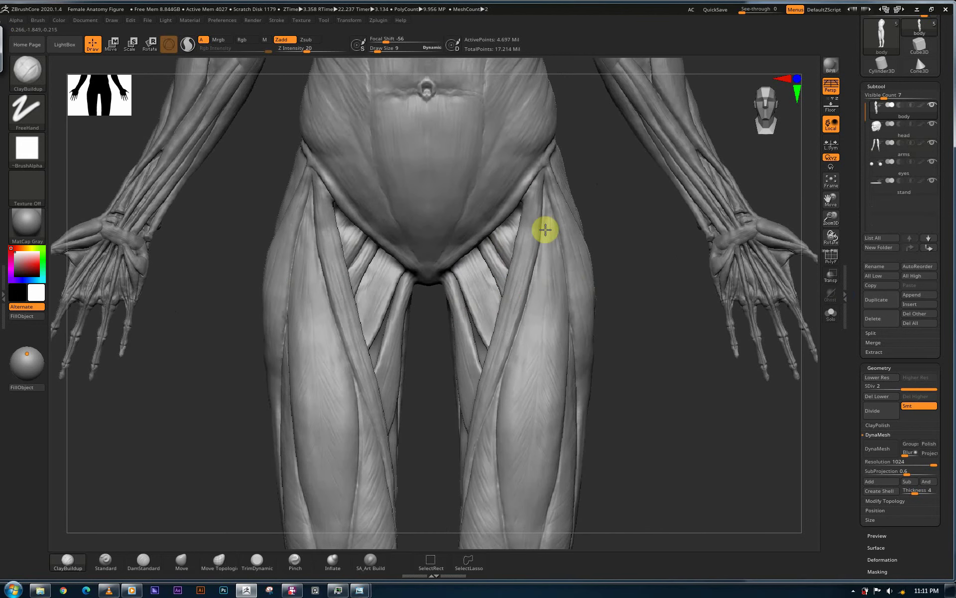
right_click_drag(541, 182, 548, 167)
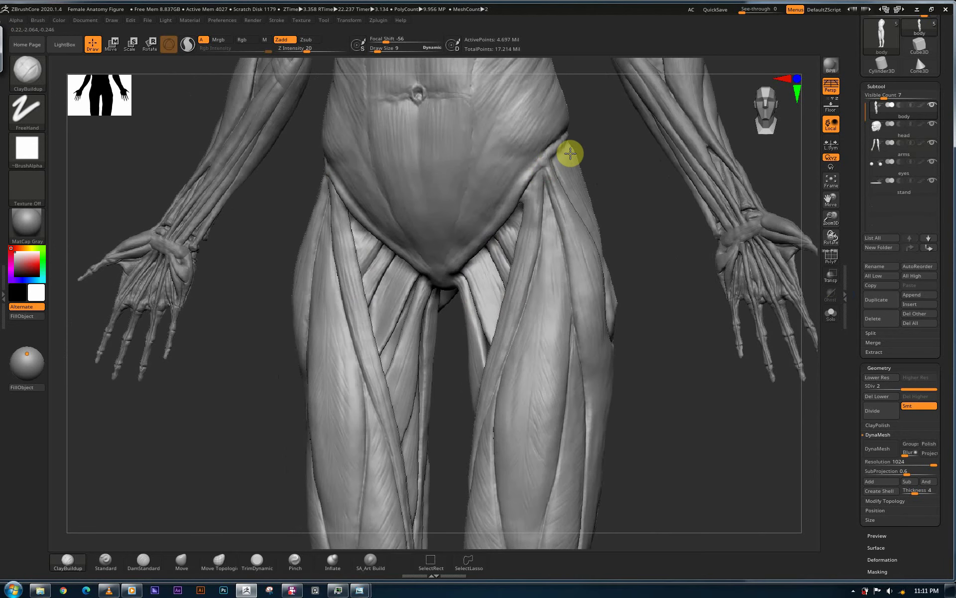
mouse_move(570, 153)
right_mouse_down()
mouse_move(525, 175)
mouse_move(541, 162)
right_mouse_up()
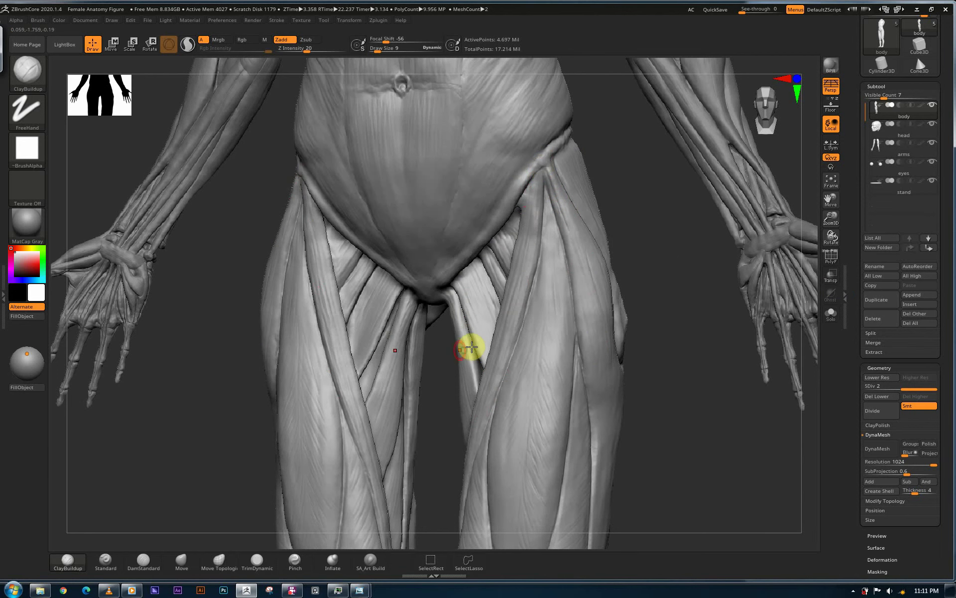
right_click_drag(471, 347, 476, 349)
right_click_drag(452, 299, 457, 305)
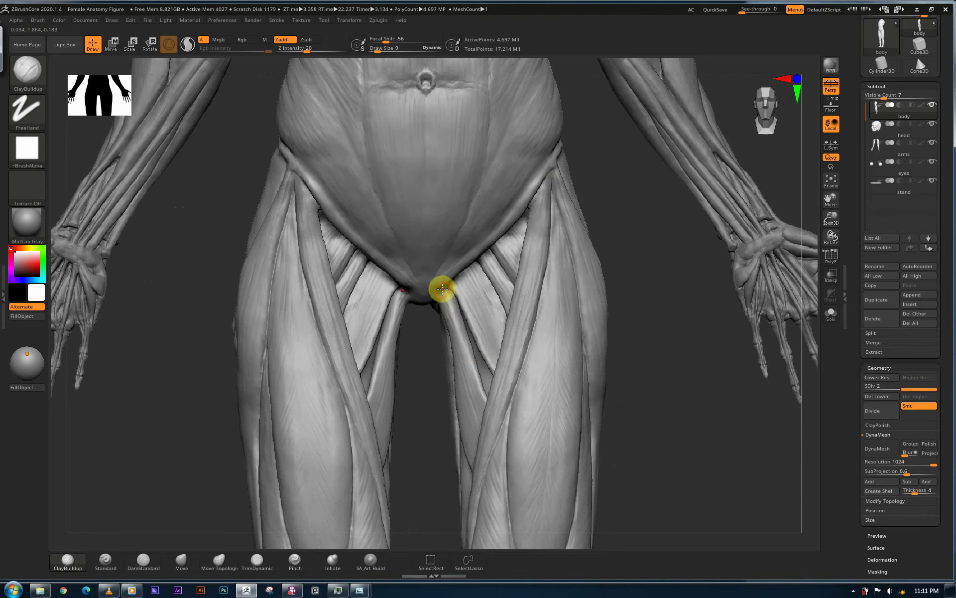
mouse_move(454, 293)
right_mouse_down()
mouse_move(462, 278)
mouse_move(468, 301)
mouse_move(470, 291)
mouse_move(458, 255)
mouse_move(450, 284)
right_mouse_up()
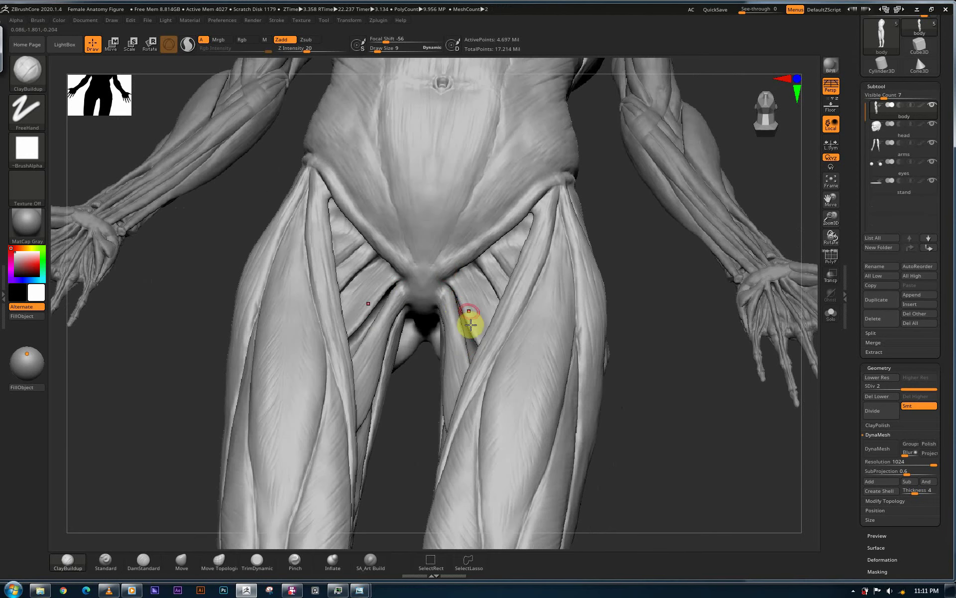
mouse_move(477, 282)
right_mouse_down()
mouse_move(437, 292)
mouse_move(438, 284)
right_mouse_up()
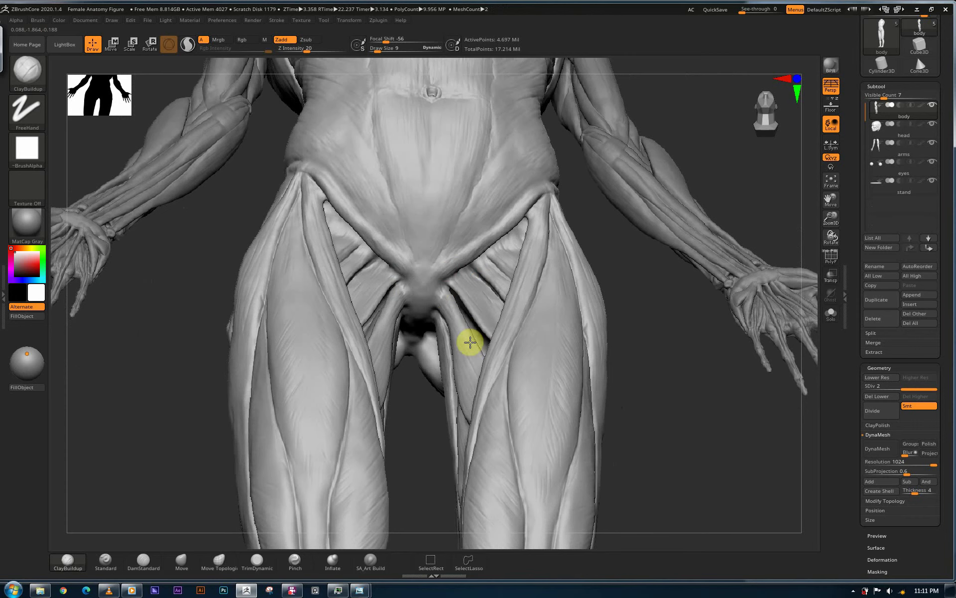
Step: Examine the front thigh muscles from the upper thighs down to where they meet the kneecaps
mouse_move(471, 335)
right_mouse_down()
mouse_move(477, 299)
mouse_move(481, 368)
mouse_move(495, 324)
mouse_move(510, 319)
mouse_move(502, 372)
right_mouse_up()
right_click_drag(634, 384, 481, 325)
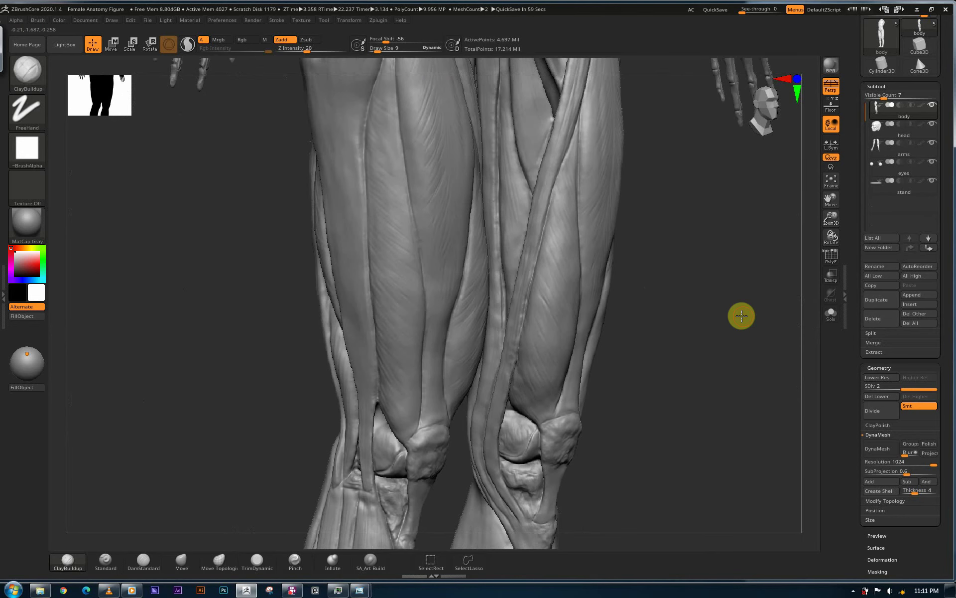
right_click_drag(741, 315, 395, 267)
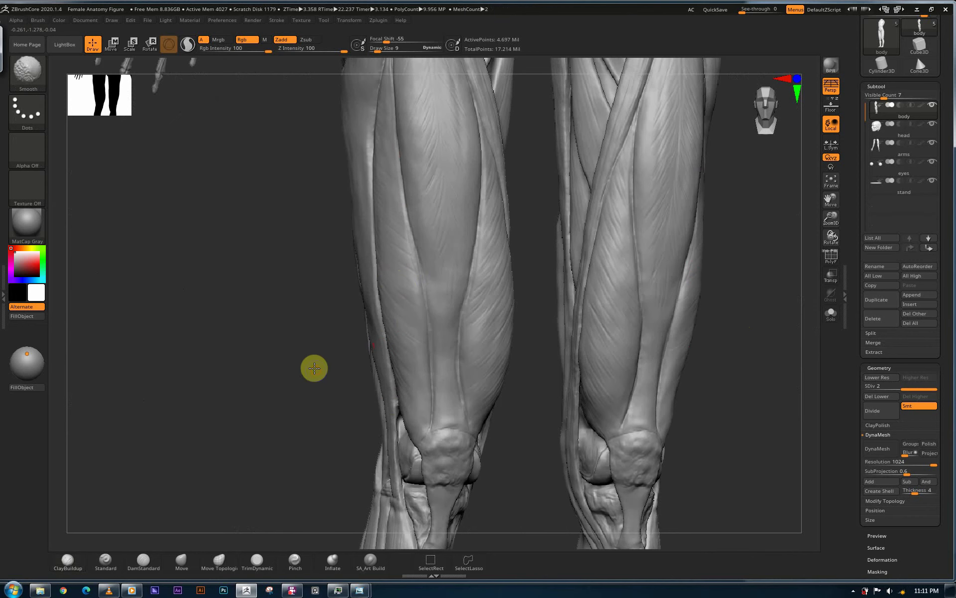
left_click_drag(324, 342, 330, 318, "shift")
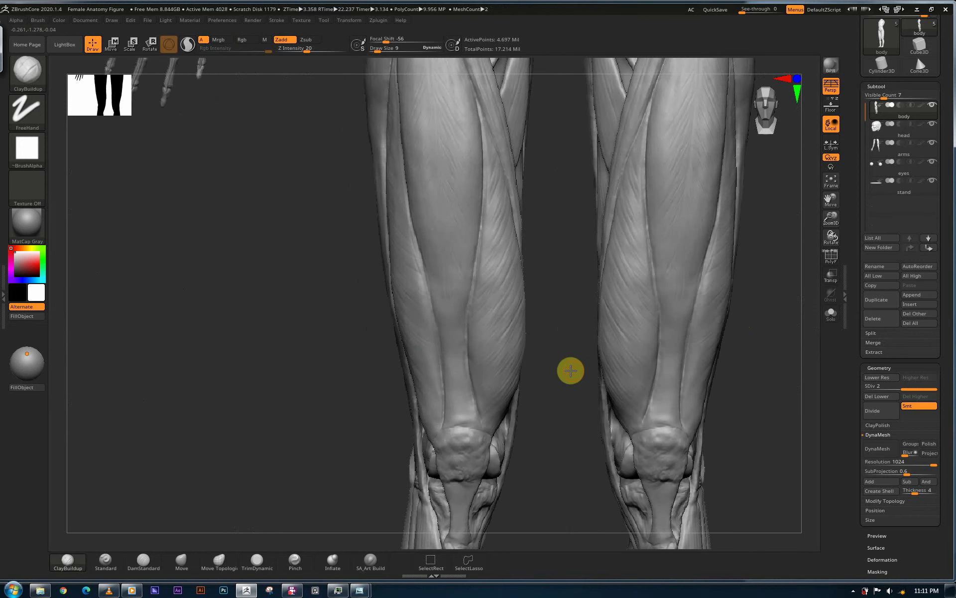
left_click_drag(541, 296, 495, 288, "alt")
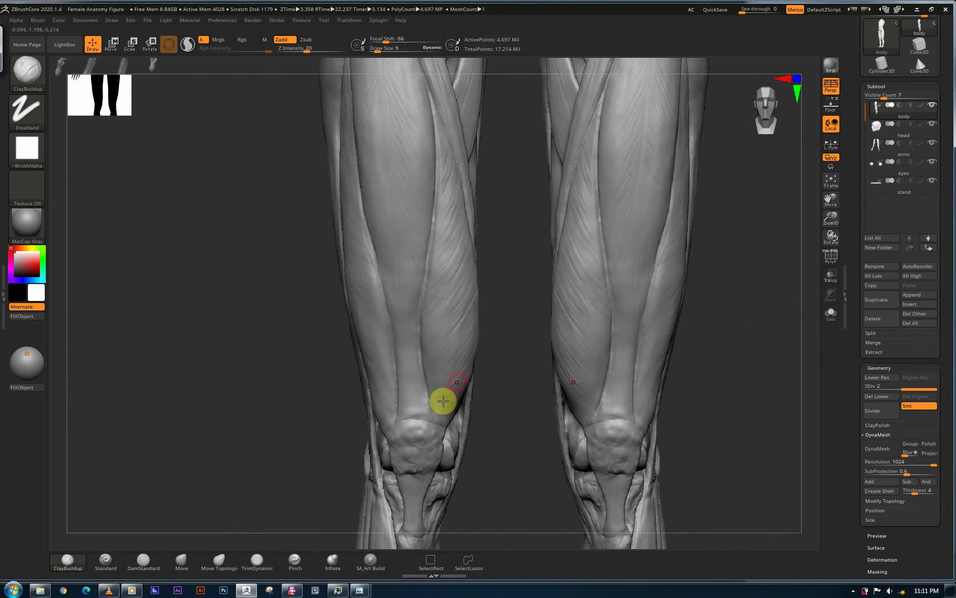
left_click_drag(741, 354, 665, 360)
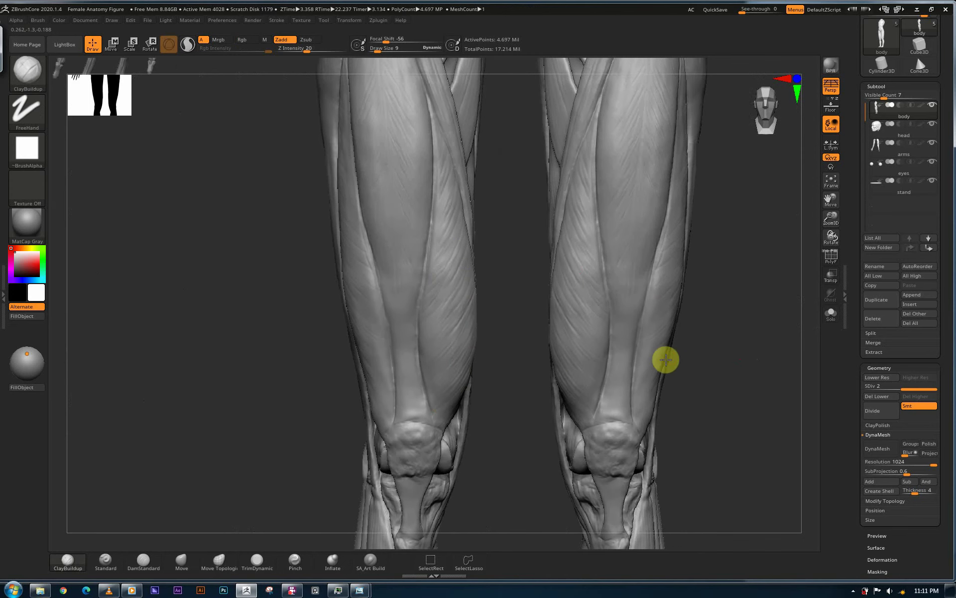
left_click_drag(687, 269, 602, 274, "alt")
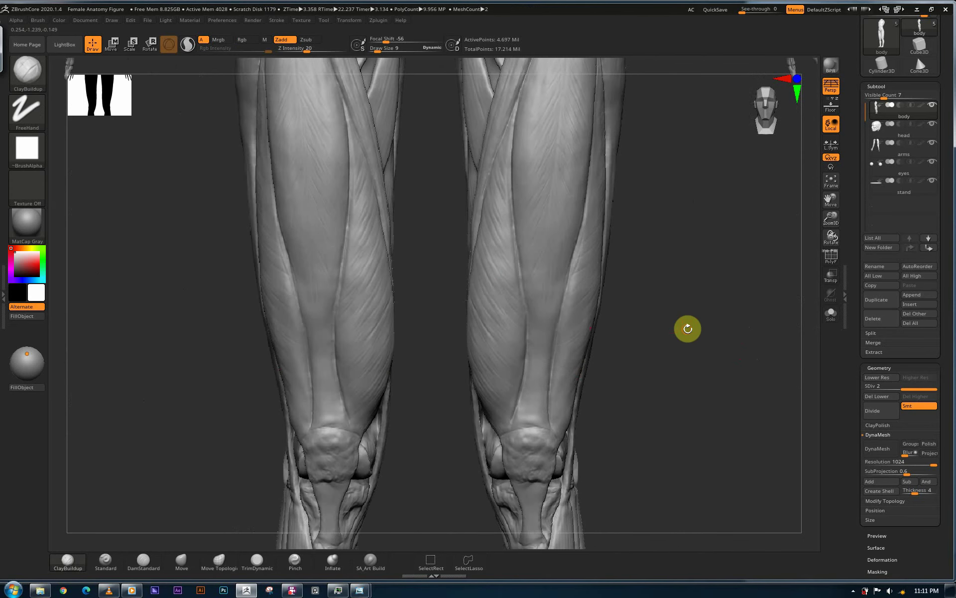
left_click_drag(685, 325, 672, 322)
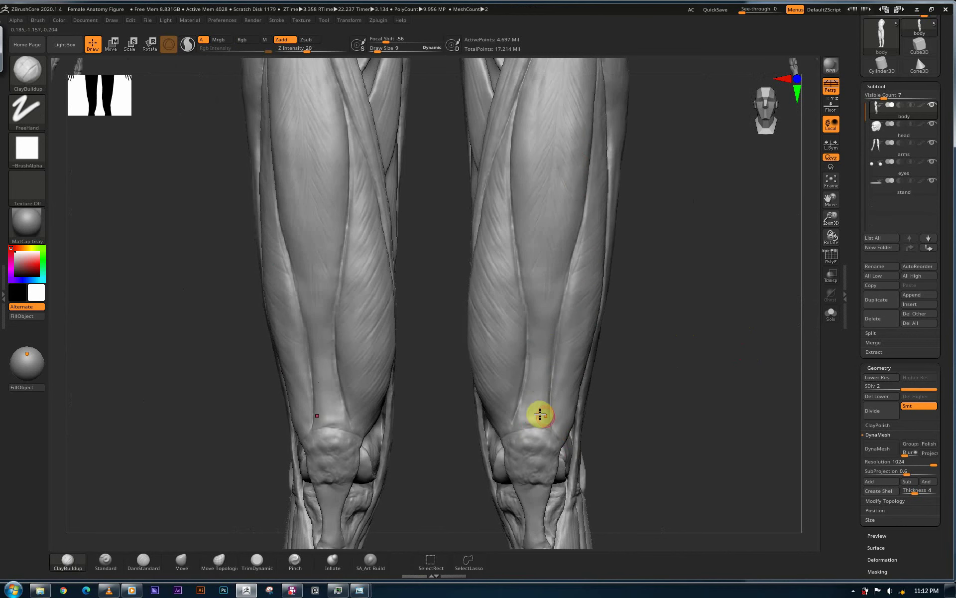
left_click_drag(661, 449, 621, 433)
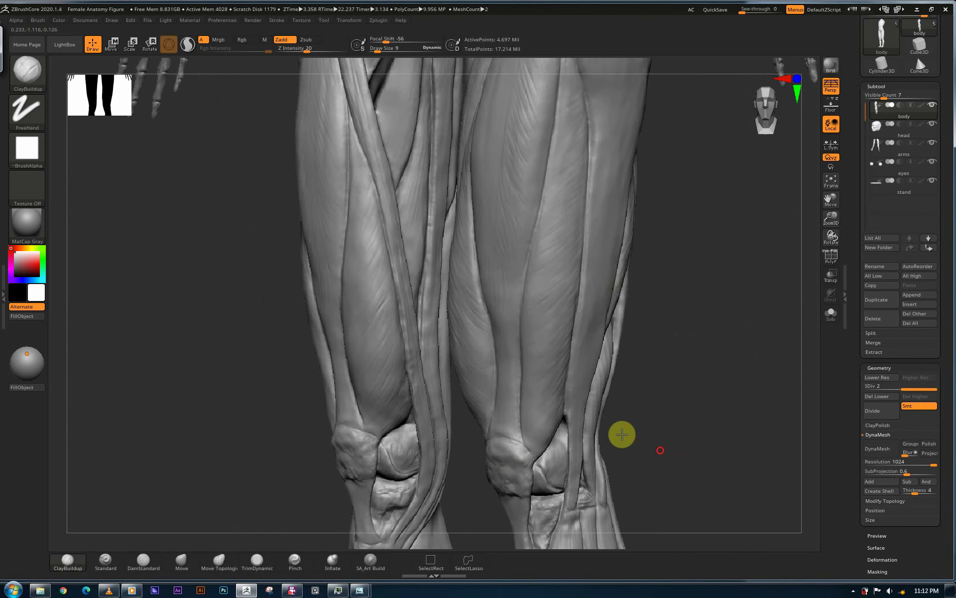
Step: Examine the outer side and back of the thighs, following the hamstrings down to the hollow behind the knee
left_click_drag(688, 355, 551, 216)
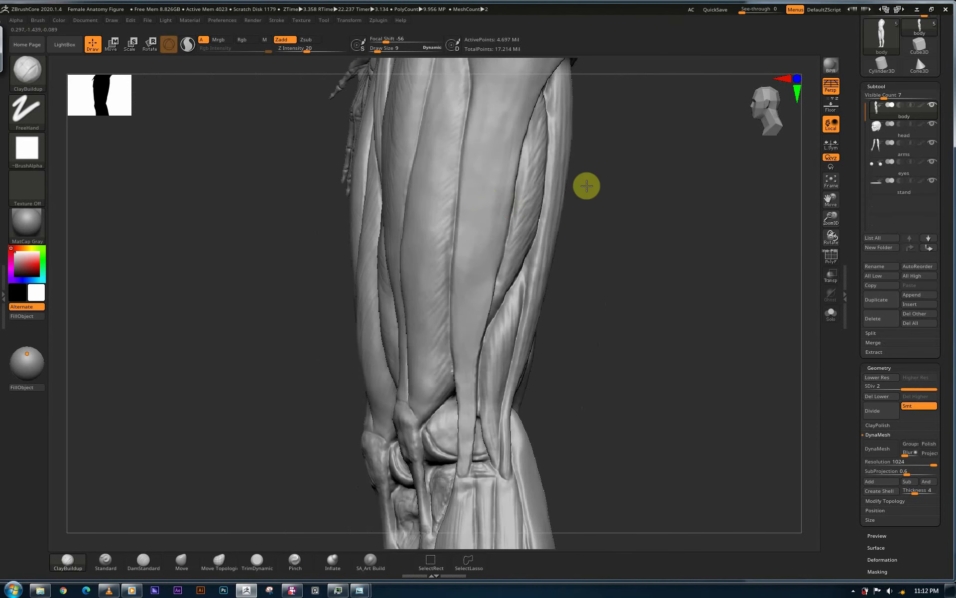
left_click_drag(587, 186, 619, 173)
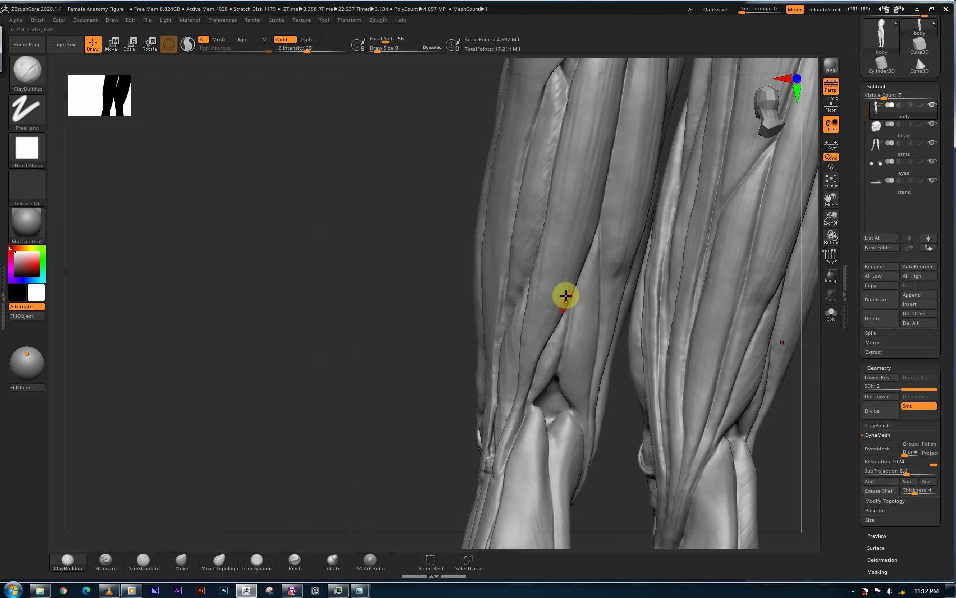
right_click_drag(545, 267, 576, 248)
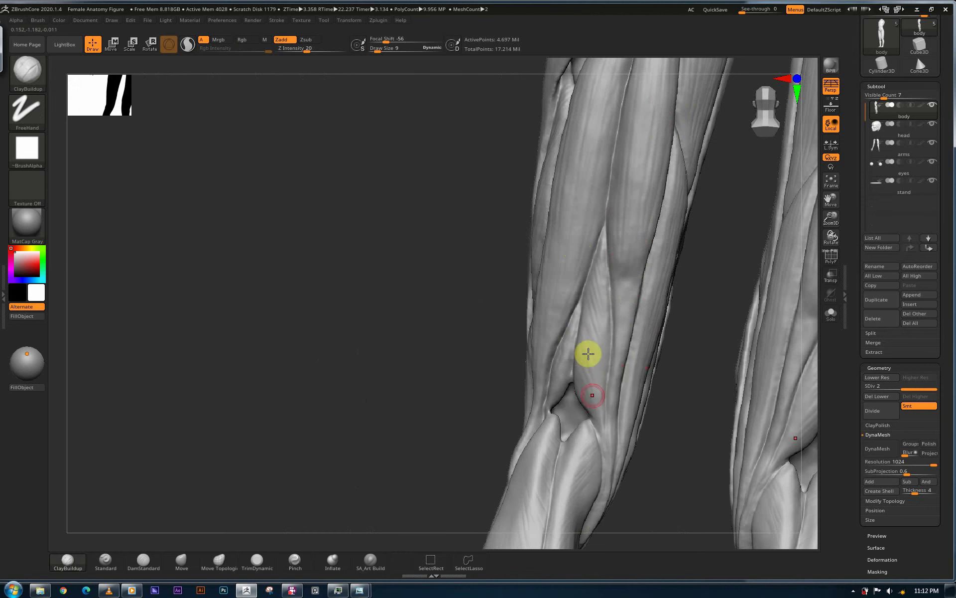
right_click_drag(625, 321, 590, 278)
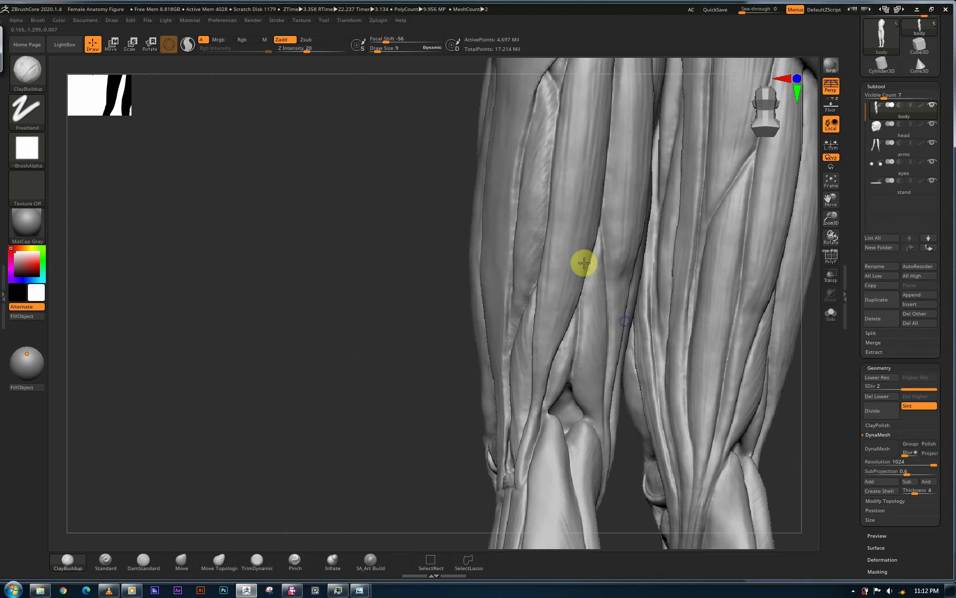
right_click_drag(561, 231, 545, 352)
left_click(542, 417)
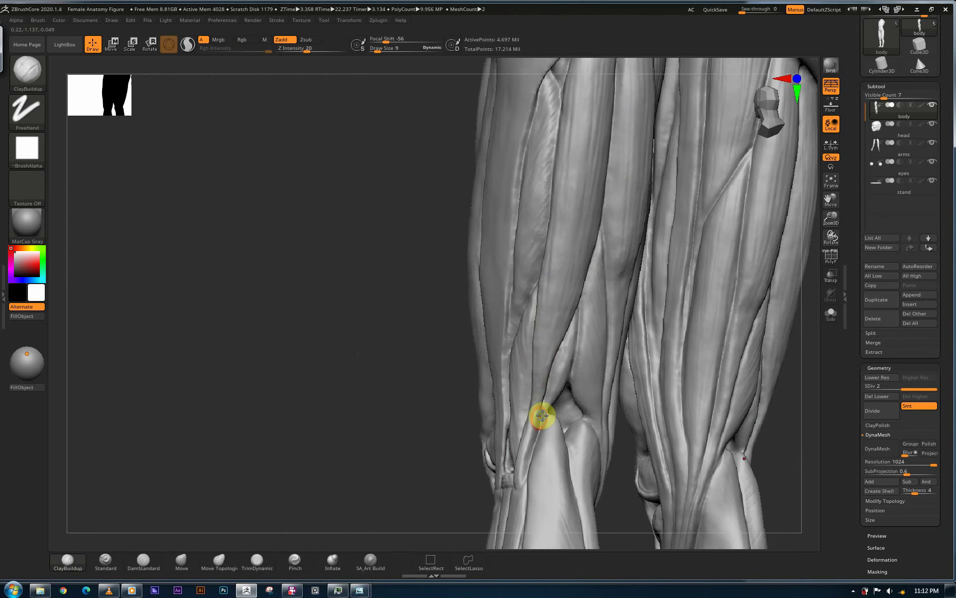
mouse_move(541, 489)
right_mouse_down()
mouse_move(527, 493)
mouse_move(517, 477)
mouse_move(543, 472)
mouse_move(506, 468)
mouse_move(531, 473)
mouse_move(510, 484)
right_mouse_up()
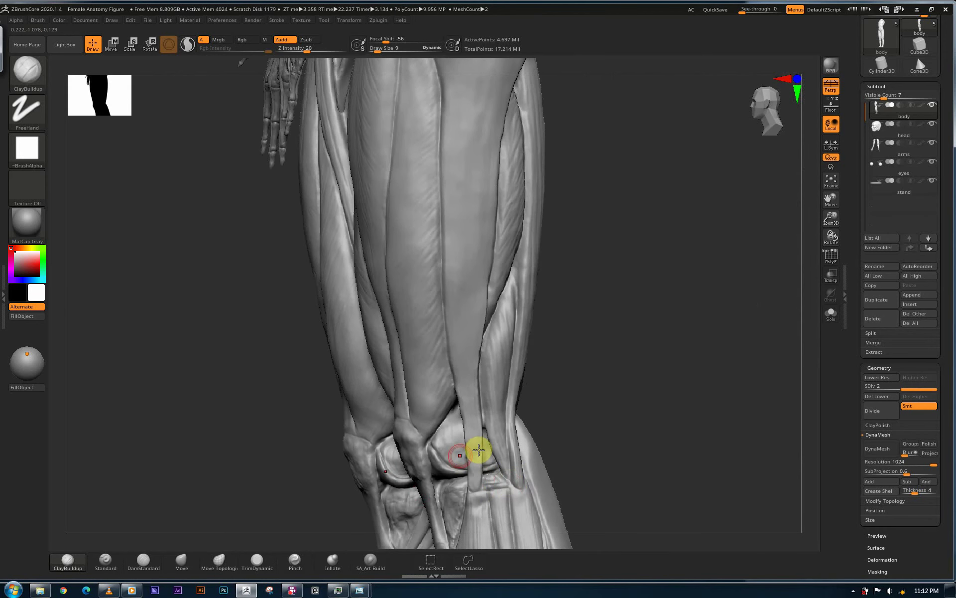
Step: Examine the knees and shins from the front and both sides, including the kneecap, its tendon and the side tendons
right_click_drag(480, 449, 438, 459)
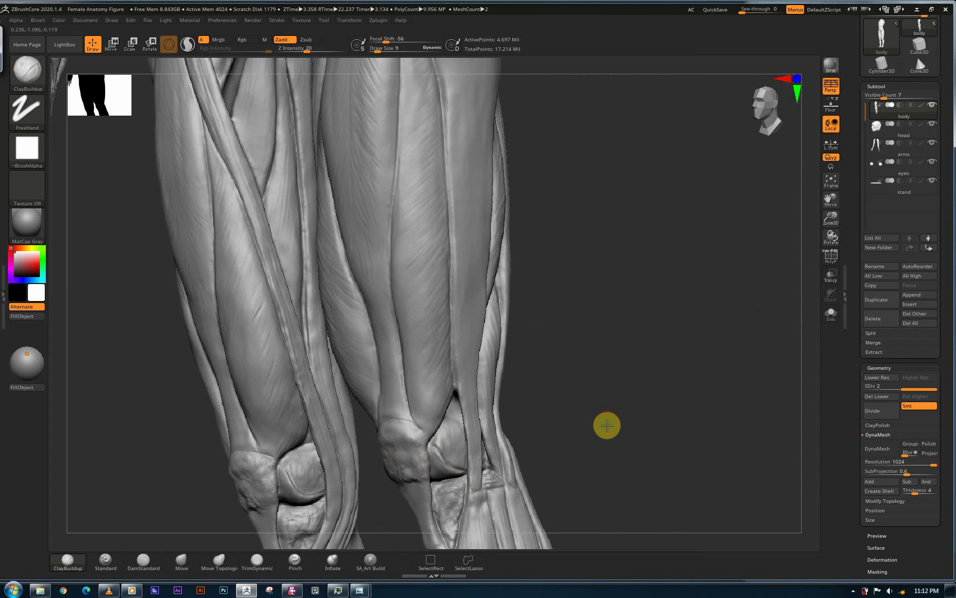
left_click_drag(607, 425, 592, 347)
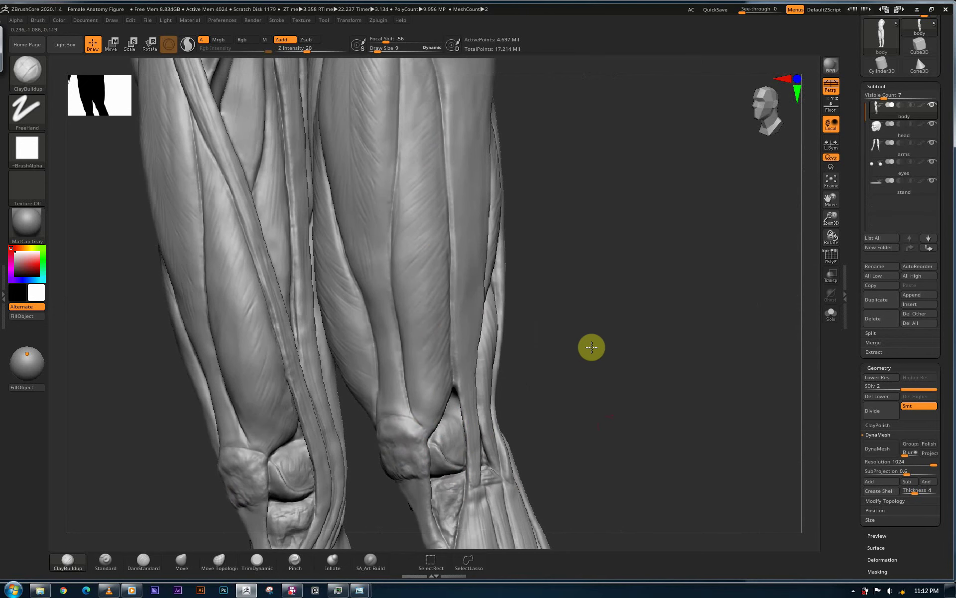
right_click_drag(432, 425, 362, 447, "ctrl")
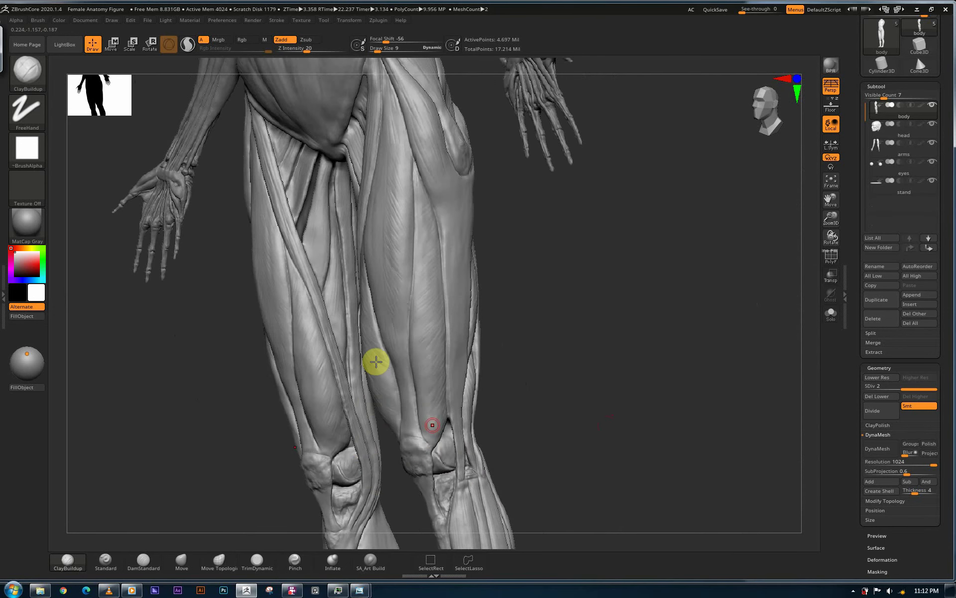
right_click_drag(377, 356, 382, 341, "alt")
right_click_drag(640, 385, 688, 184, "alt")
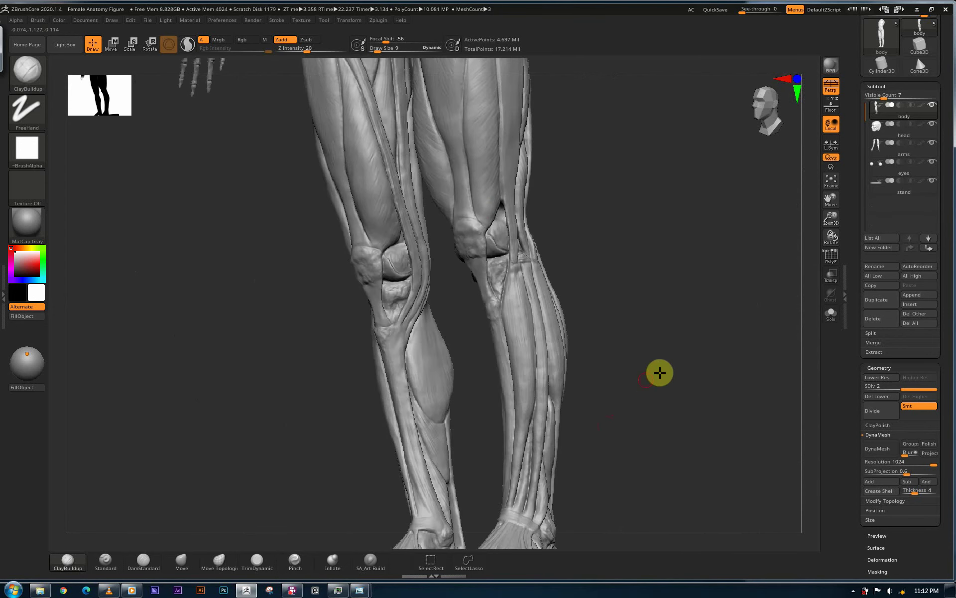
mouse_move(667, 369)
left_mouse_down("shift")
mouse_move(519, 284)
mouse_move(512, 252)
left_mouse_up("shift")
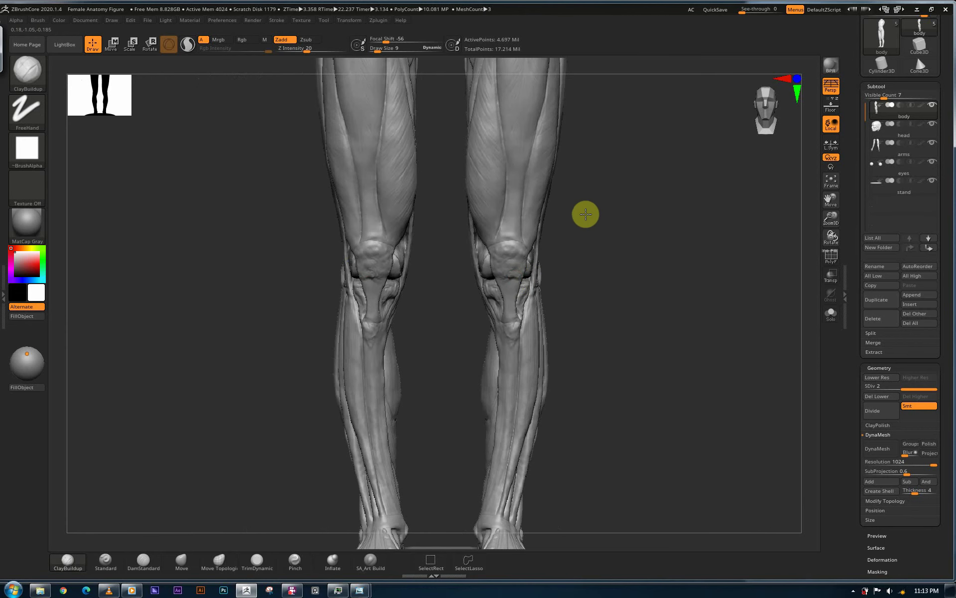
right_click_drag(493, 350, 497, 301, "ctrl")
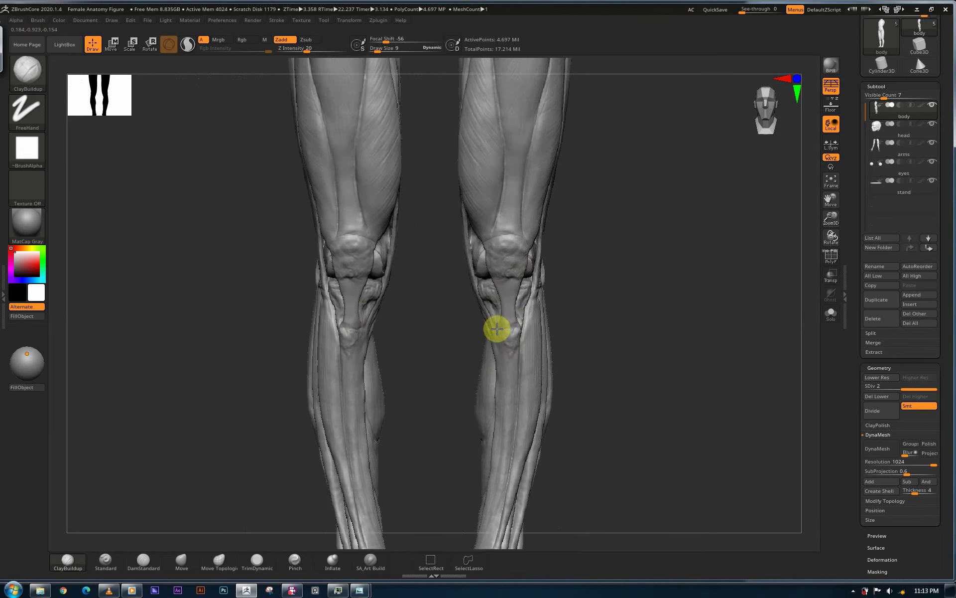
right_click_drag(541, 341, 510, 342)
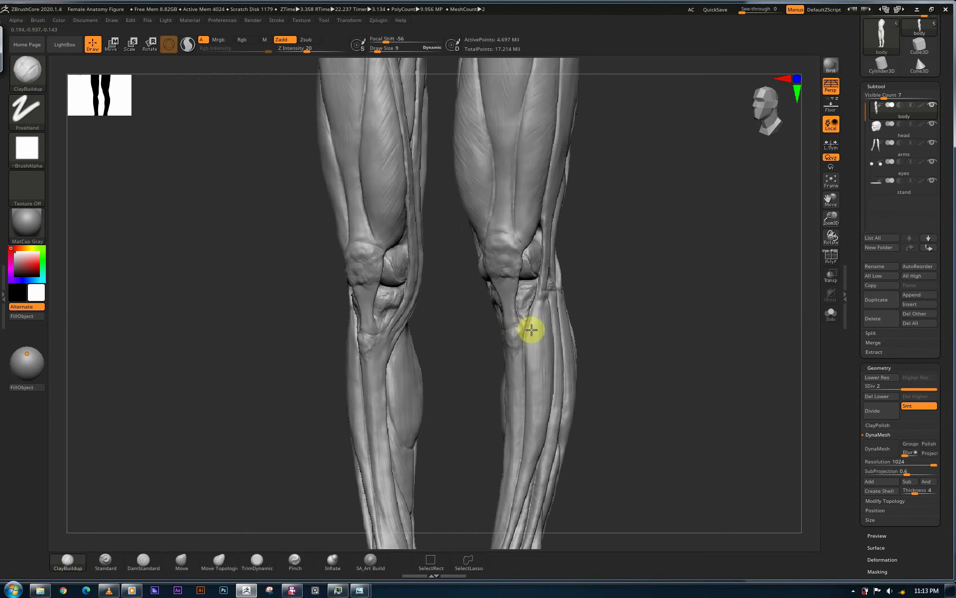
right_click_drag(534, 345, 611, 343)
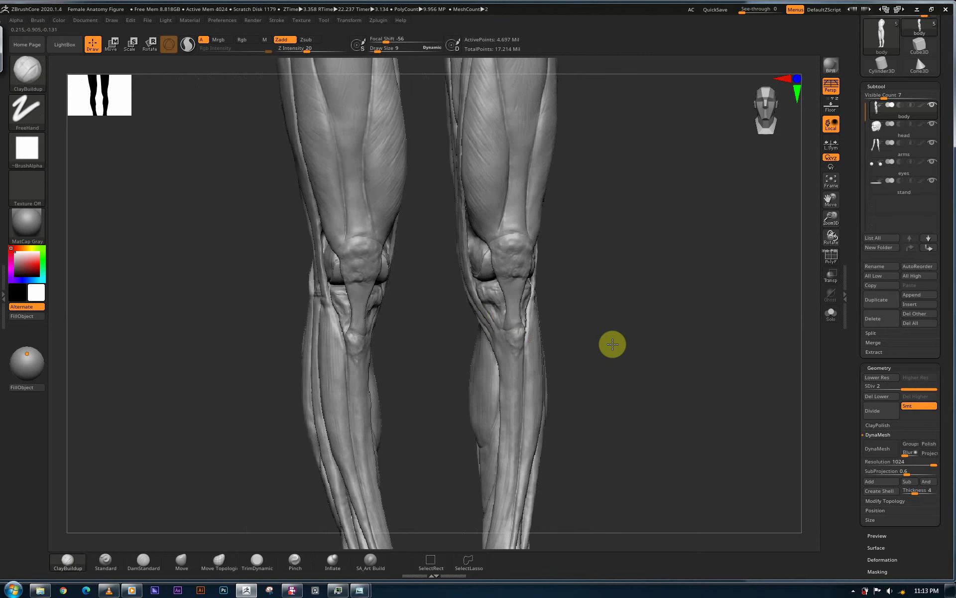
right_click_drag(503, 322, 374, 382)
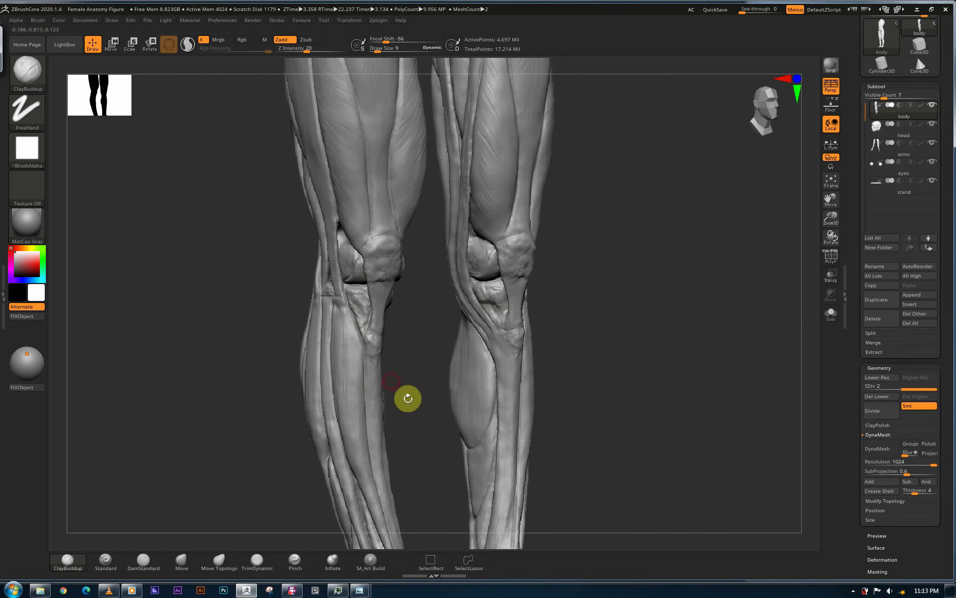
Step: Examine the calf and outer lower-leg muscles from the side and rear, from the knee down to the ankle and foot
right_click_drag(447, 408, 615, 404)
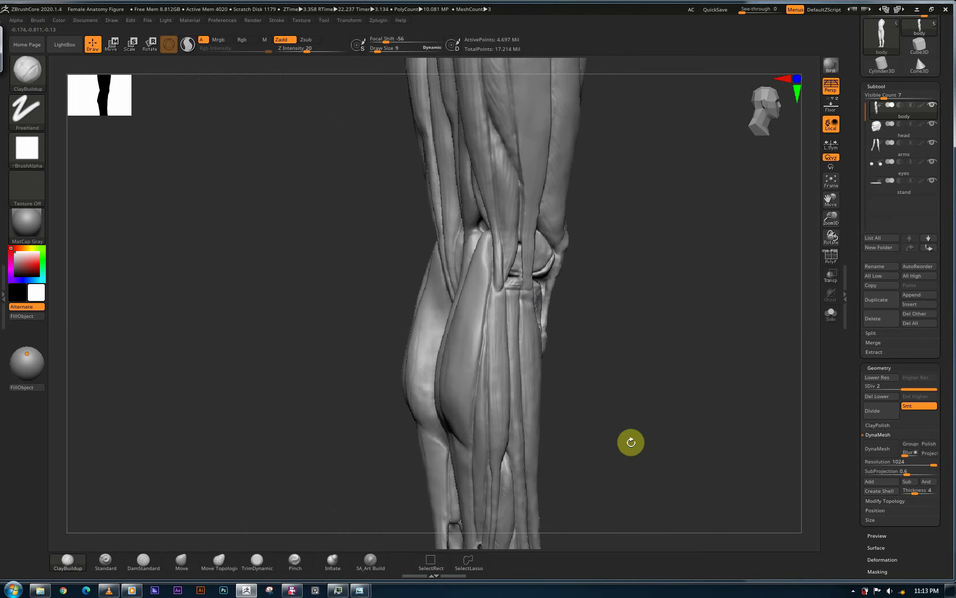
right_click_drag(630, 438, 614, 287, "alt")
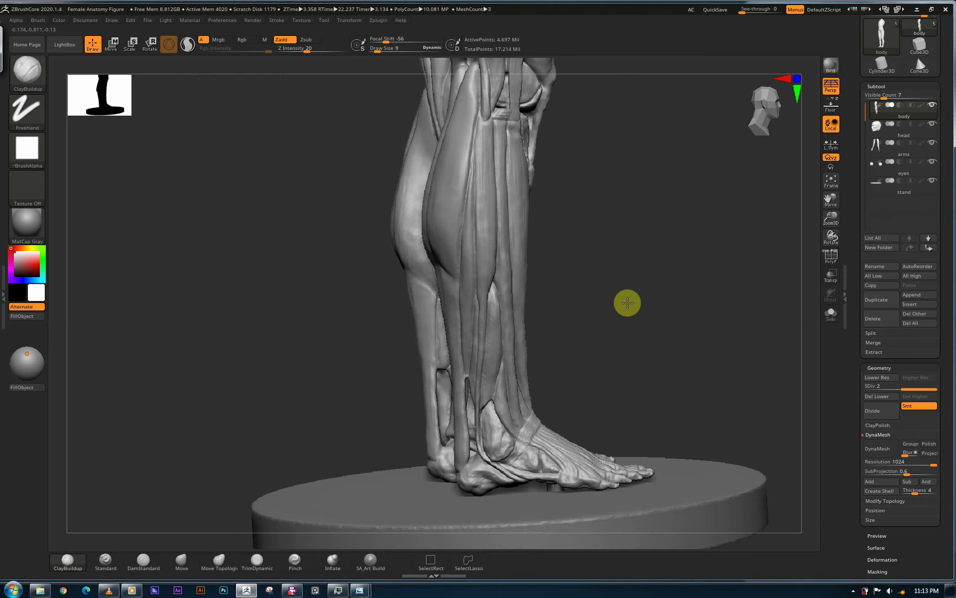
right_click_drag(508, 208, 510, 109)
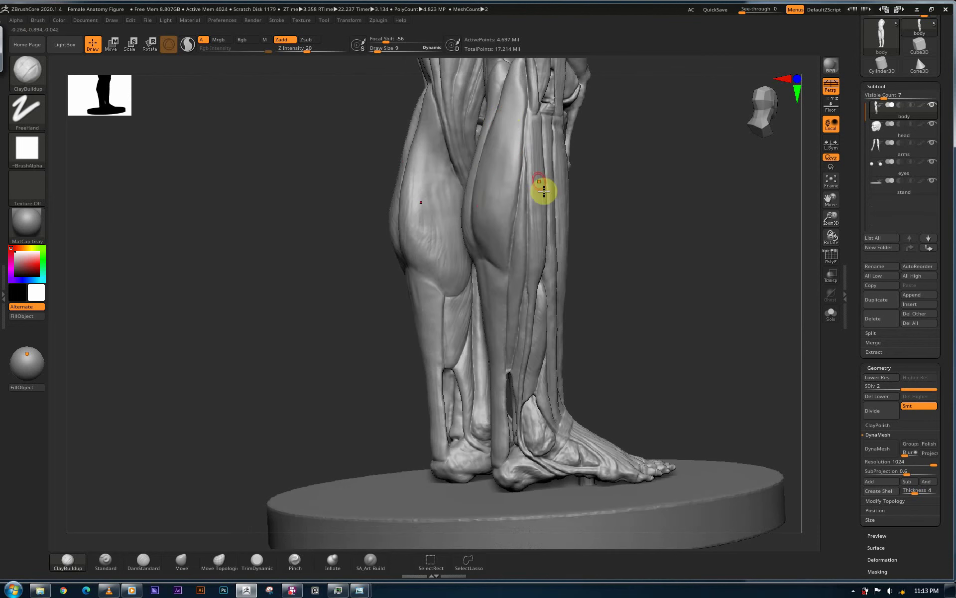
right_click_drag(473, 289, 457, 456)
right_click_drag(515, 220, 494, 211)
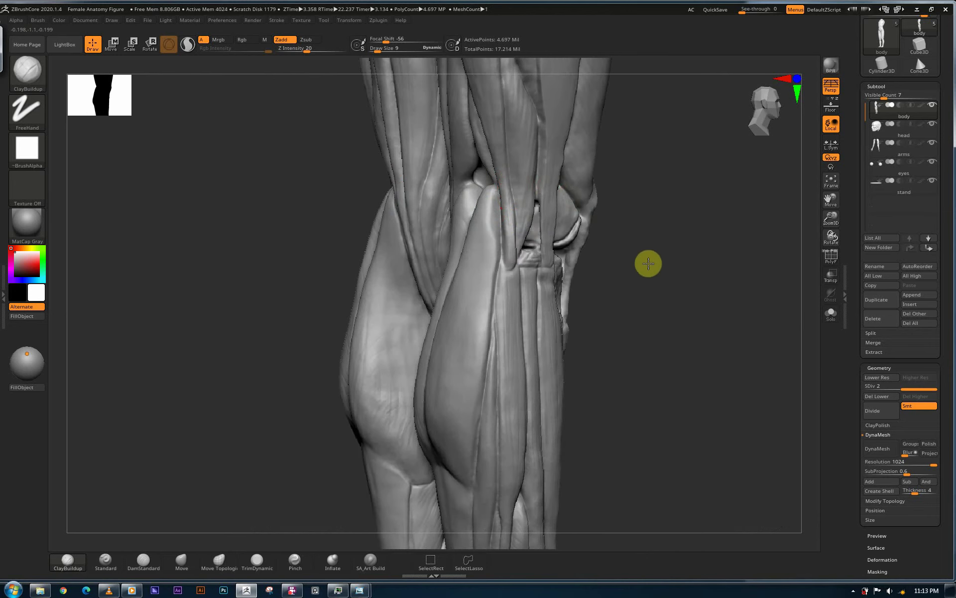
right_click_drag(648, 263, 487, 209)
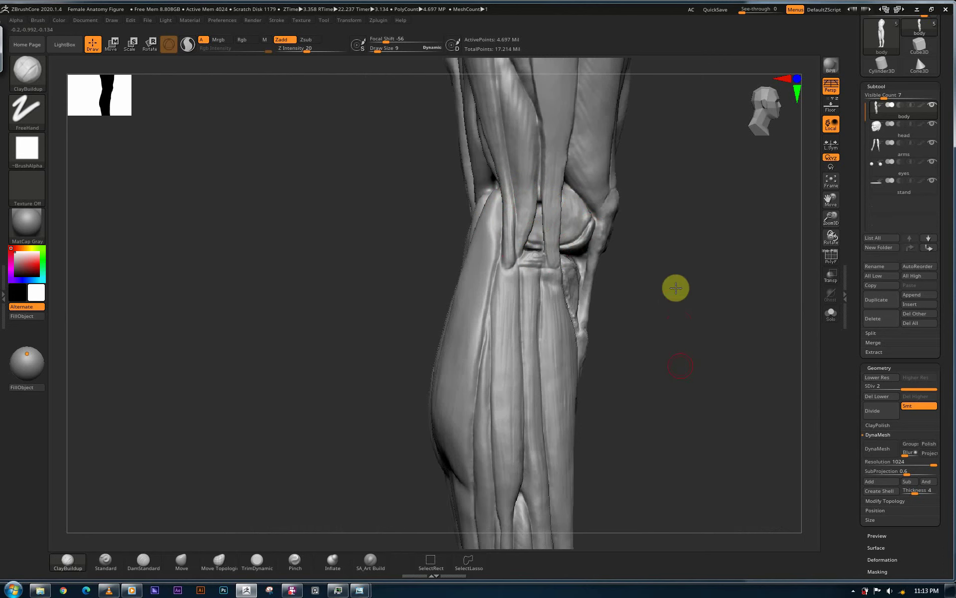
right_click_drag(501, 388, 489, 307, "alt")
right_click_drag(490, 528, 488, 446, "alt")
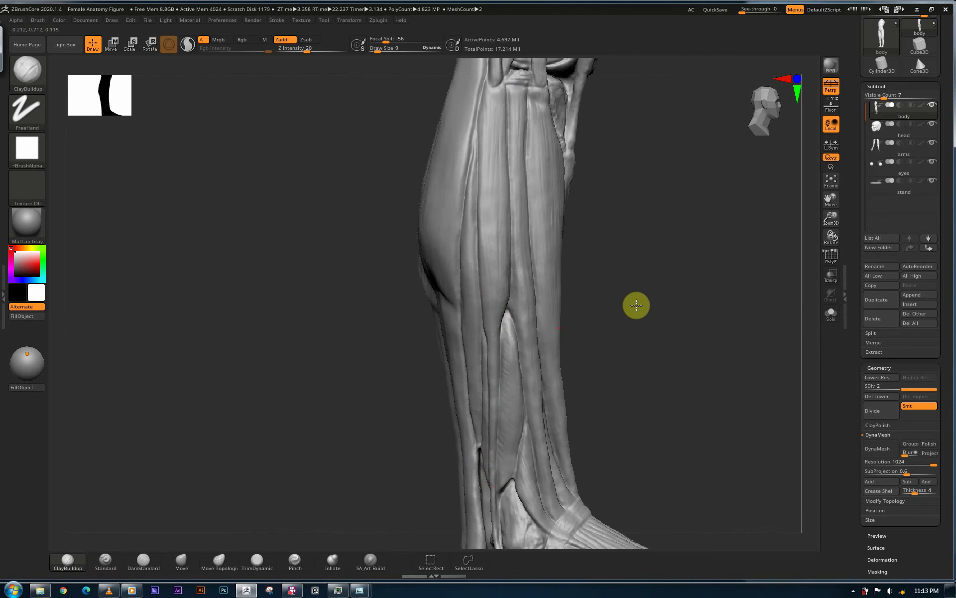
scroll(625, 303, "down", 3)
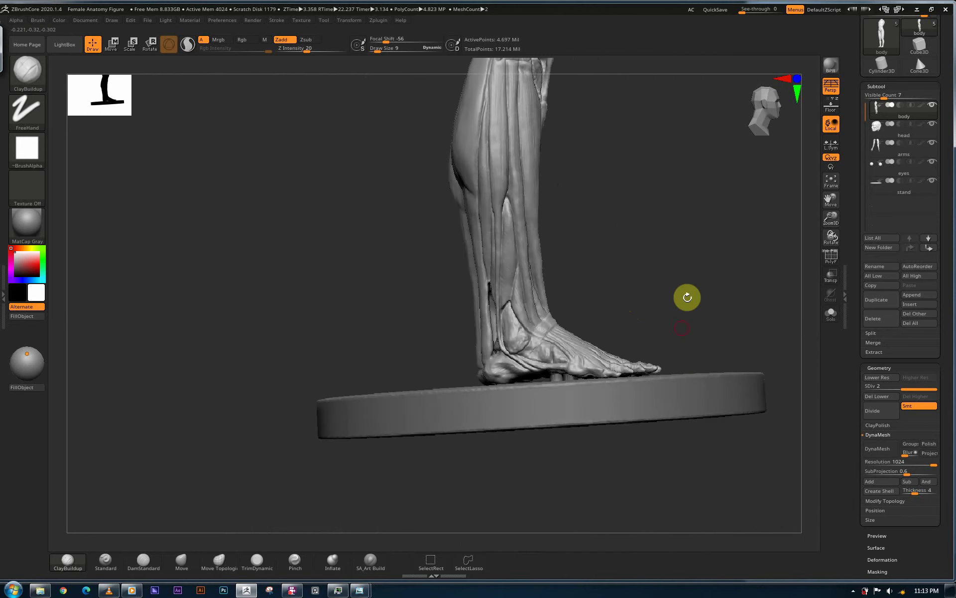
key("shift")
left_click_drag(706, 272, 604, 320, "shift")
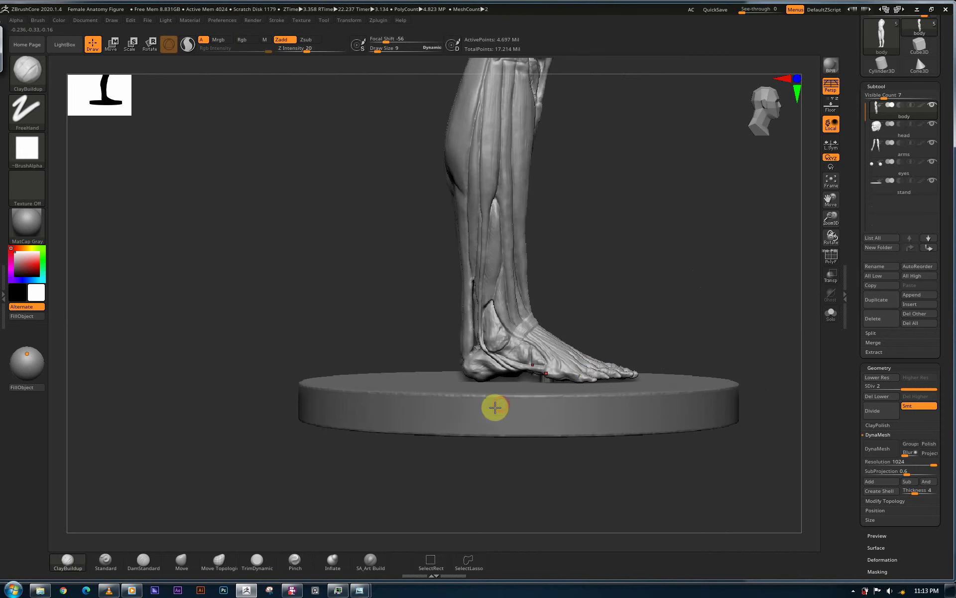
Step: Hide the stand subtool beneath the feet and make the body subtool active again
left_click(528, 421, "alt")
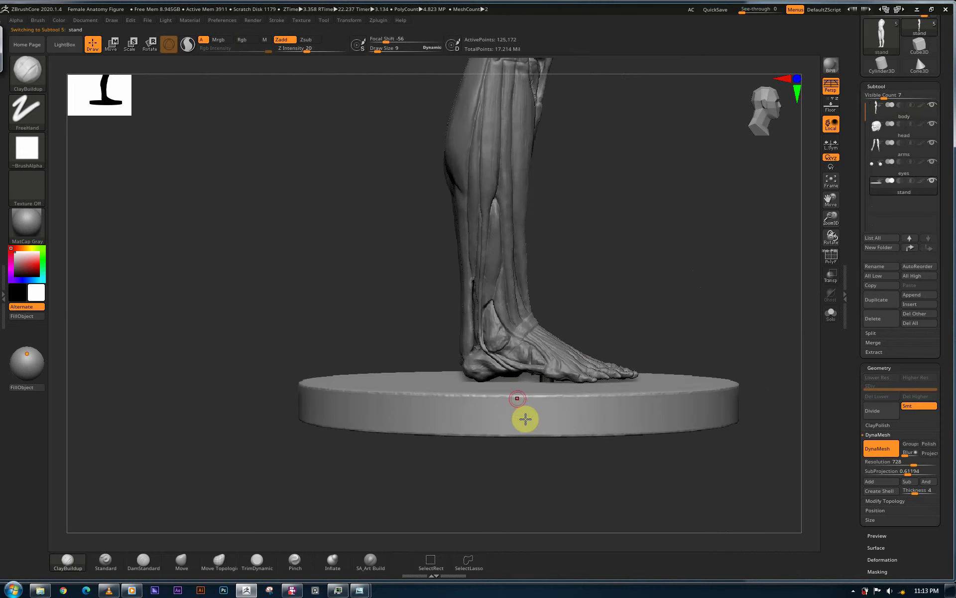
left_click_drag(581, 471, 579, 500)
left_click_drag(664, 489, 665, 486, "shift")
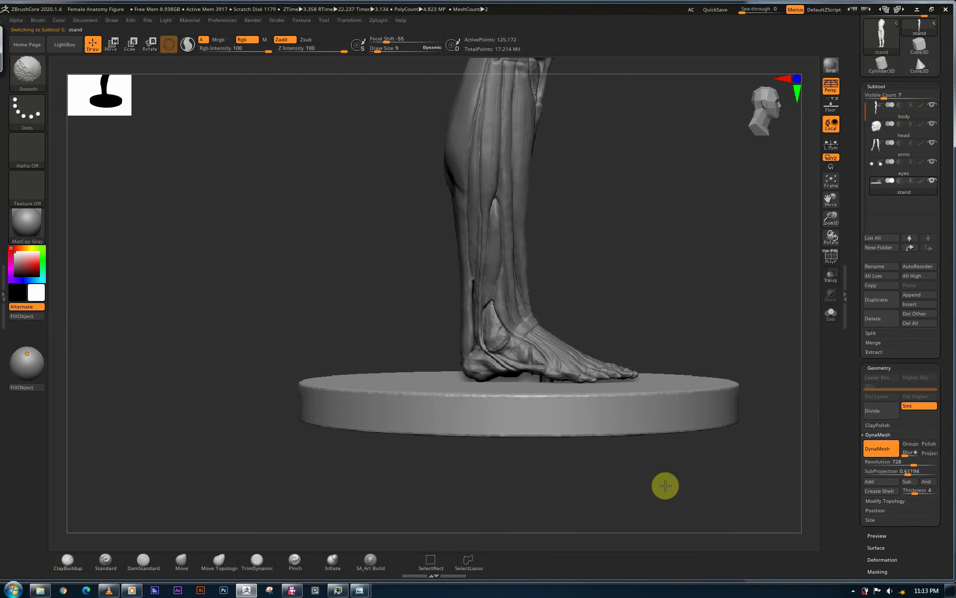
left_click(899, 195)
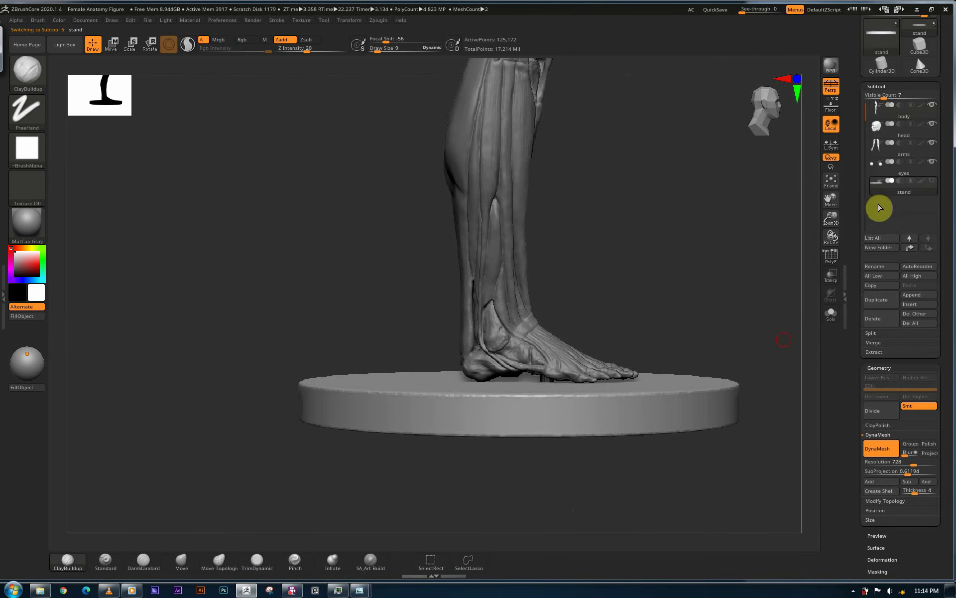
mouse_move(516, 488)
left_mouse_down()
mouse_move(543, 489)
mouse_move(528, 485)
left_mouse_up()
left_click(512, 301, "alt")
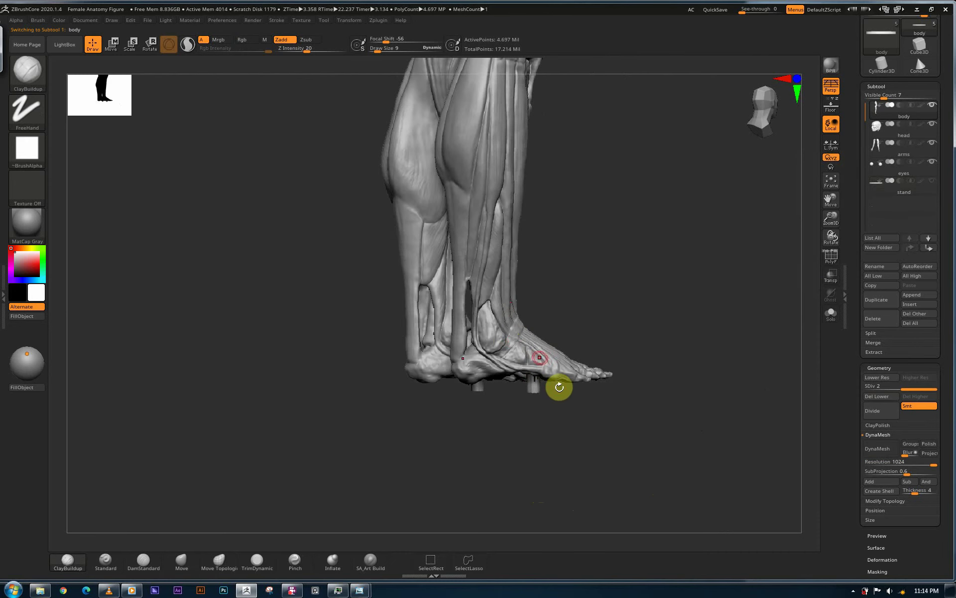
Step: Examine the pegs under the soles of both feet from below, the rear and the side
left_click_drag(525, 403, 534, 416)
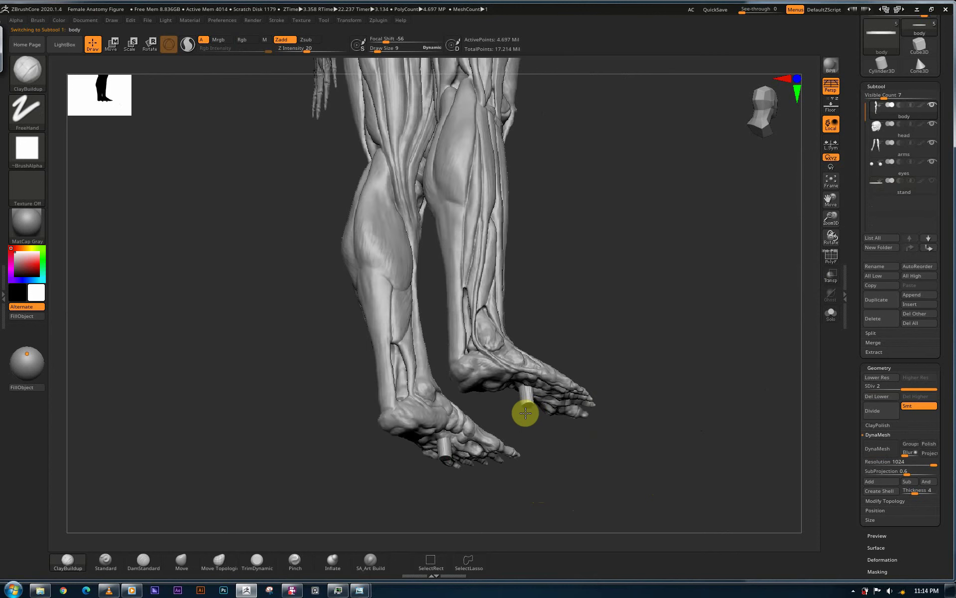
left_click_drag(569, 471, 583, 452)
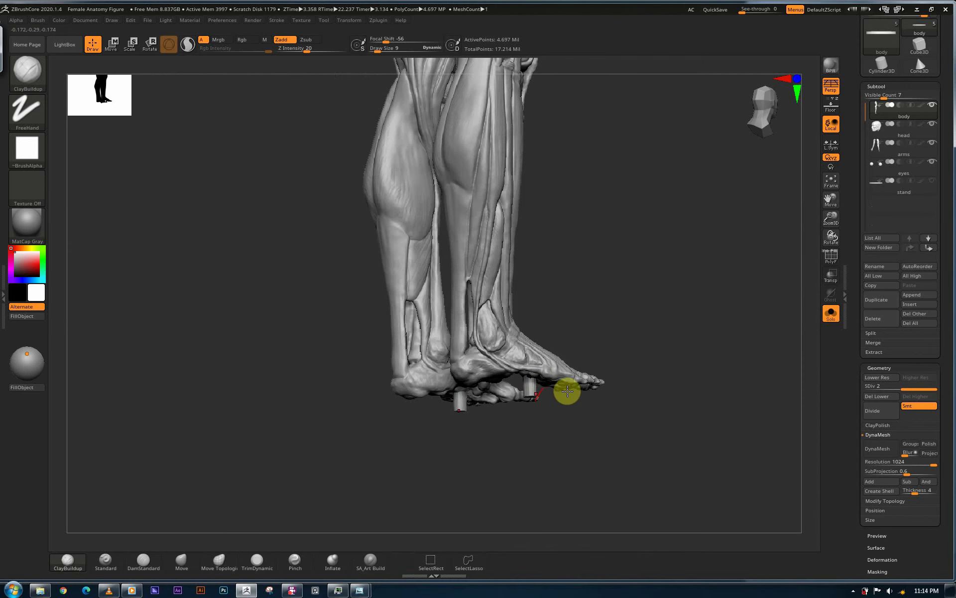
left_click_drag(755, 333, 758, 335, "alt")
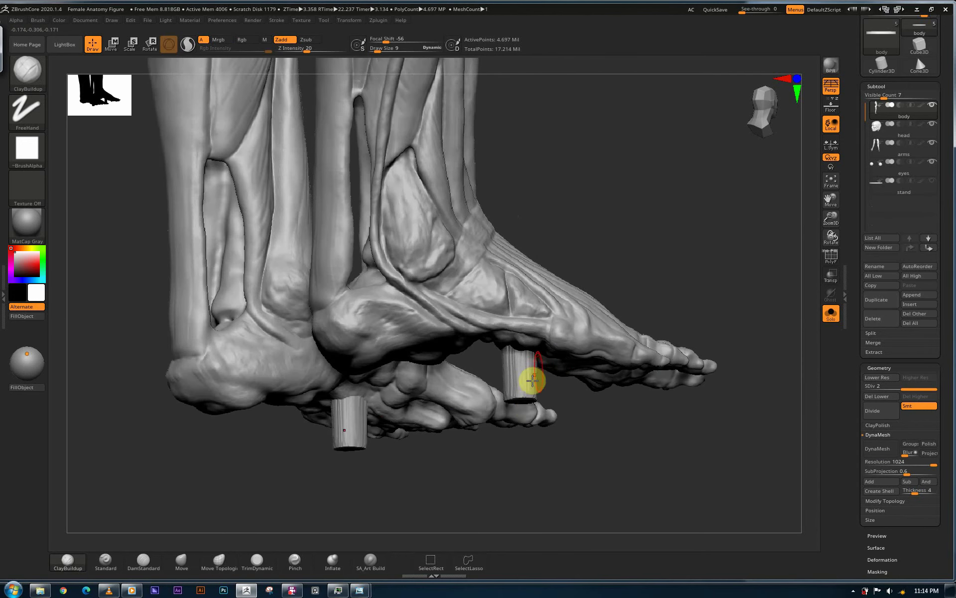
mouse_move(531, 359)
right_mouse_down()
mouse_move(481, 385)
mouse_move(508, 390)
mouse_move(583, 440)
right_mouse_up()
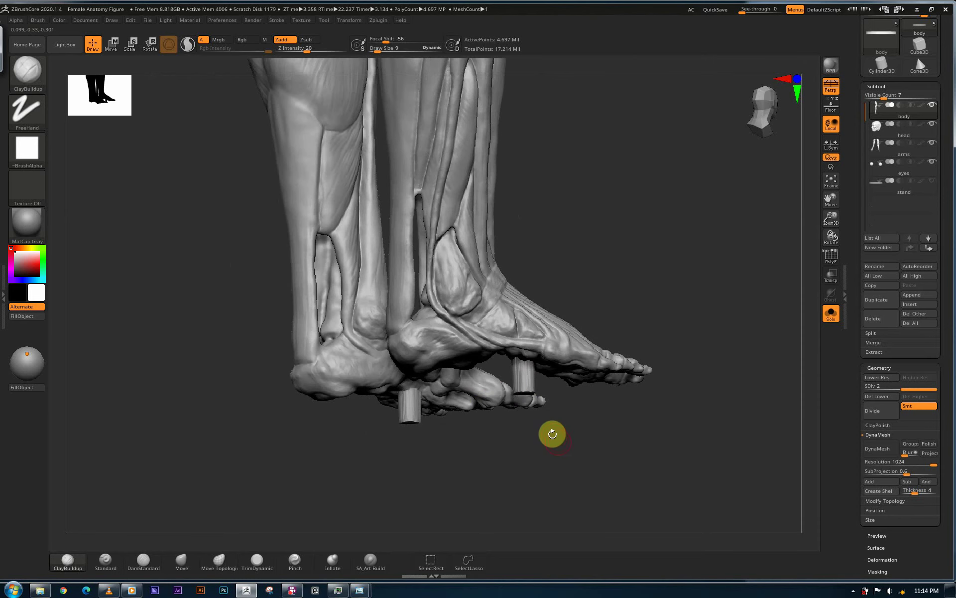
key("ctrl")
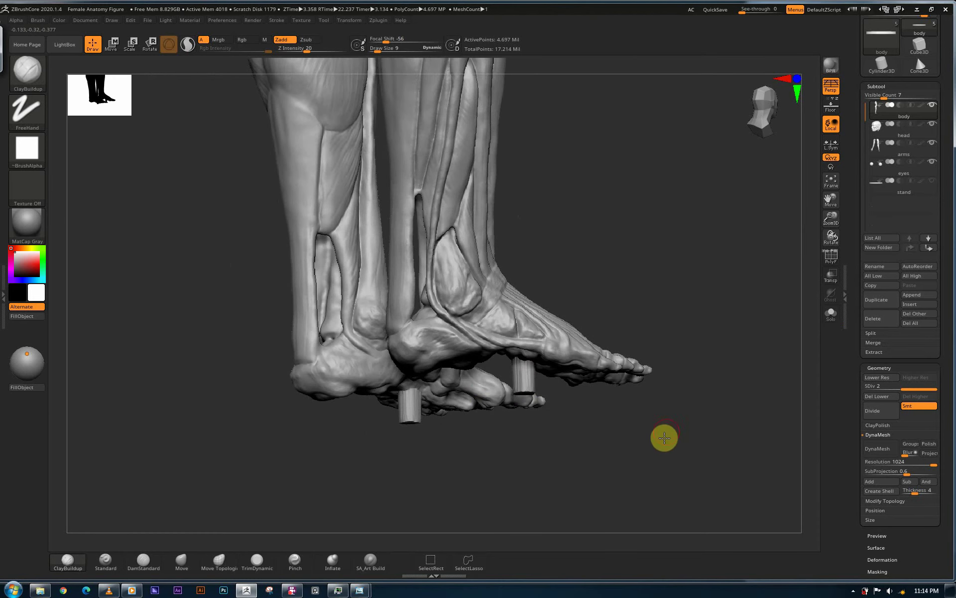
right_click_drag(664, 438, 666, 437, "shift")
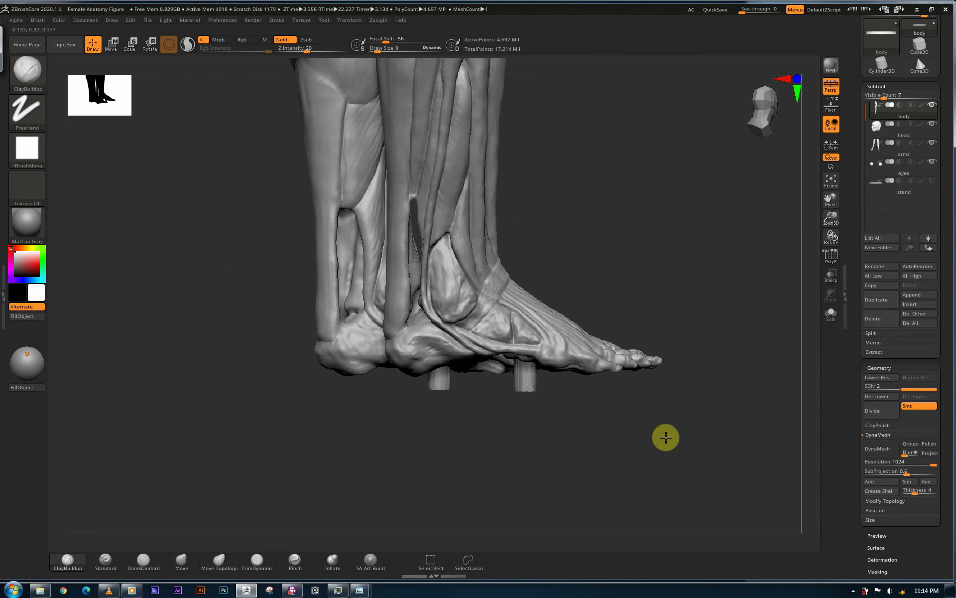
Step: Show the stand subtool, make it active and isolate it from the rest of the figure
left_click(932, 181)
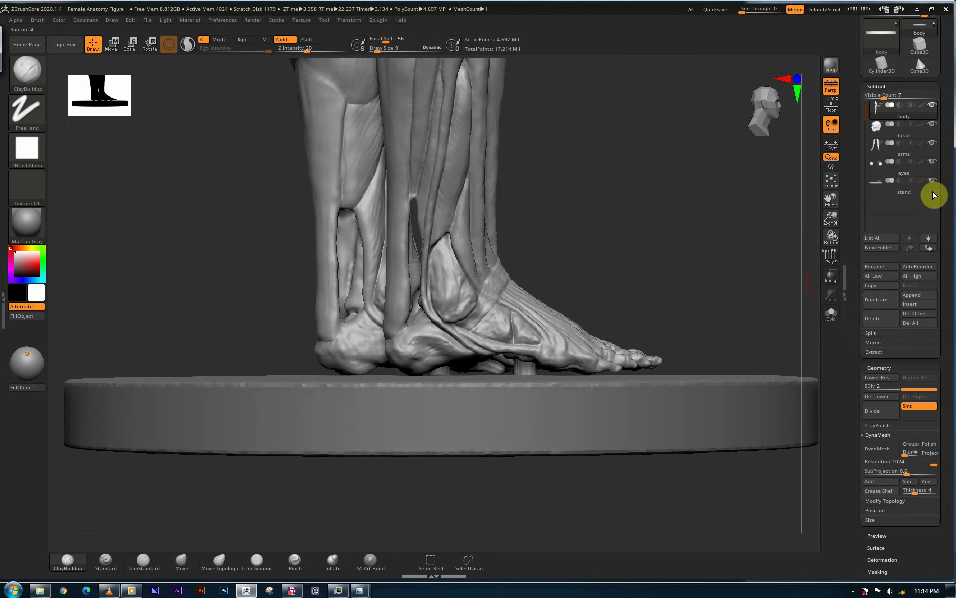
left_click(607, 436, "alt")
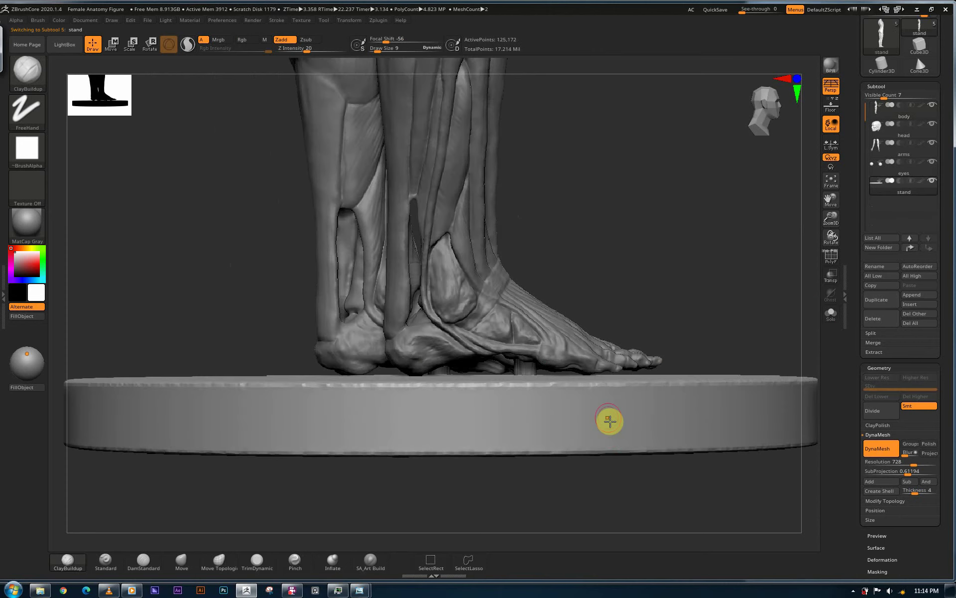
key("ctrl")
key("ctrl+shift+s")
Step: Inspect the peg holes in the isolated stand's upper face and its side profile, and bring the other subtools back into view
left_click_drag(604, 326, 605, 423)
left_click_drag(567, 362, 535, 311)
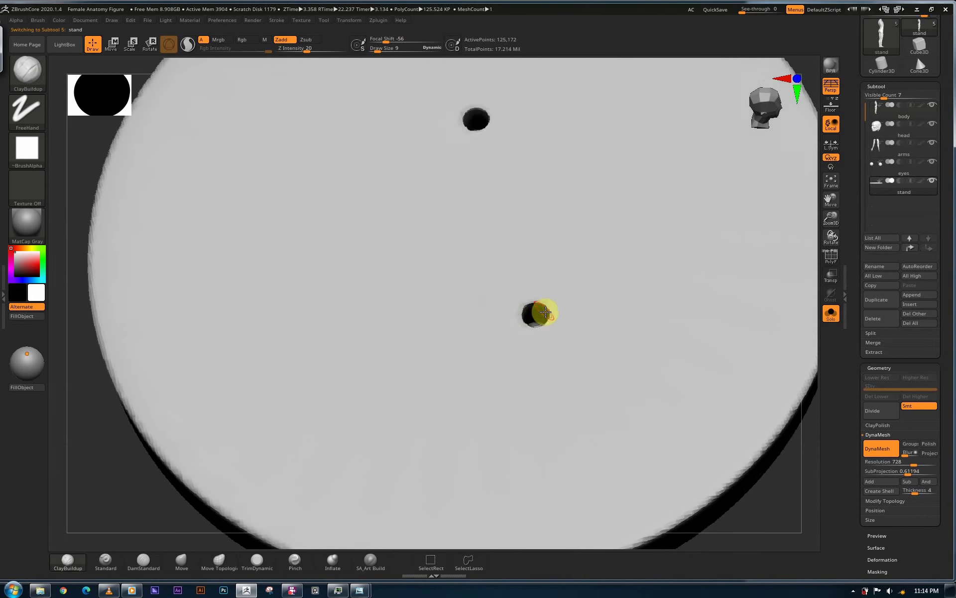
right_click_drag(573, 363, 561, 421)
mouse_move(670, 277)
right_mouse_down()
mouse_move(685, 254)
mouse_move(670, 254)
mouse_move(673, 262)
right_mouse_up()
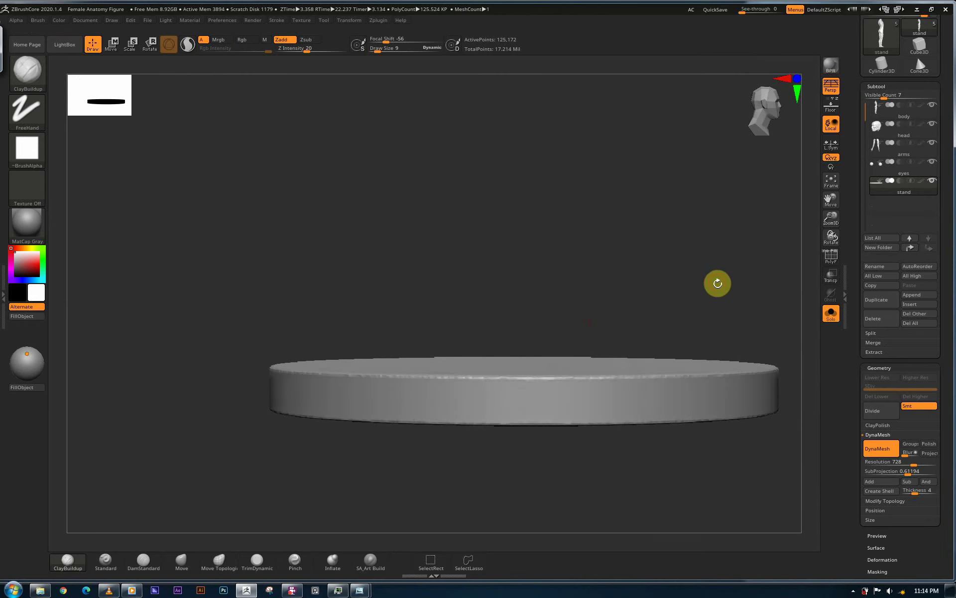
left_click(832, 317)
Step: Make the body subtool active again and examine the front ankle bands and the tendons running to the toes
left_click_drag(679, 300, 650, 385, "alt")
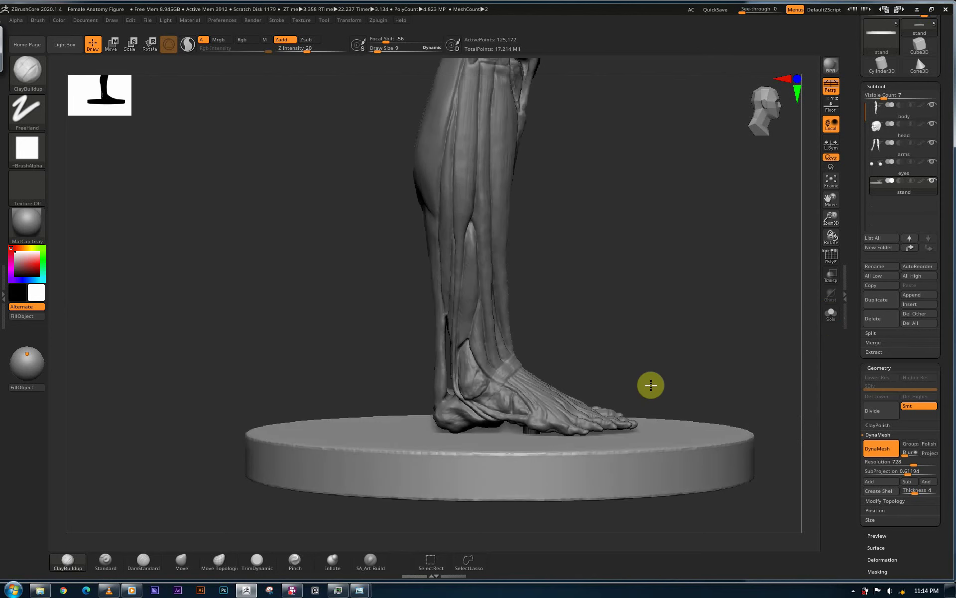
left_click_drag(707, 274, 677, 334, "alt")
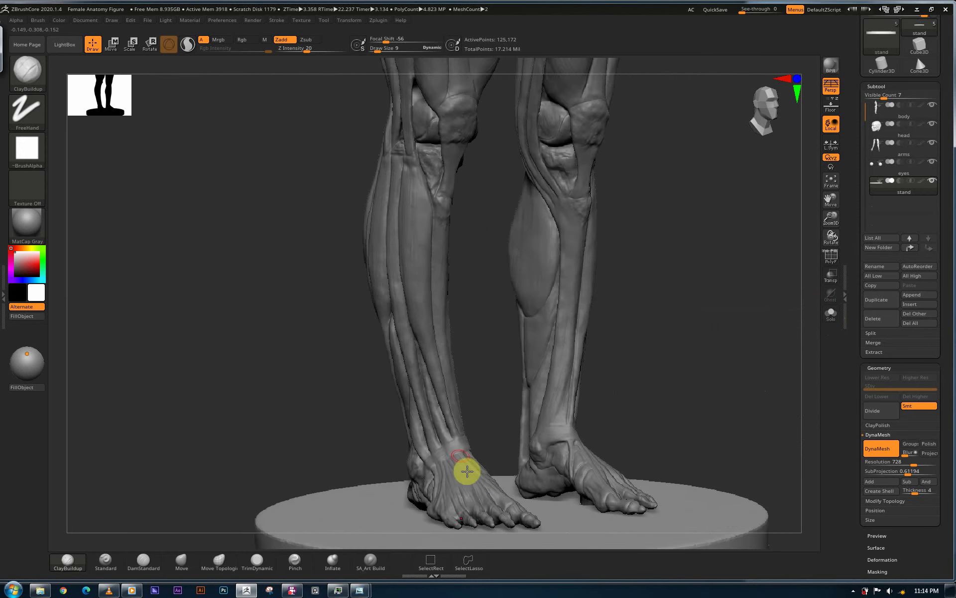
left_click_drag(467, 473, 440, 435)
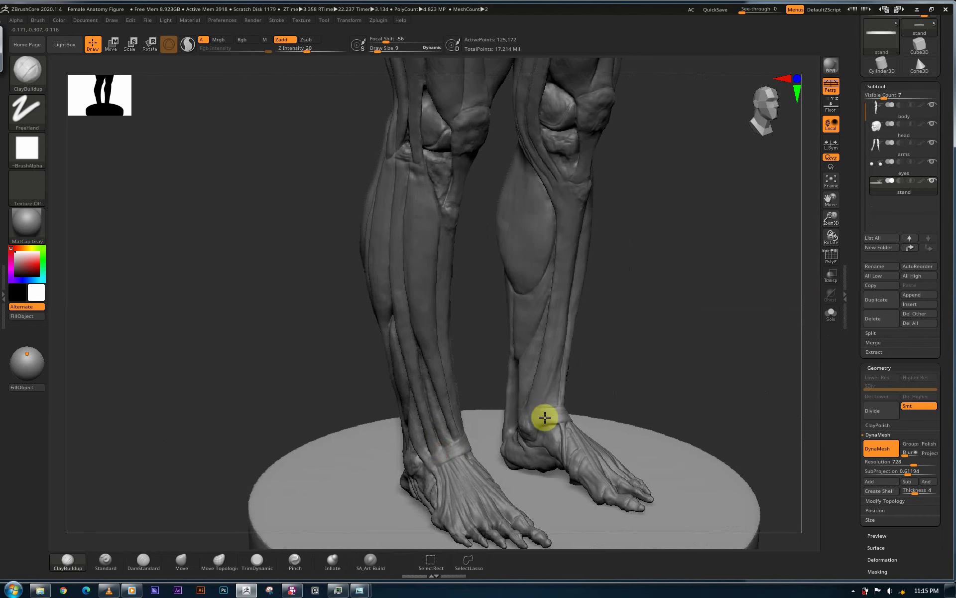
left_click_drag(536, 399, 566, 419, "alt")
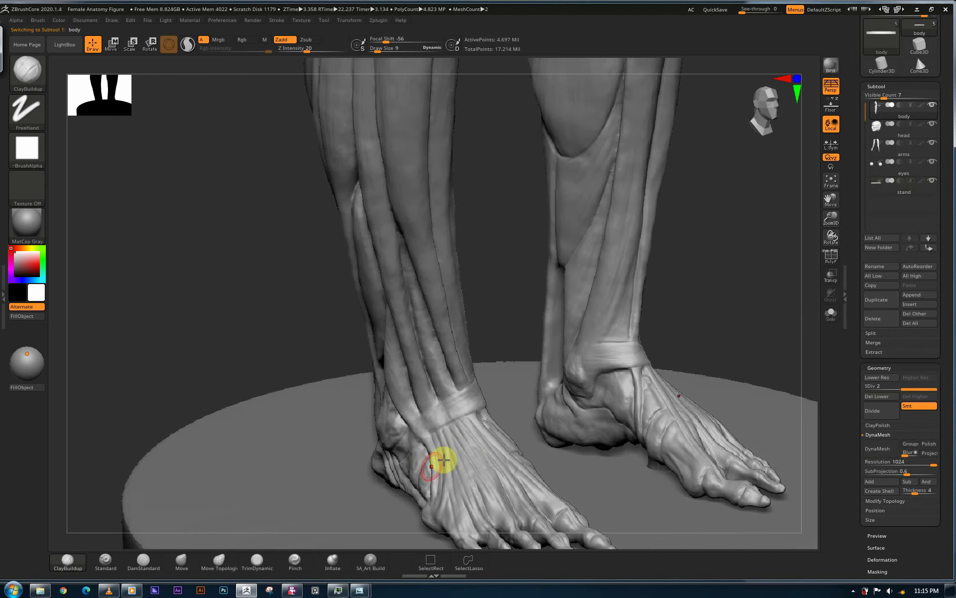
right_click_drag(444, 460, 407, 495)
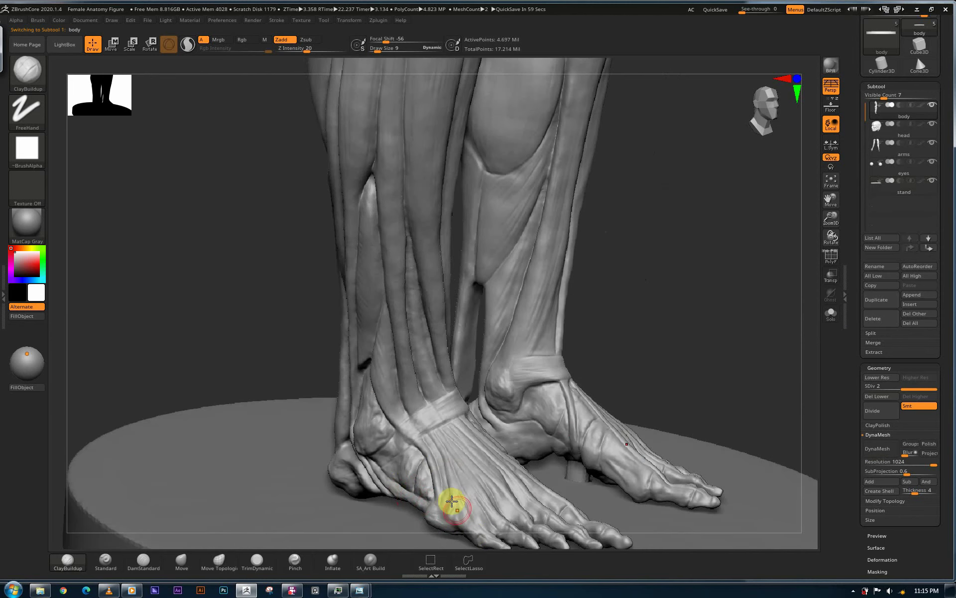
Step: Examine the ankle bones, heels and Achilles tendons from the side and rear, continuing up to the calf muscles
right_click_drag(402, 439, 446, 219)
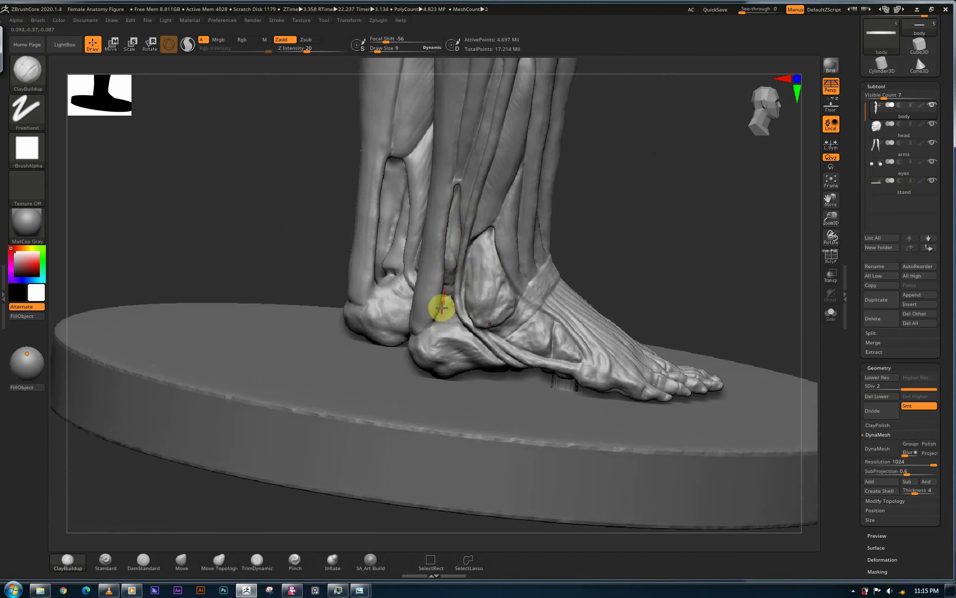
right_click_drag(504, 311, 523, 388)
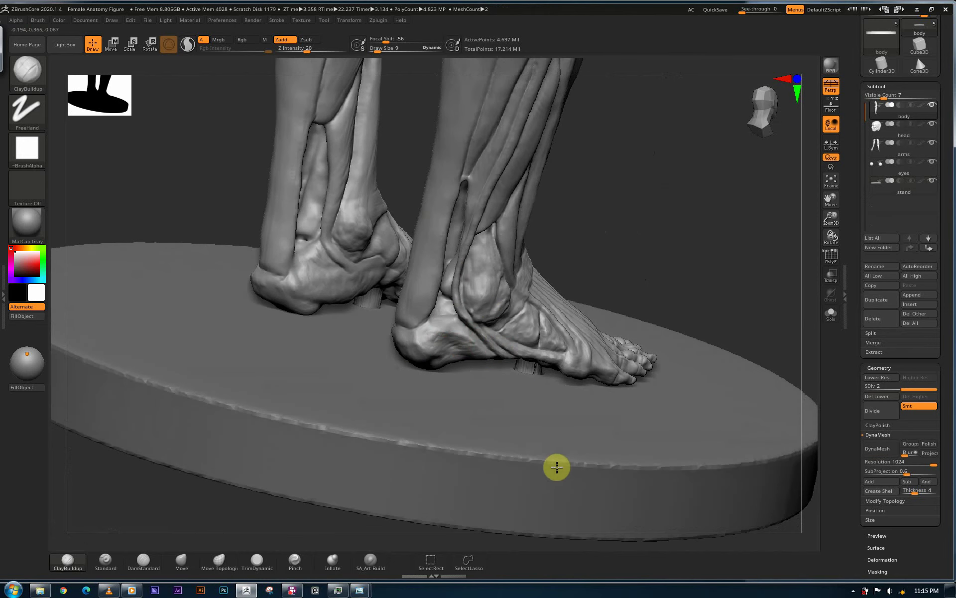
right_click_drag(559, 470, 433, 358)
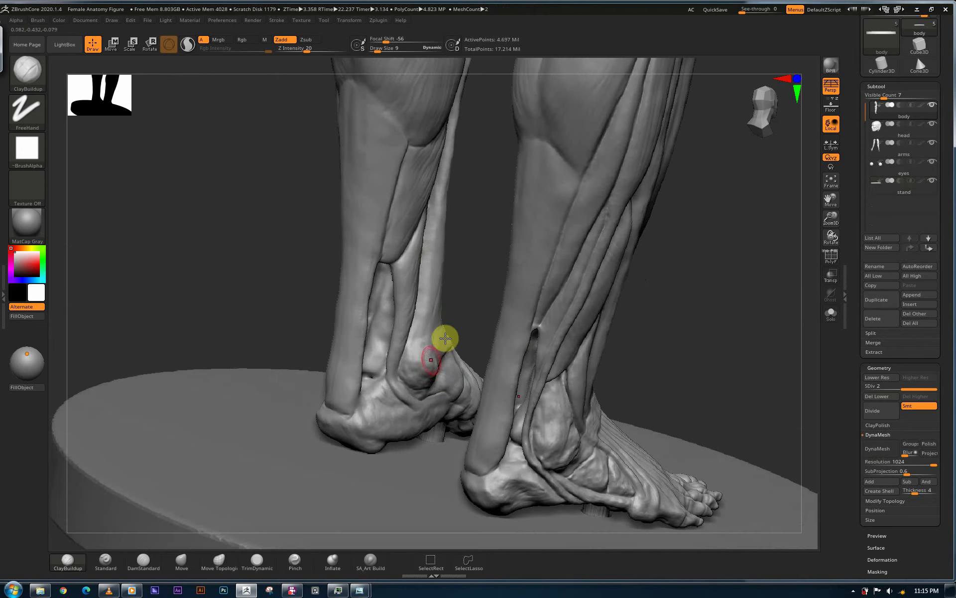
right_click_drag(433, 310, 444, 448)
mouse_move(424, 192)
left_mouse_down()
mouse_move(443, 232)
mouse_move(439, 286)
left_mouse_up()
right_click_drag(432, 309, 432, 306)
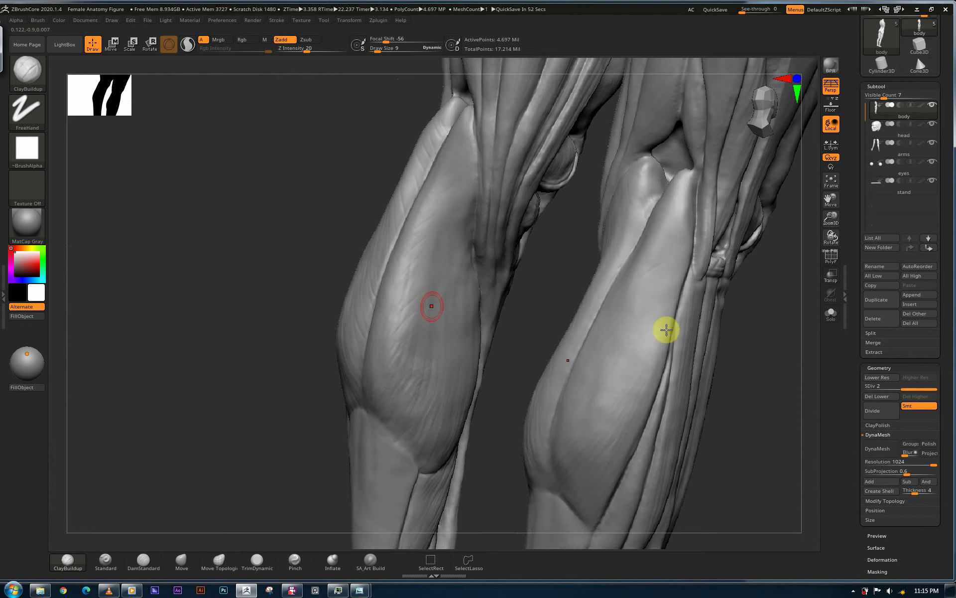
Step: Frame the whole figure and examine its overall proportions from the front, from the head down to the stand
key("f")
left_click_drag(659, 355, 615, 339)
left_click_drag(672, 422, 657, 420)
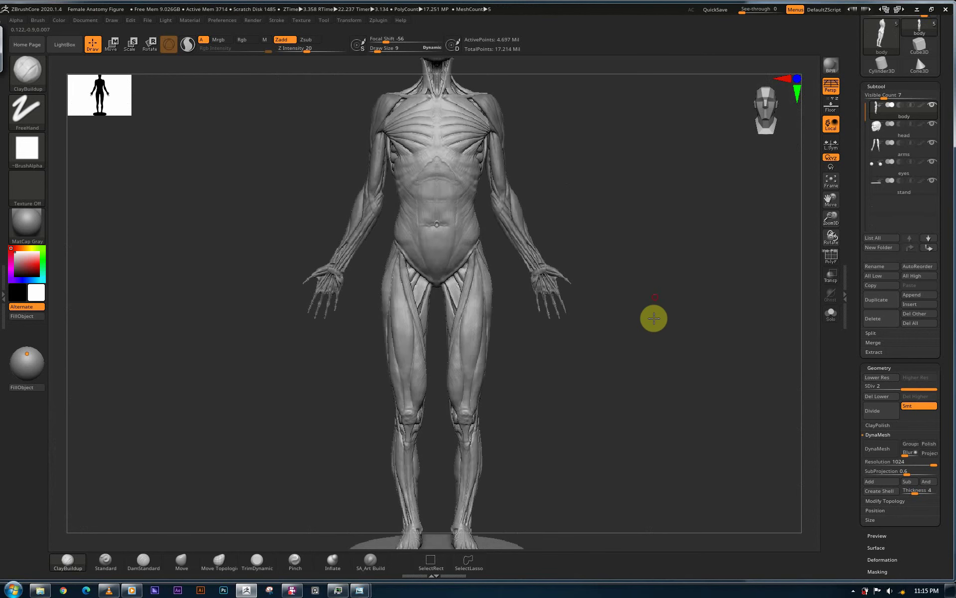
left_click_drag(653, 316, 660, 397, "alt")
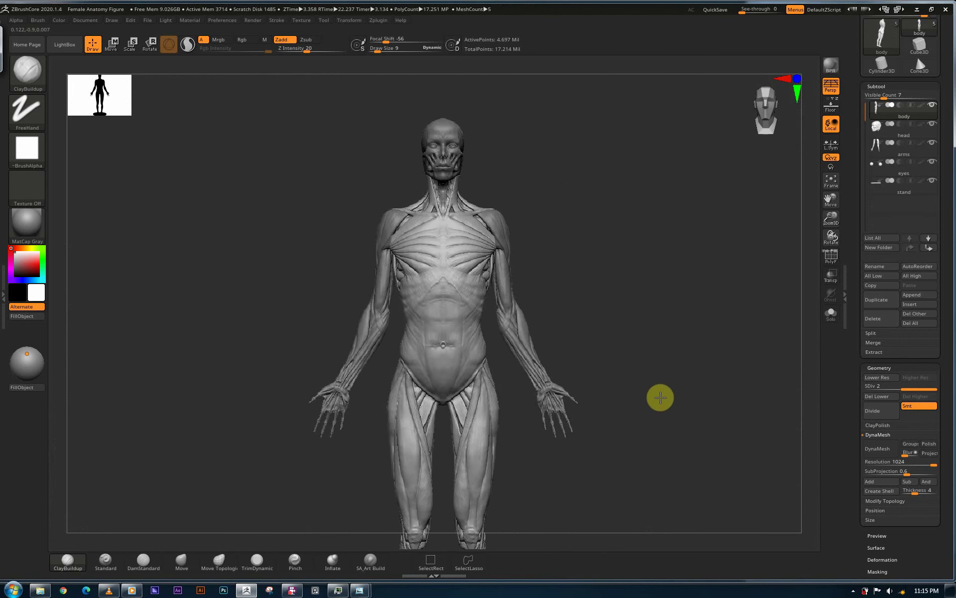
mouse_move(638, 350)
left_mouse_down()
mouse_move(648, 362)
mouse_move(664, 483)
mouse_move(644, 354)
left_mouse_up()
key("shift")
left_click_drag(649, 395, 651, 484, "alt")
key("shift")
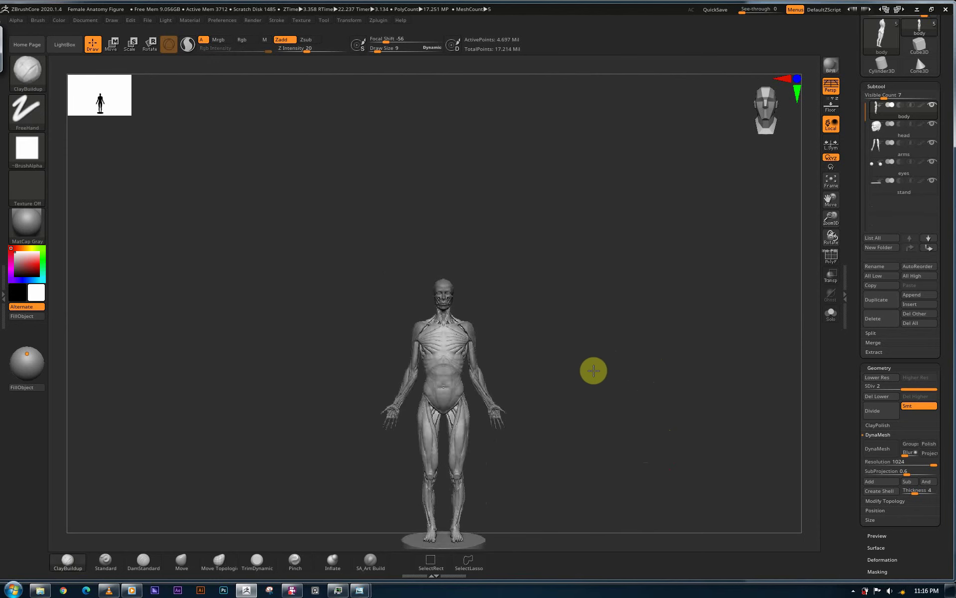
left_click_drag(594, 369, 595, 342, "alt")
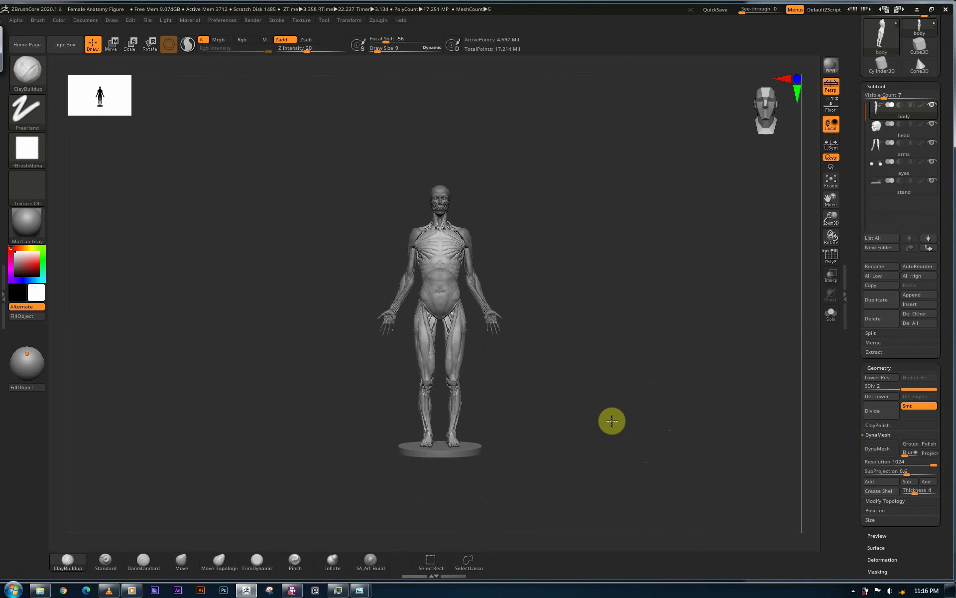
left_click_drag(612, 421, 580, 420)
left_click_drag(528, 356, 552, 396, "alt")
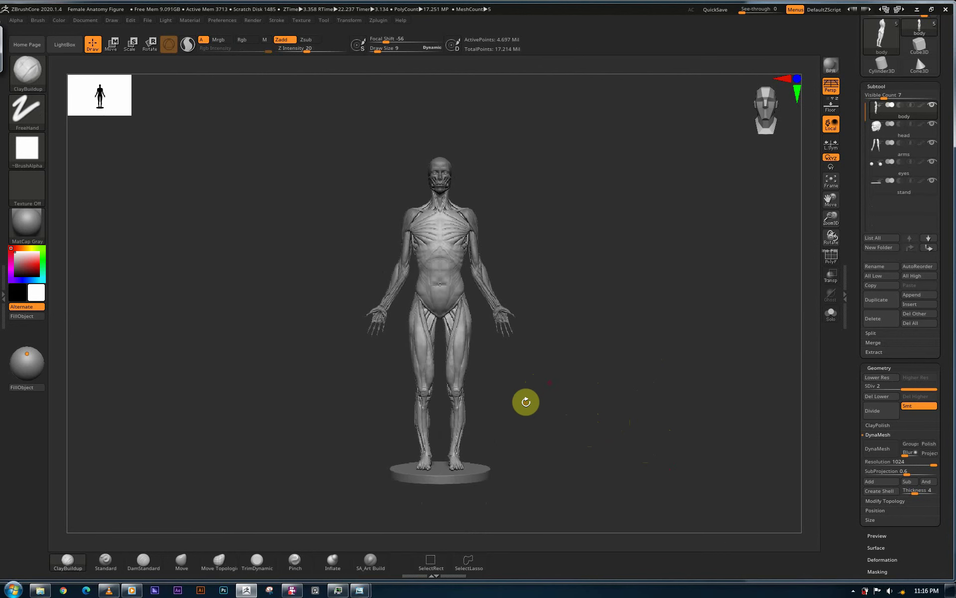
Step: Turn the whole figure around to examine its silhouette from the back, front, side and three-quarter rear
mouse_move(546, 410)
left_mouse_down()
mouse_move(548, 423)
mouse_move(555, 396)
mouse_move(537, 398)
mouse_move(544, 420)
mouse_move(530, 420)
mouse_move(568, 420)
mouse_move(546, 417)
mouse_move(564, 396)
mouse_move(613, 420)
mouse_move(577, 410)
mouse_move(582, 430)
left_mouse_up()
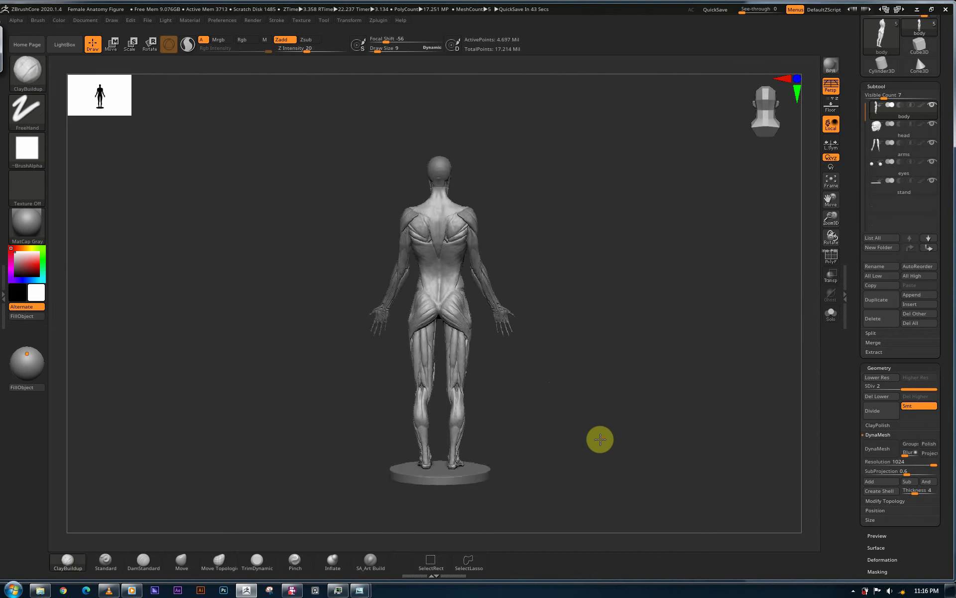
mouse_move(563, 373)
left_mouse_down("alt")
mouse_move(565, 418)
mouse_move(598, 438)
mouse_move(589, 456)
mouse_move(589, 409)
mouse_move(579, 463)
mouse_move(577, 454)
mouse_move(593, 446)
mouse_move(664, 437)
mouse_move(625, 414)
mouse_move(643, 419)
mouse_move(600, 420)
mouse_move(614, 444)
mouse_move(600, 436)
mouse_move(540, 439)
mouse_move(548, 443)
mouse_move(537, 399)
mouse_move(553, 412)
mouse_move(555, 446)
mouse_move(548, 403)
mouse_move(559, 366)
mouse_move(557, 379)
mouse_move(598, 374)
mouse_move(614, 346)
mouse_move(605, 416)
left_mouse_up("alt")
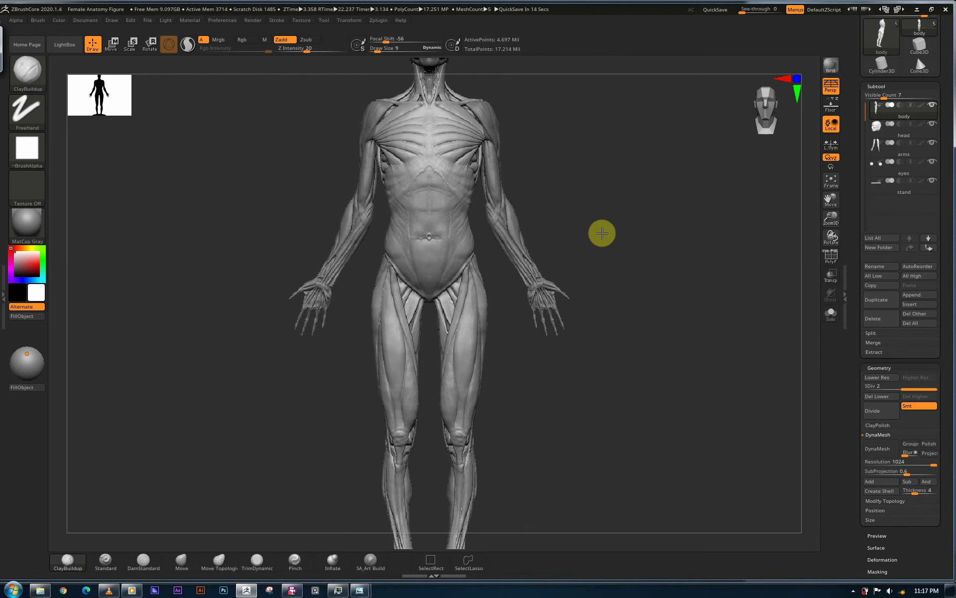
left_click_drag(587, 228, 536, 412)
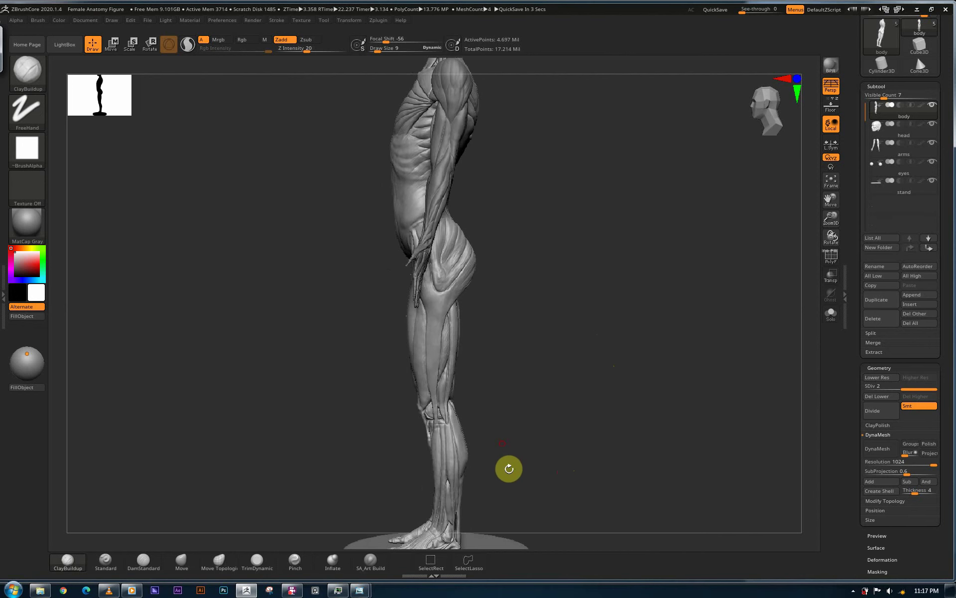
left_click_drag(506, 410, 581, 408)
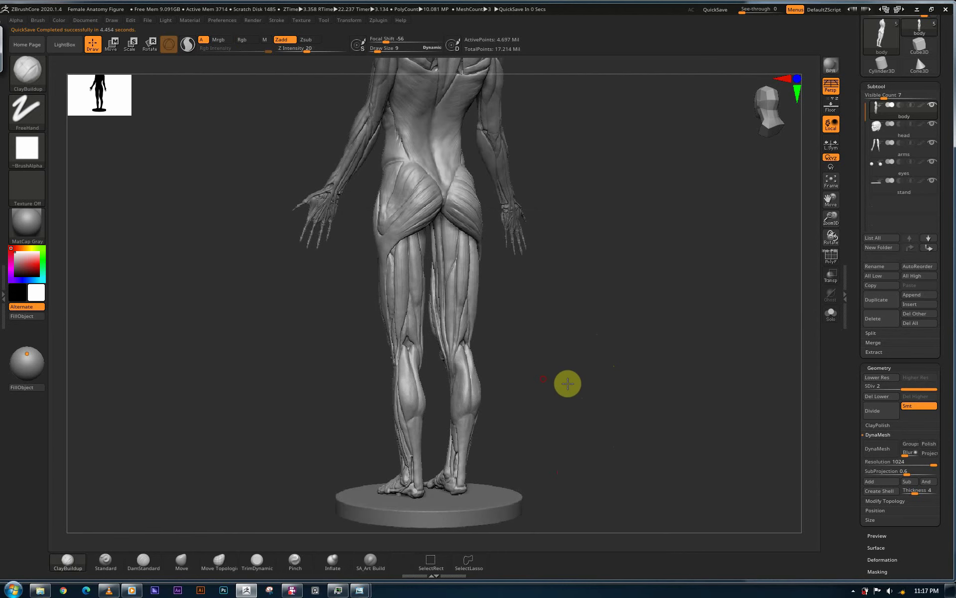
mouse_move(566, 382)
left_mouse_down()
mouse_move(601, 426)
mouse_move(587, 422)
mouse_move(591, 434)
mouse_move(572, 422)
mouse_move(555, 328)
mouse_move(578, 436)
mouse_move(617, 416)
mouse_move(605, 416)
mouse_move(639, 420)
mouse_move(616, 425)
mouse_move(608, 472)
mouse_move(571, 450)
mouse_move(569, 418)
left_mouse_up()
key("shift")
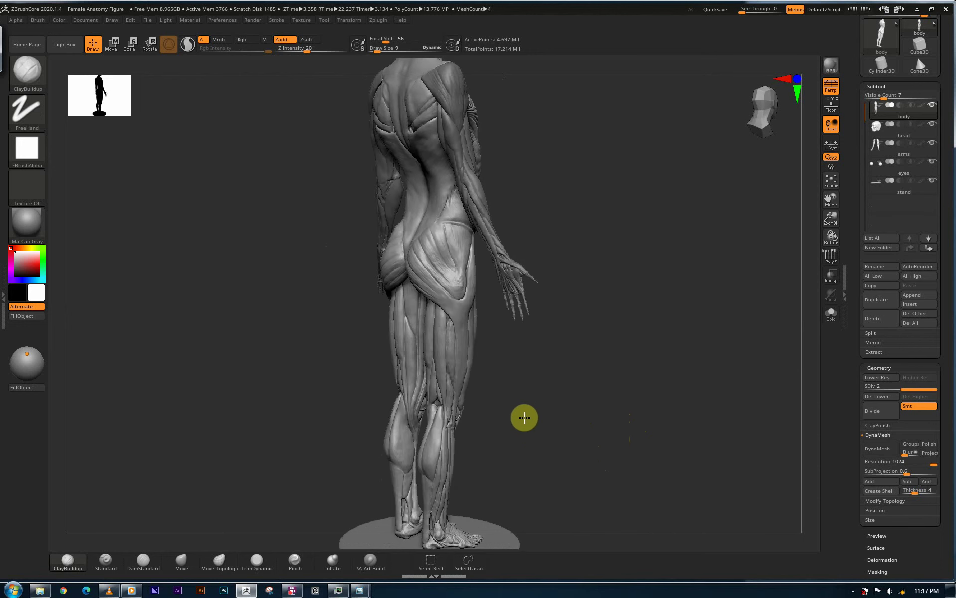
left_click_drag(533, 416, 493, 373)
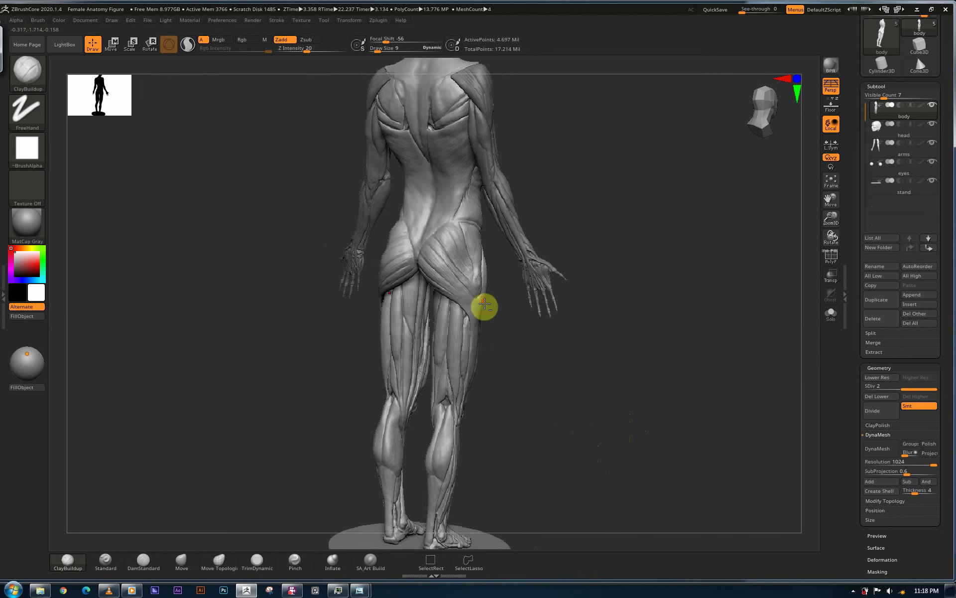
Step: Examine the gluteal muscles, the bony point of the outer hip and the upper hamstrings up close from behind
scroll(709, 266, "up", 5)
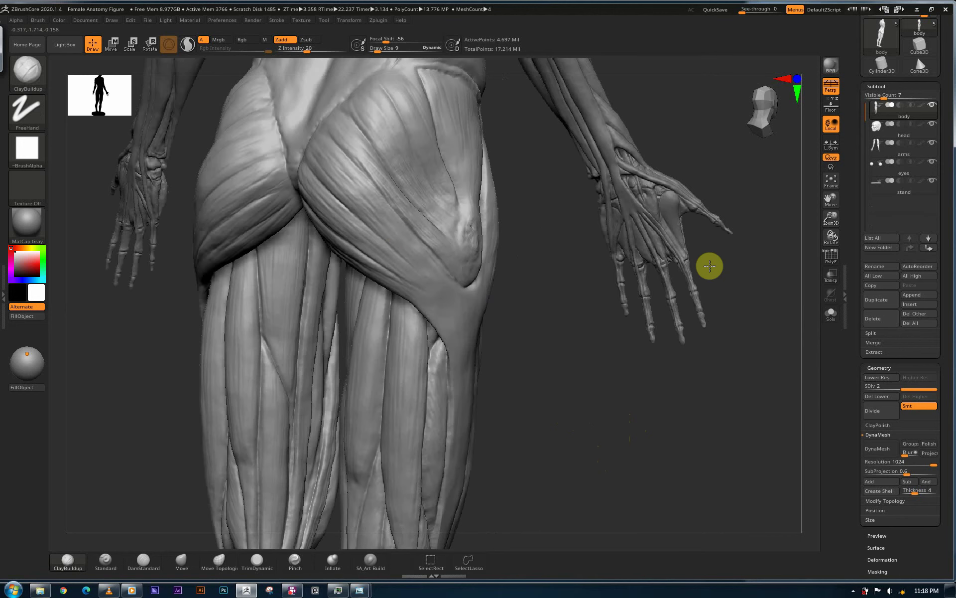
scroll(397, 234, "up", 1)
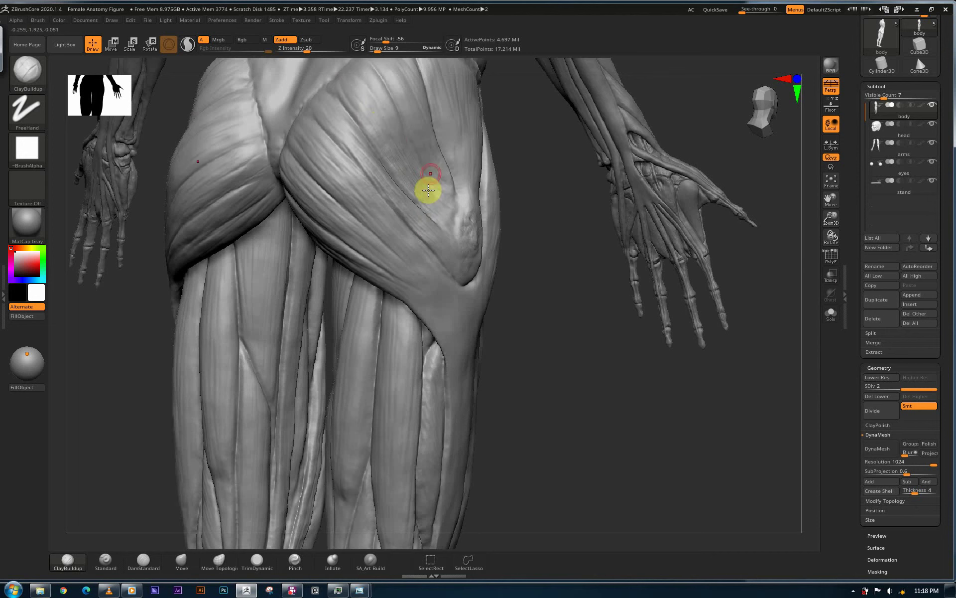
left_click_drag(558, 362, 459, 81)
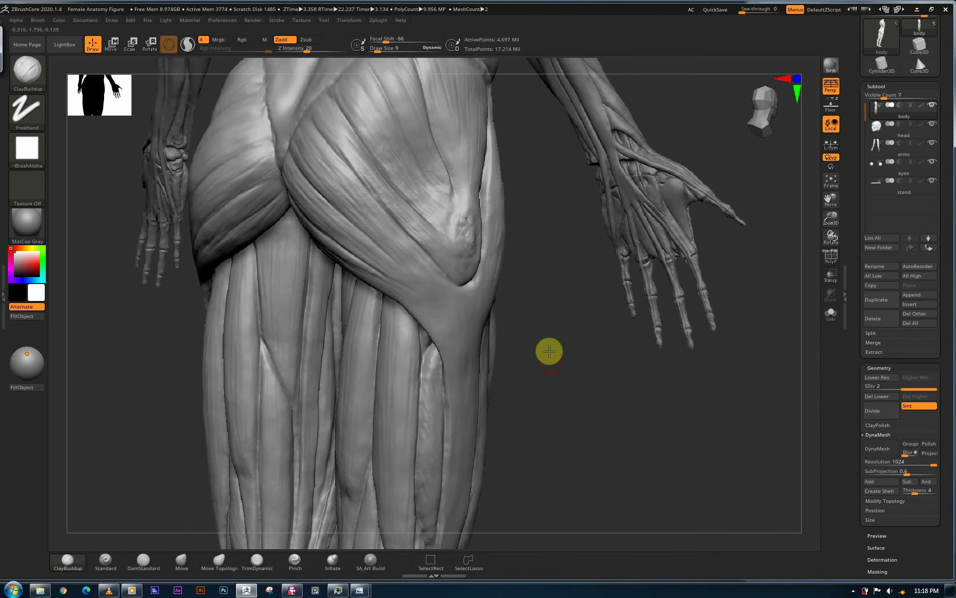
left_click_drag(551, 354, 518, 362, "alt")
left_click_drag(583, 325, 634, 230)
Step: Review the complete figure in straight back, front and side views, finishing on the front view
left_click_drag(537, 406, 561, 344, "shift")
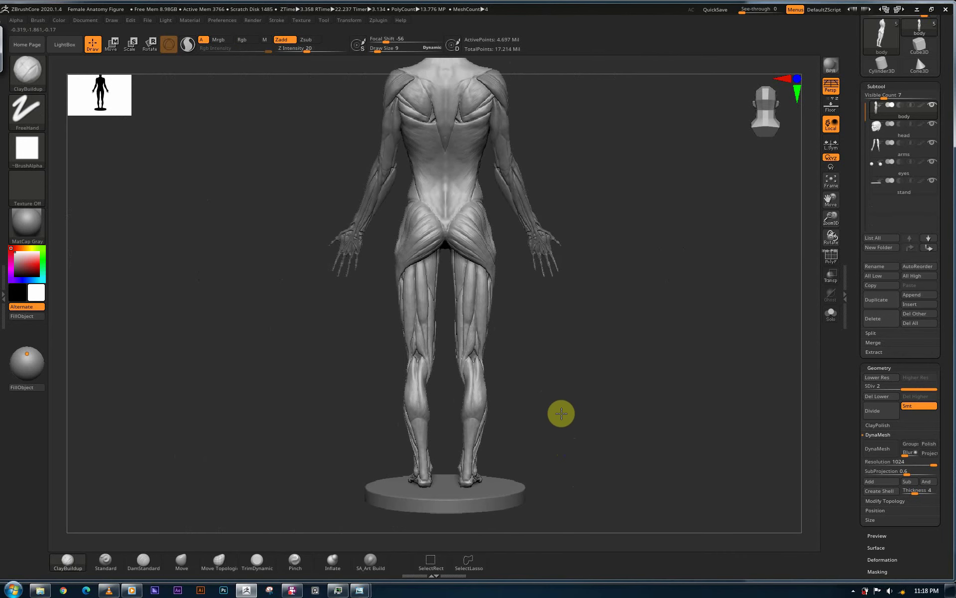
mouse_move(562, 413)
left_mouse_down()
mouse_move(634, 406)
mouse_move(587, 405)
mouse_move(604, 435)
mouse_move(565, 430)
mouse_move(662, 463)
mouse_move(653, 463)
mouse_move(702, 439)
mouse_move(580, 411)
mouse_move(590, 399)
mouse_move(539, 438)
mouse_move(521, 437)
mouse_move(531, 414)
mouse_move(522, 414)
left_mouse_up()
key("shift")
left_click_drag(533, 462, 531, 467)
left_click_drag(585, 389, 585, 395)
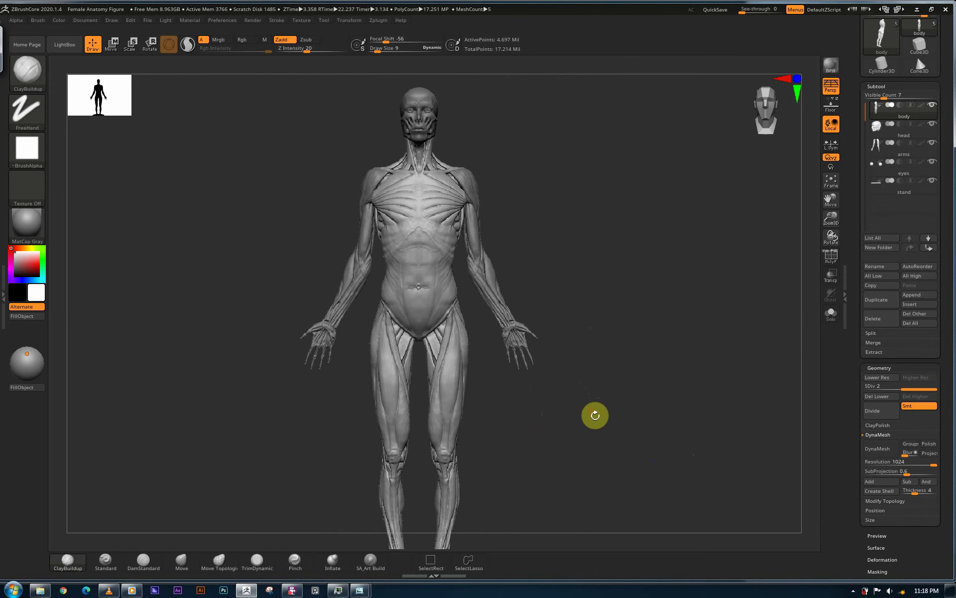
mouse_move(581, 440)
left_mouse_down()
mouse_move(536, 433)
mouse_move(551, 447)
mouse_move(504, 476)
left_mouse_up()
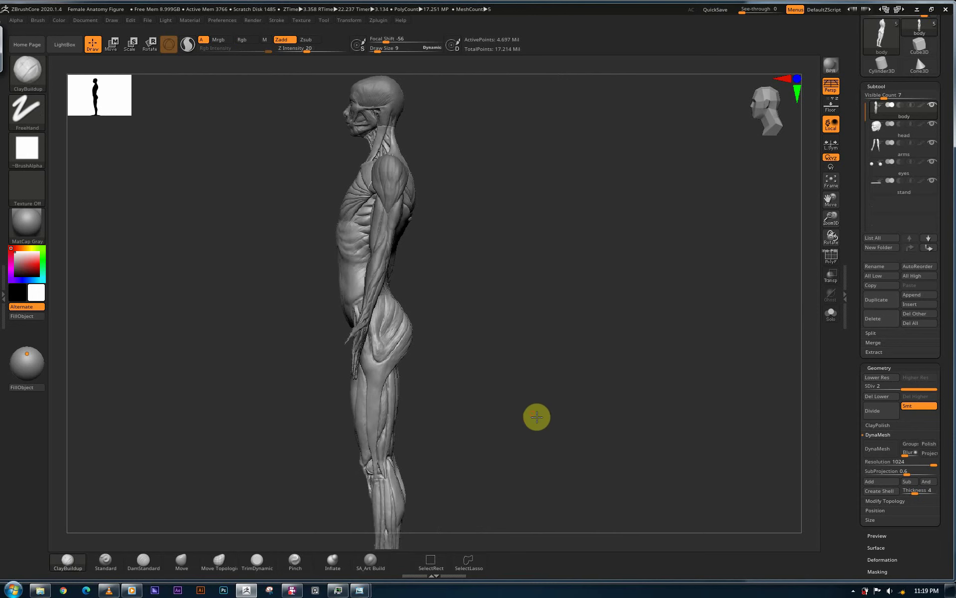
mouse_move(602, 456)
left_mouse_down("shift")
mouse_move(583, 463)
mouse_move(578, 506)
mouse_move(569, 444)
mouse_move(582, 474)
mouse_move(581, 450)
mouse_move(597, 446)
mouse_move(583, 441)
mouse_move(597, 448)
mouse_move(585, 425)
mouse_move(610, 305)
left_mouse_up("shift")
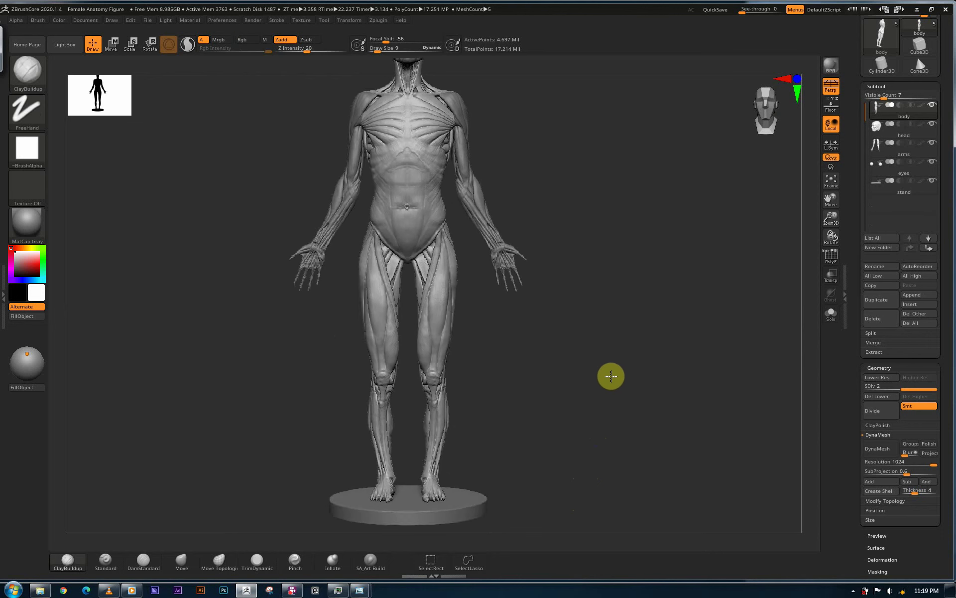
left_click_drag(611, 375, 613, 395)
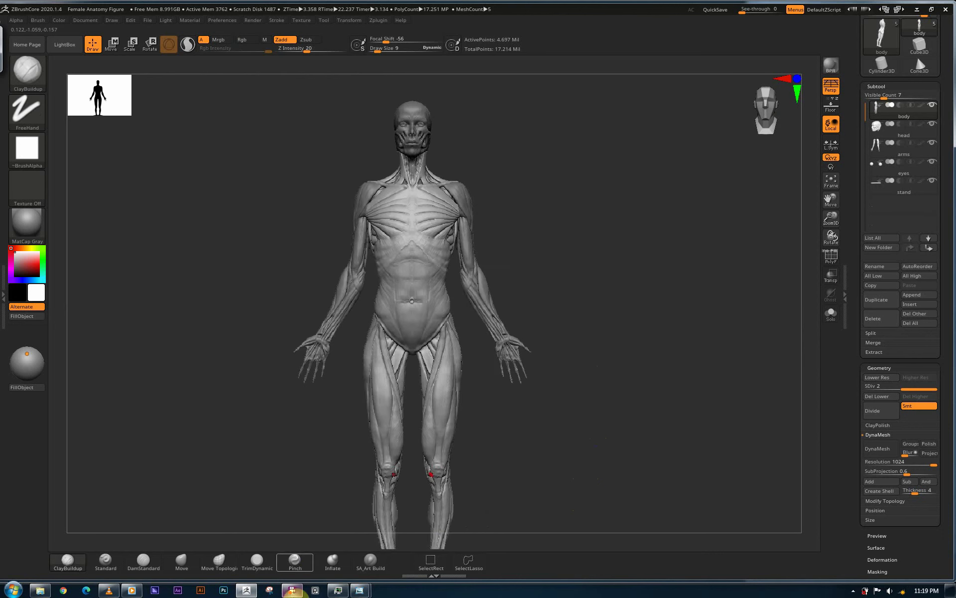